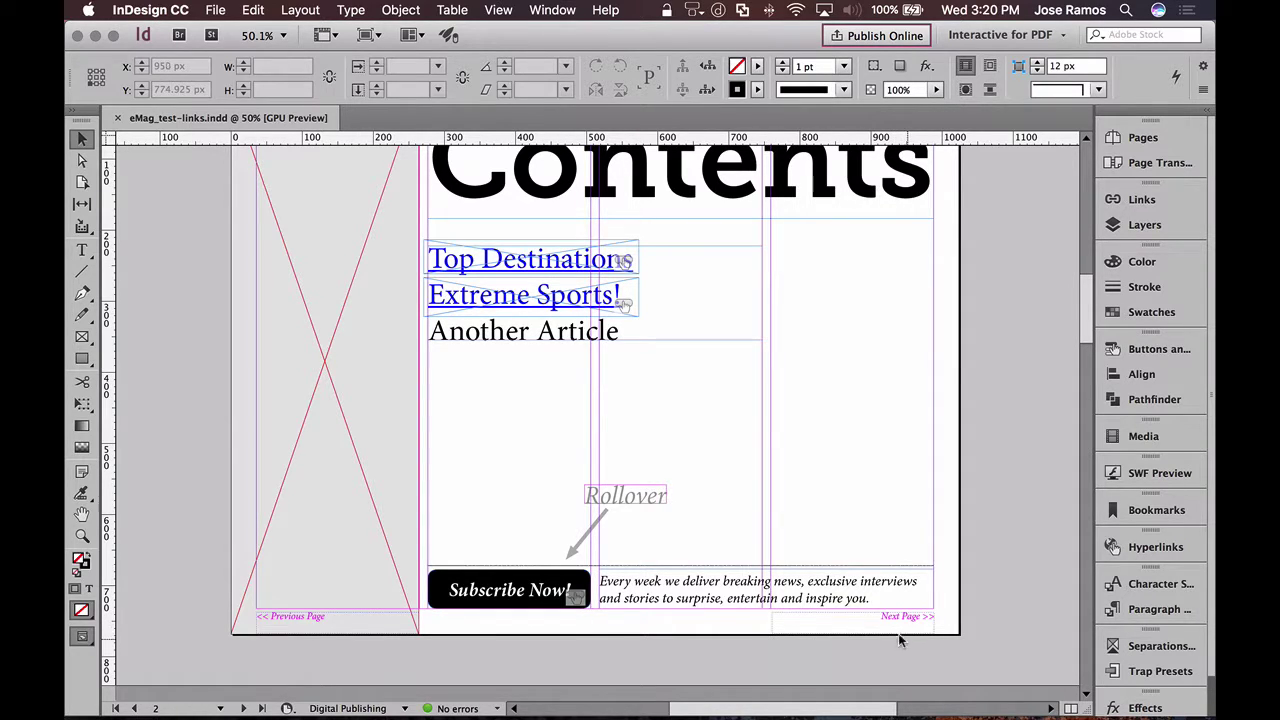
Enlarge the master pages area of the page list and open the A-Master page.
scroll(1076, 328, "up", 1)
scroll(1076, 328, "up", 3)
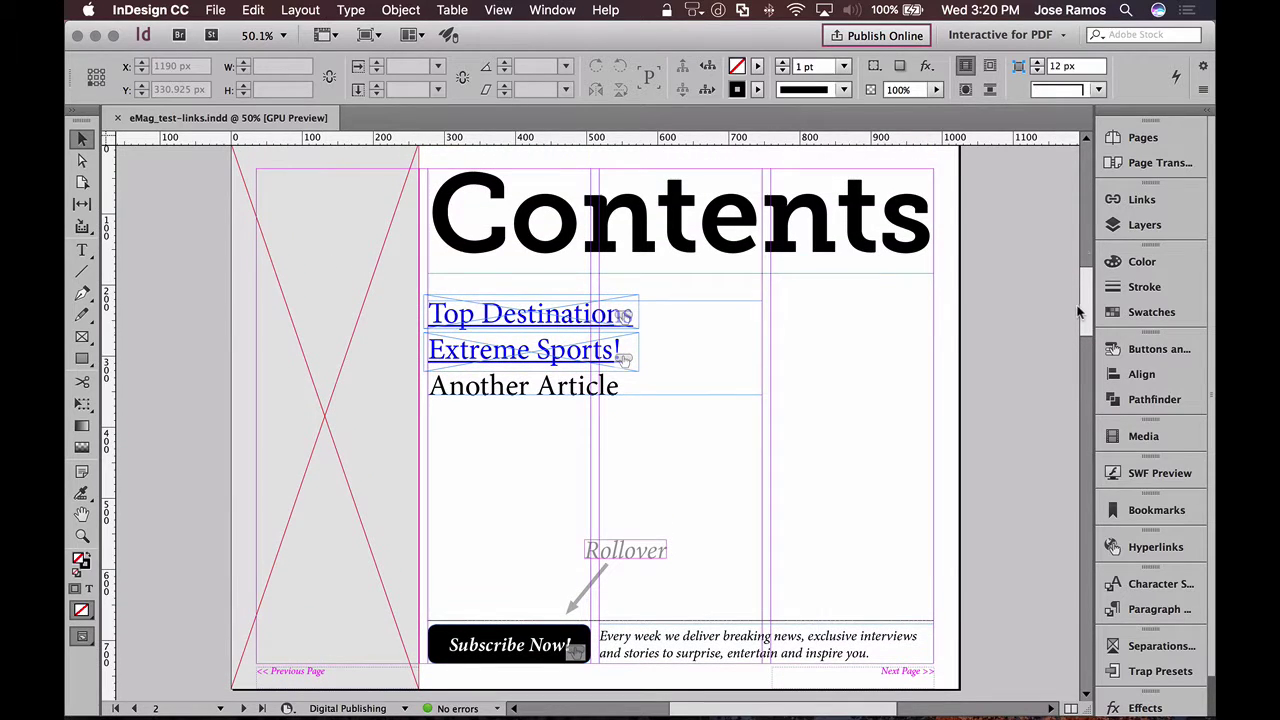
left_click(1145, 138)
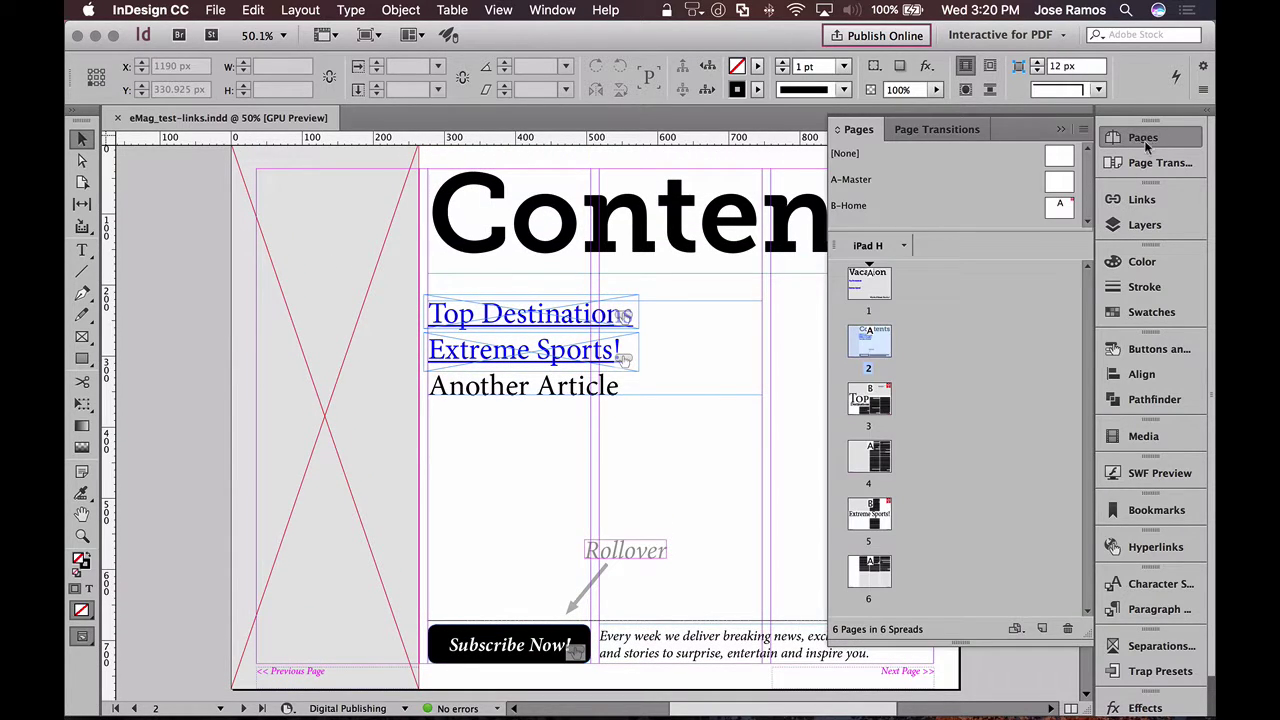
left_click_drag(955, 232, 957, 269)
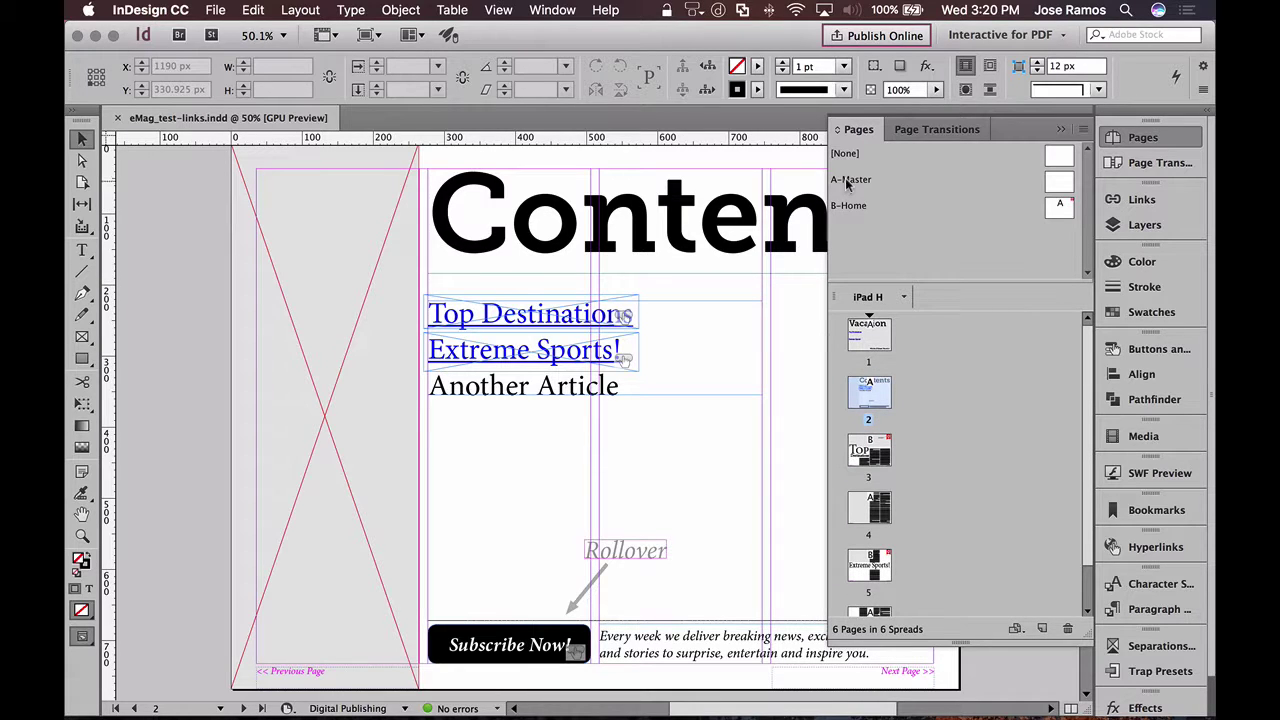
left_click(850, 185)
double_click(850, 185)
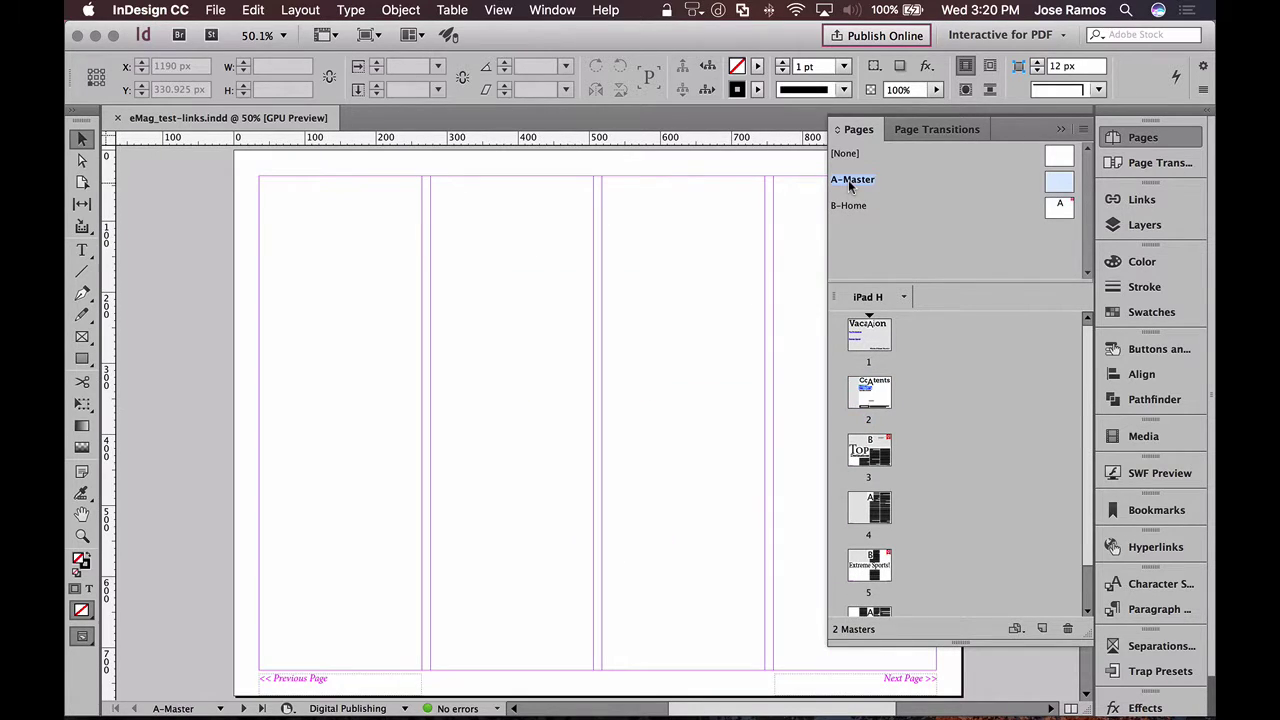
Examine the Previous Page and Next Page text frames on A-Master and the red home bookmark on the B-Home master.
left_click(338, 676)
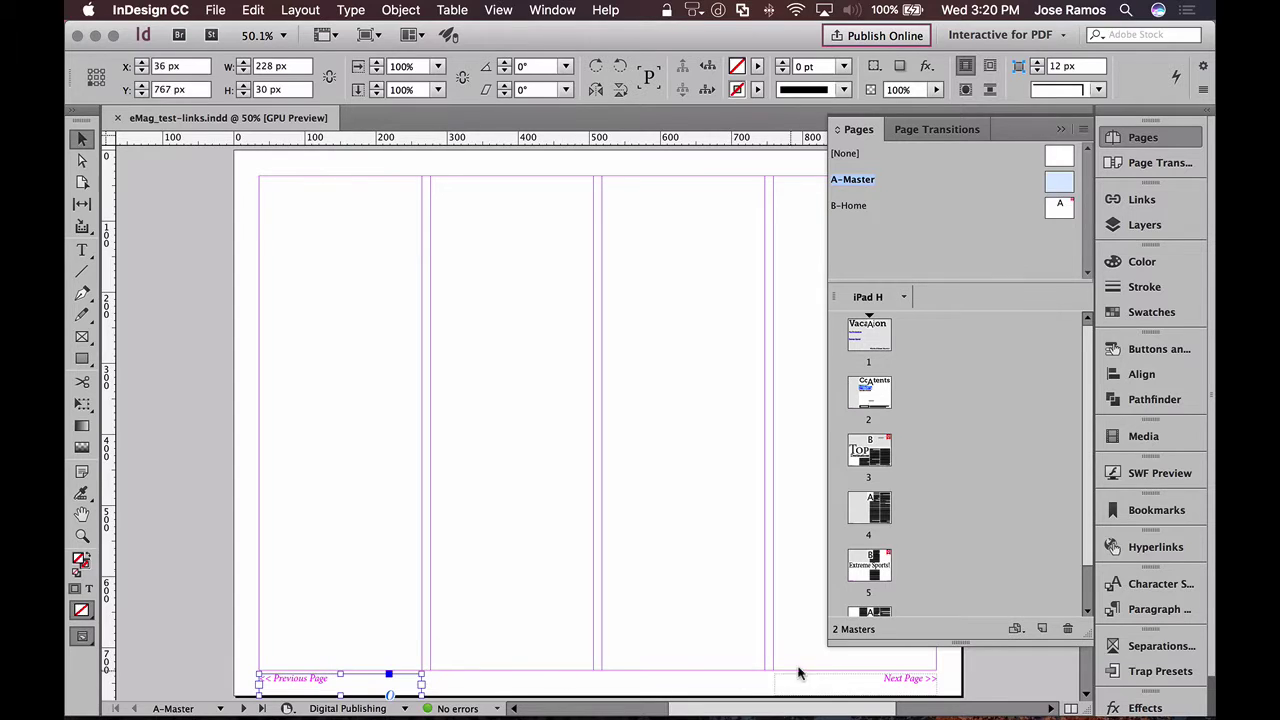
left_click(878, 674)
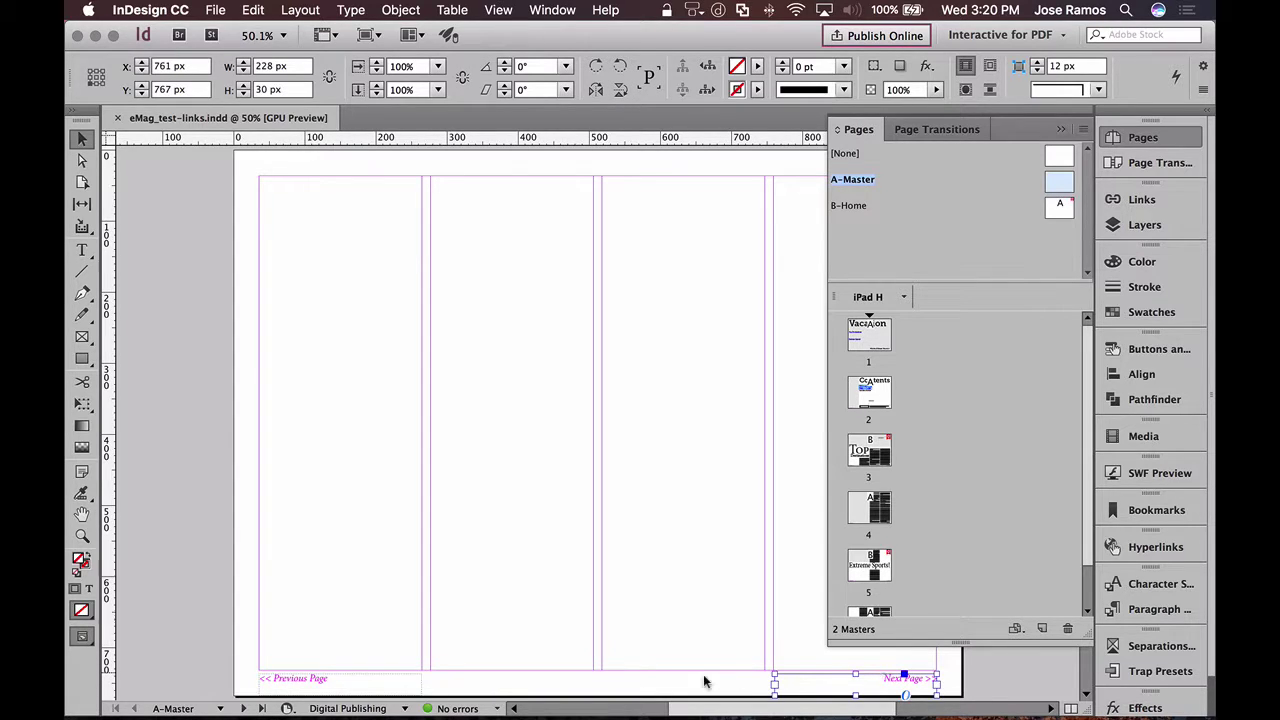
left_click(349, 688)
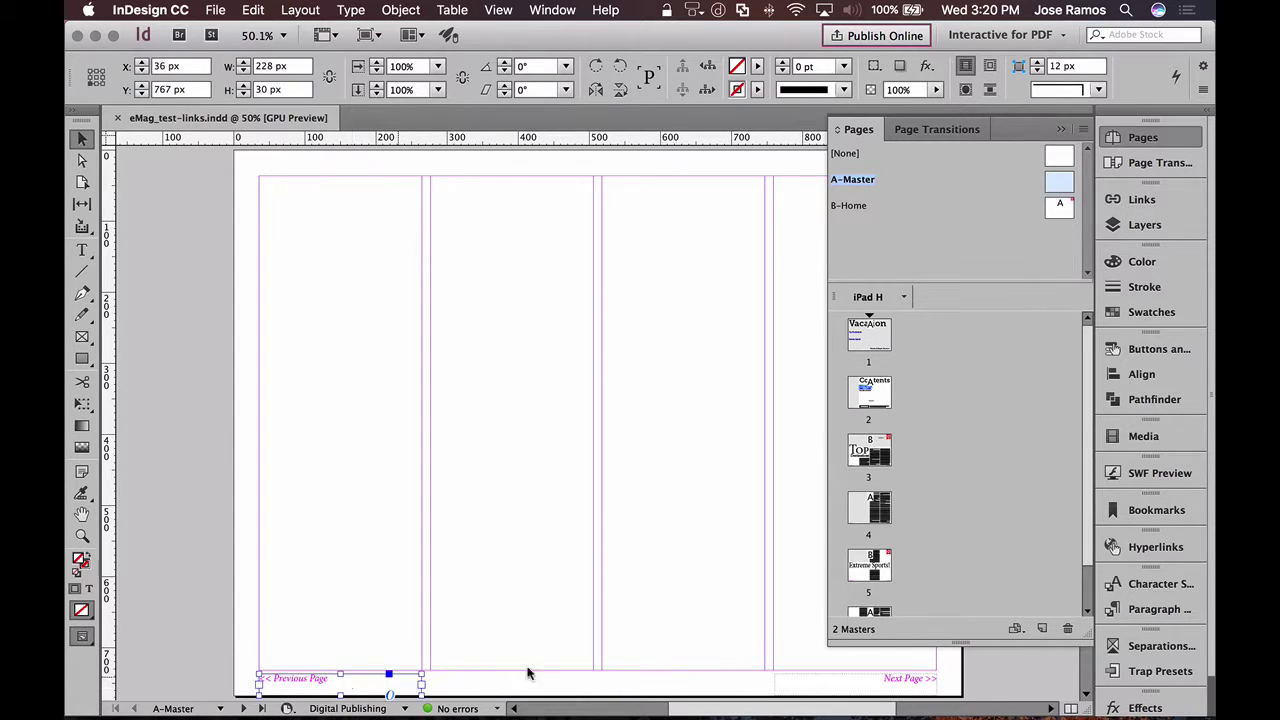
left_click(898, 678)
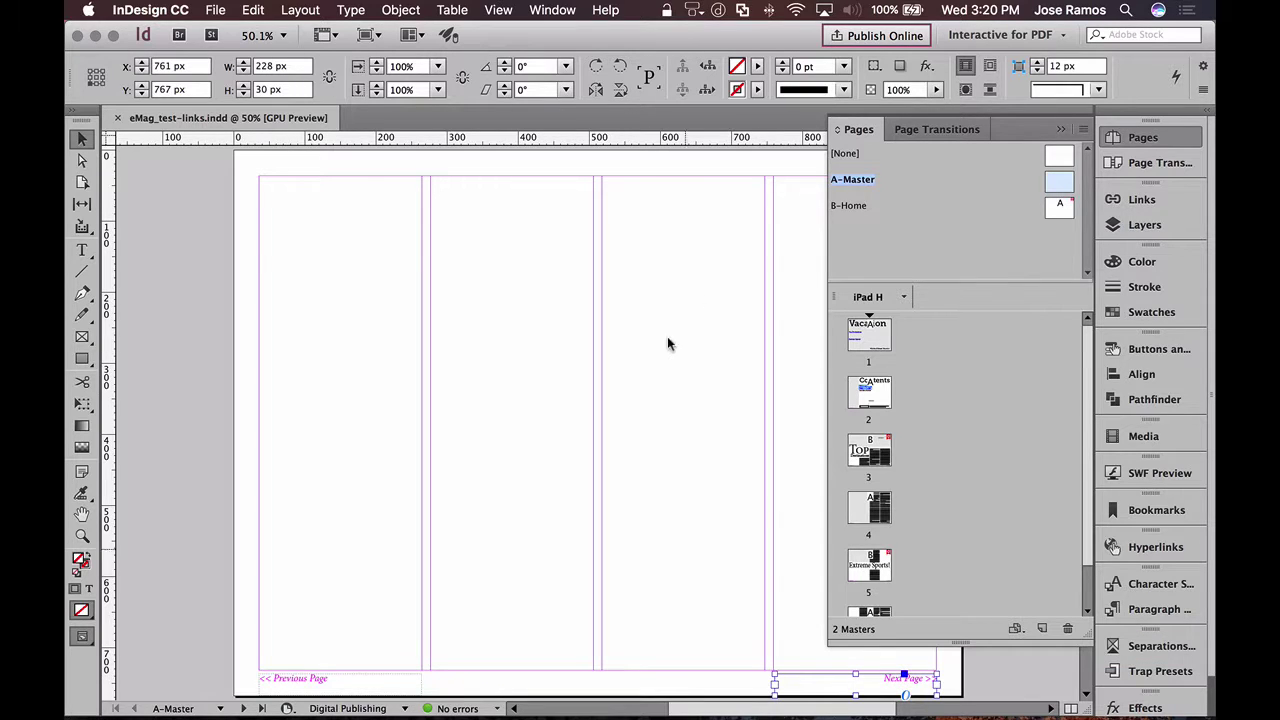
double_click(849, 206)
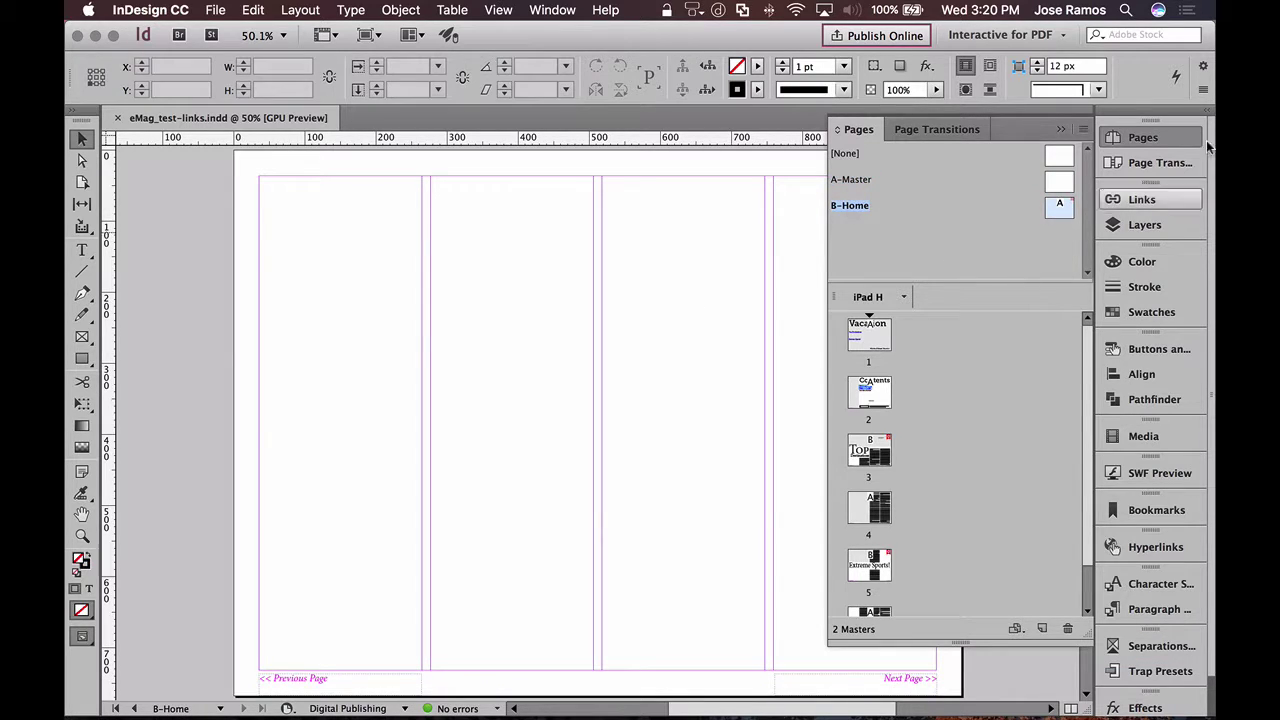
left_click(1143, 137)
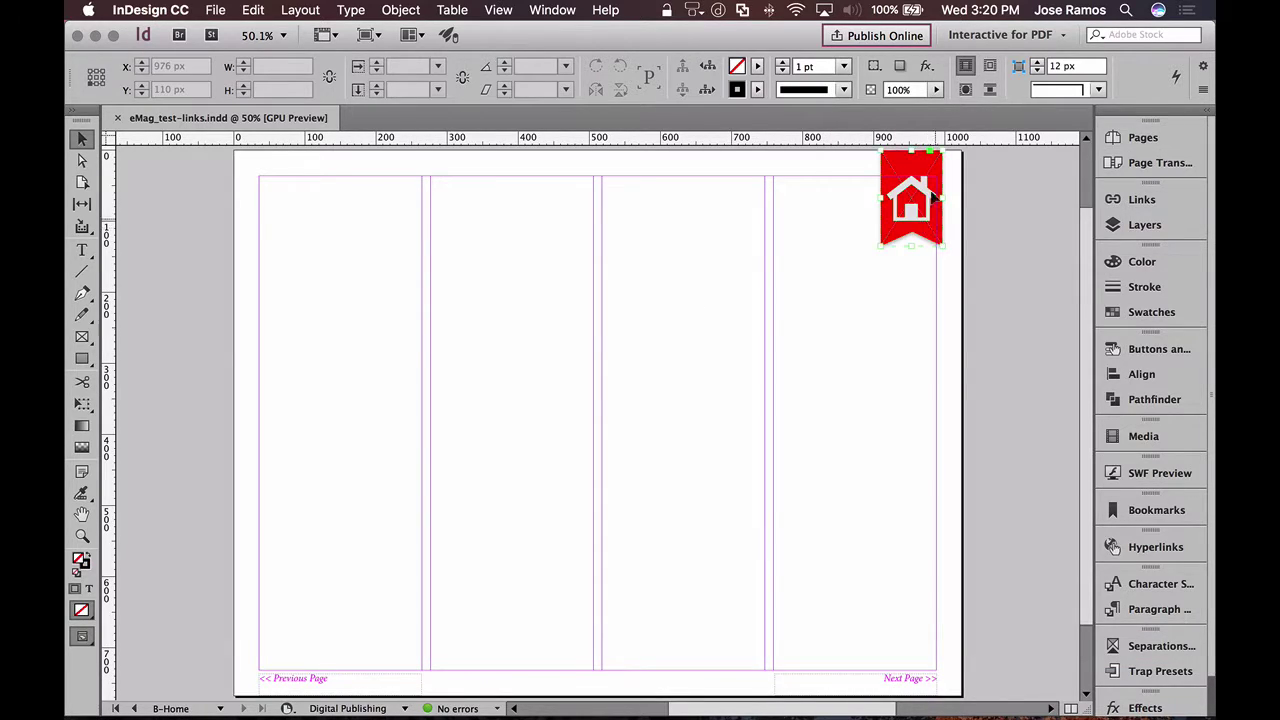
left_click(925, 228)
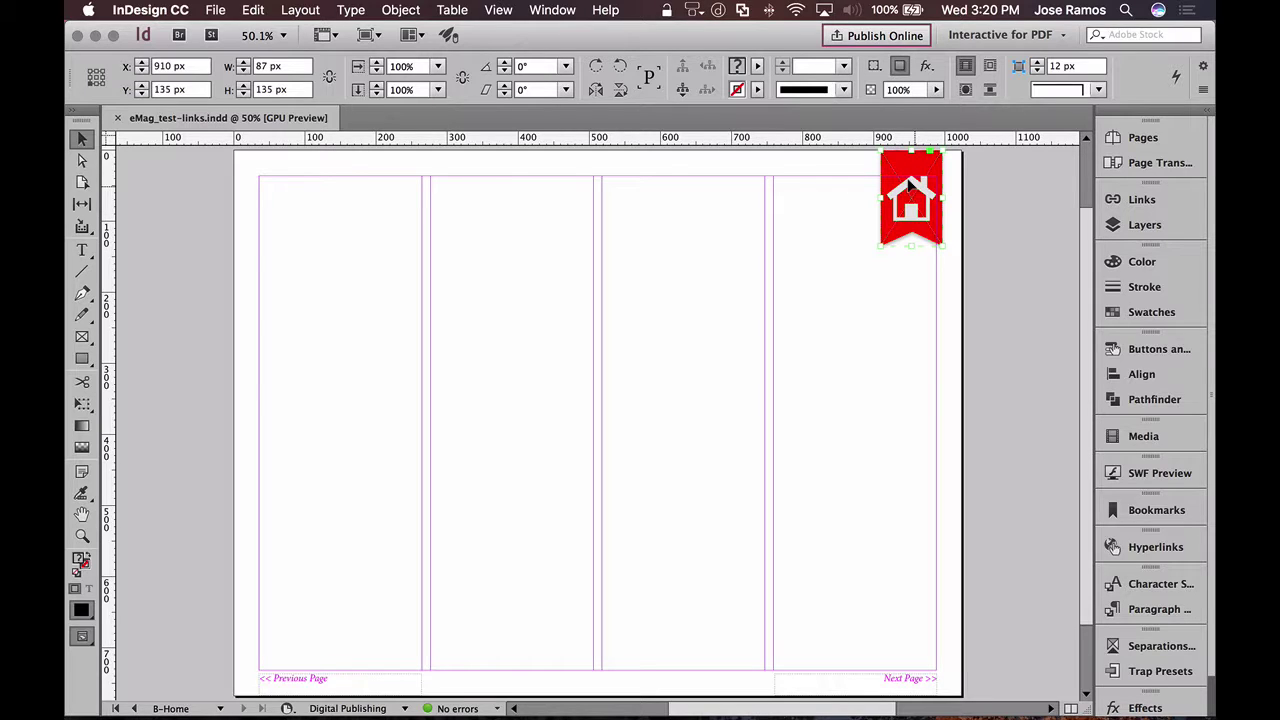
left_click(1143, 137)
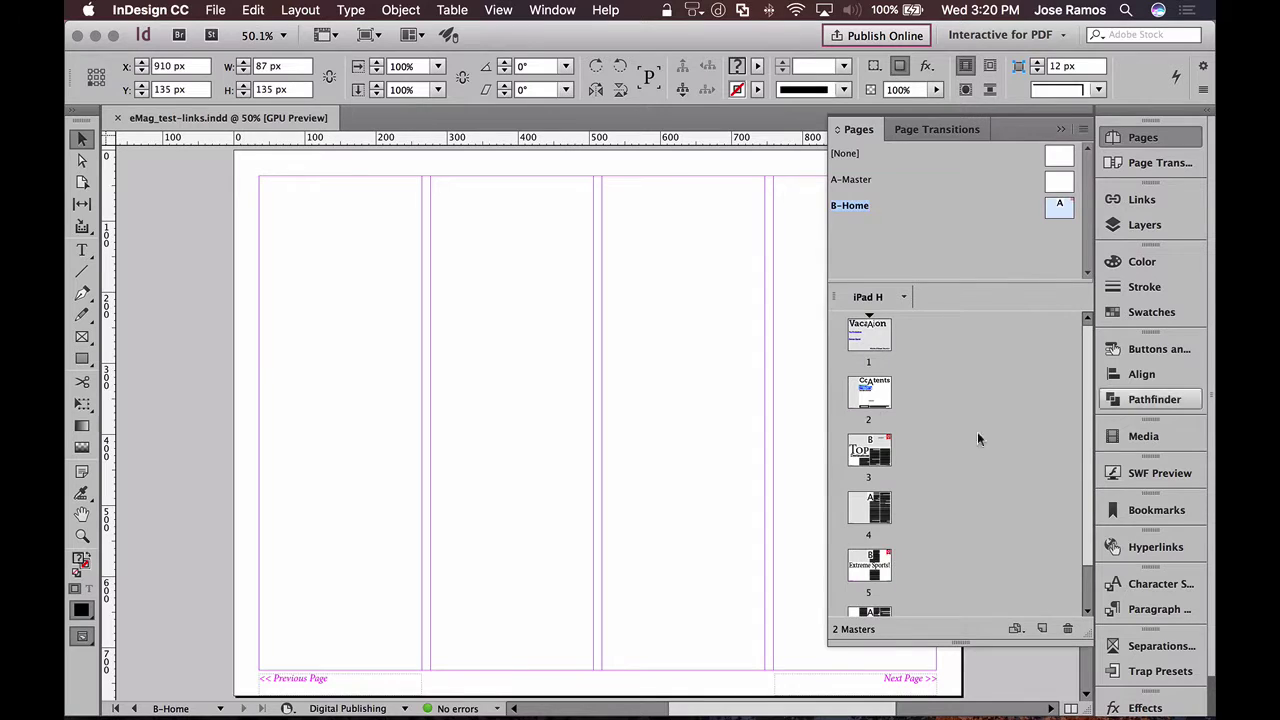
Open the A-Master page and rename the master to Page Nav, keeping its prefix A.
double_click(850, 180)
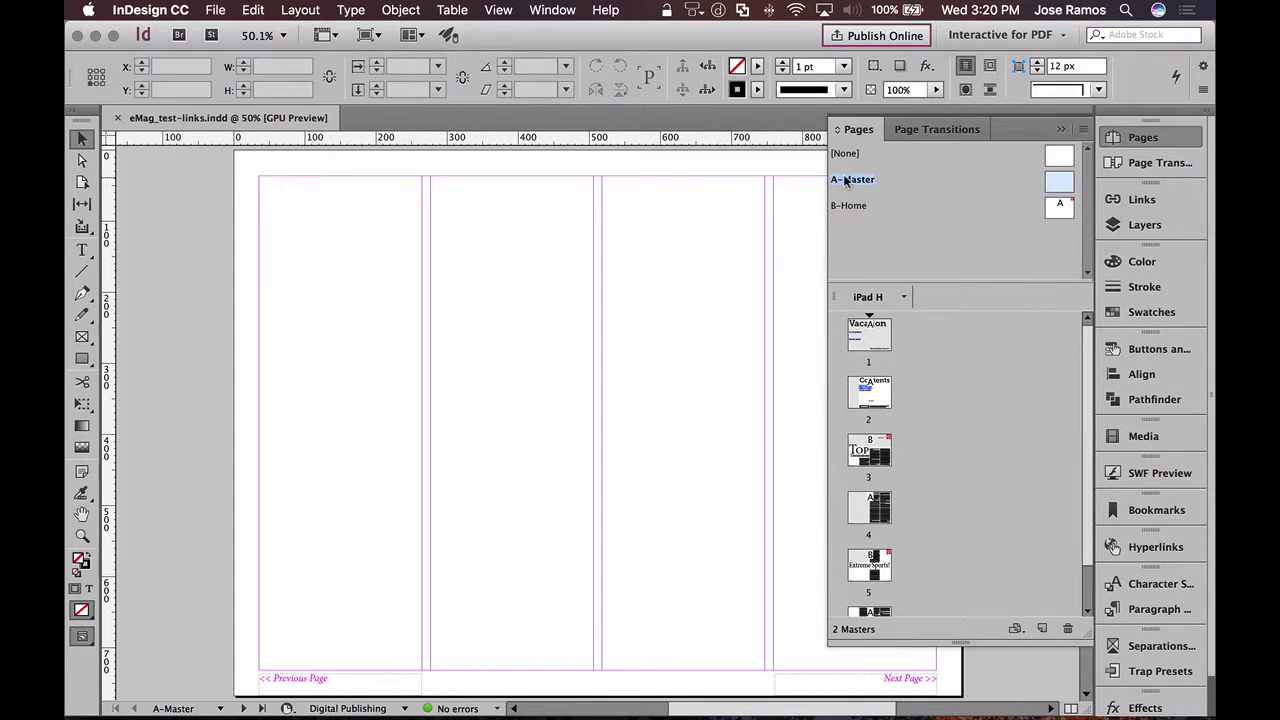
left_click(853, 180, "alt")
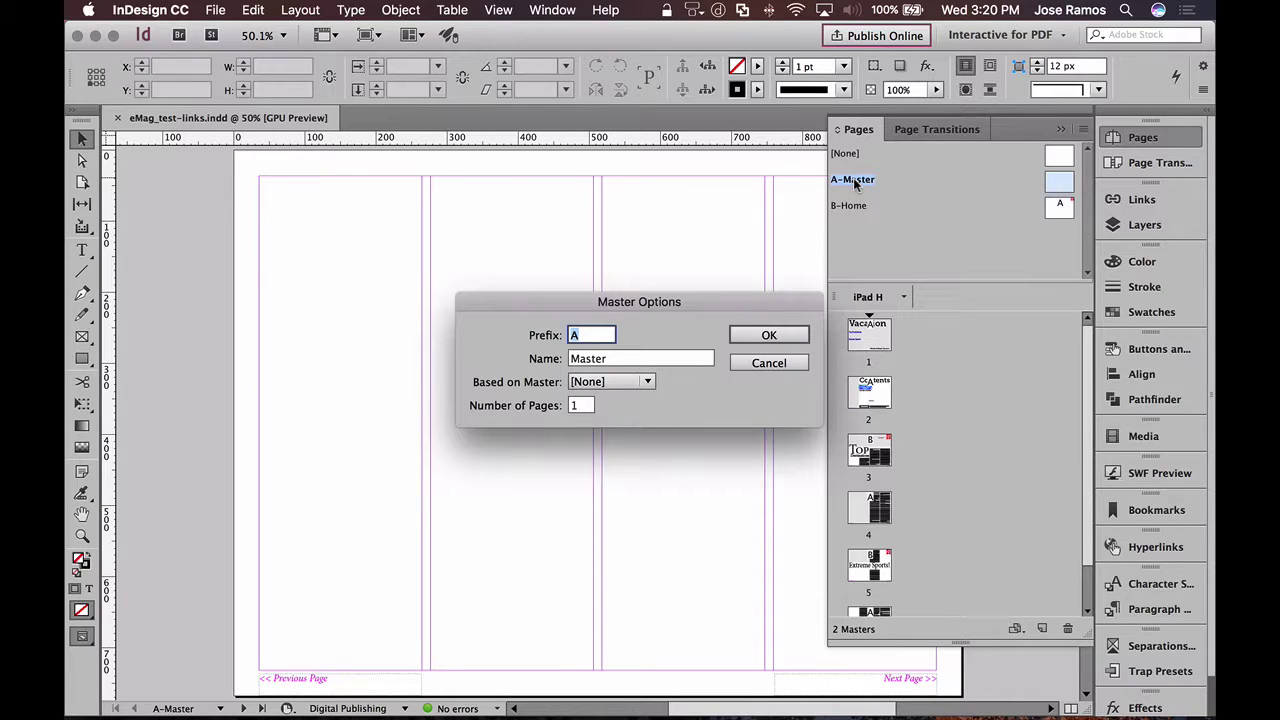
key("Tab")
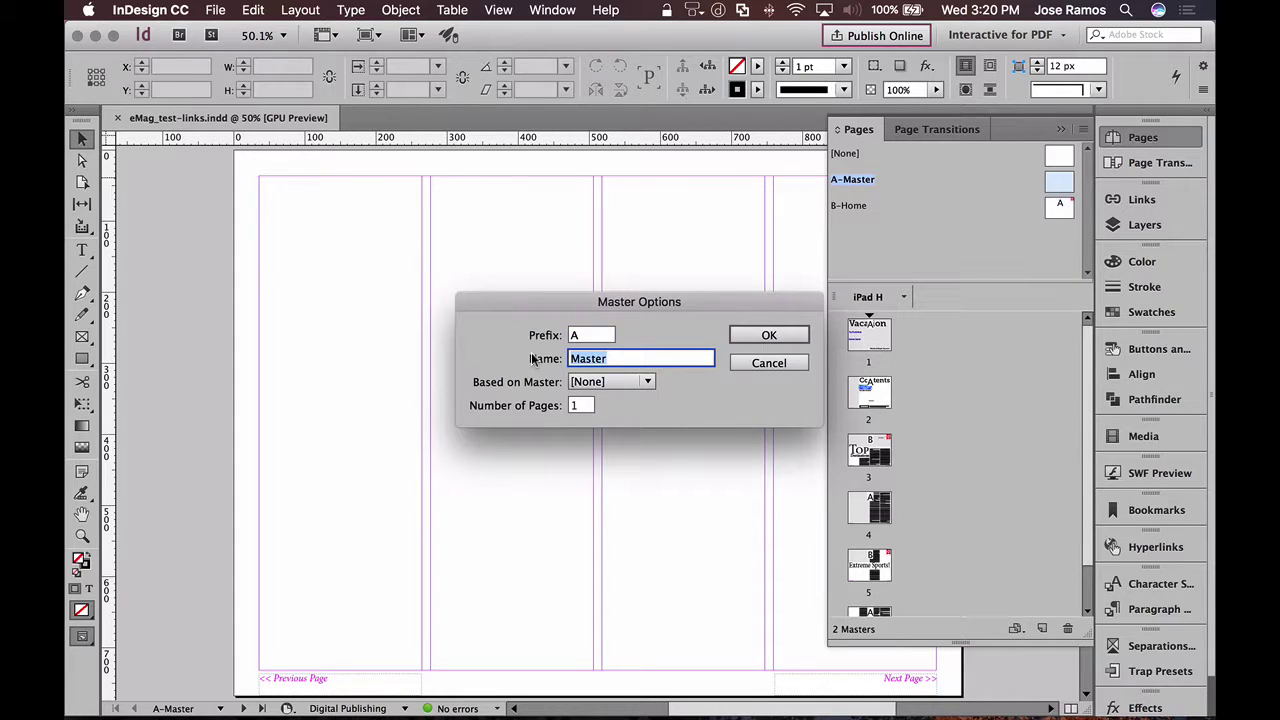
type("Page Nav")
left_click(752, 334)
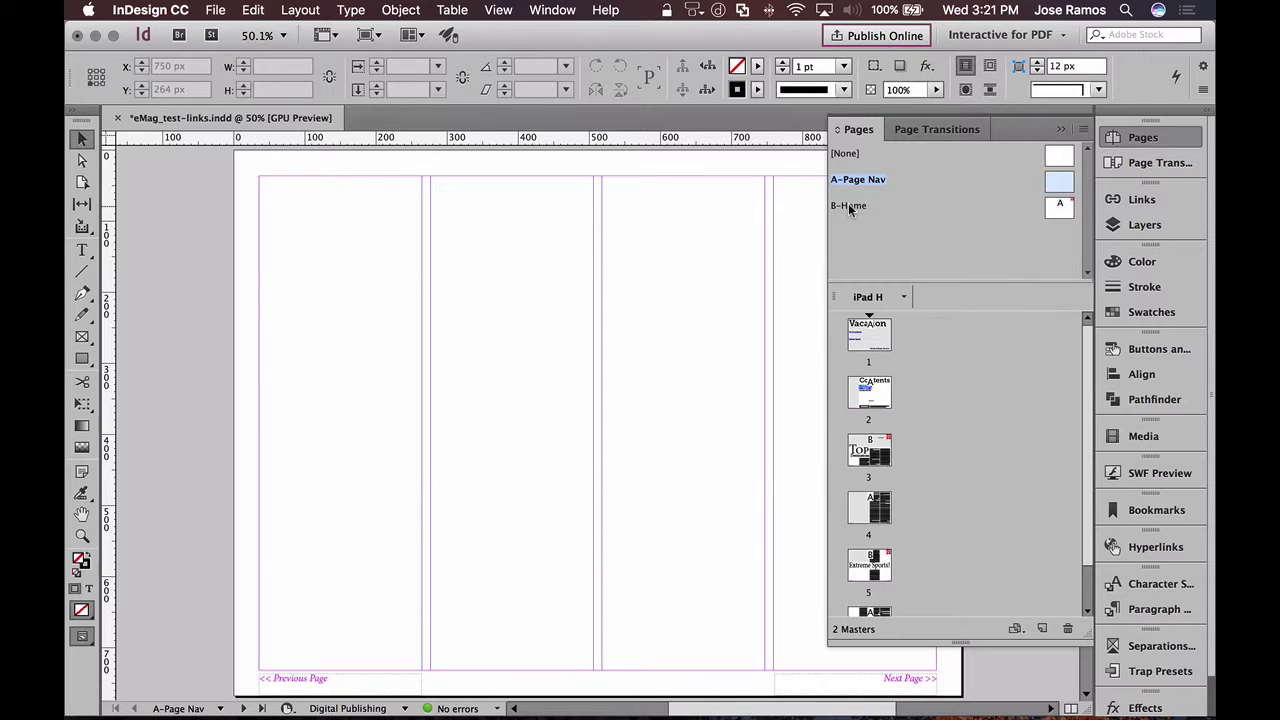
Change the B-Home master's options so that it is based on [None].
left_click_drag(849, 209, 850, 210)
left_click(813, 398)
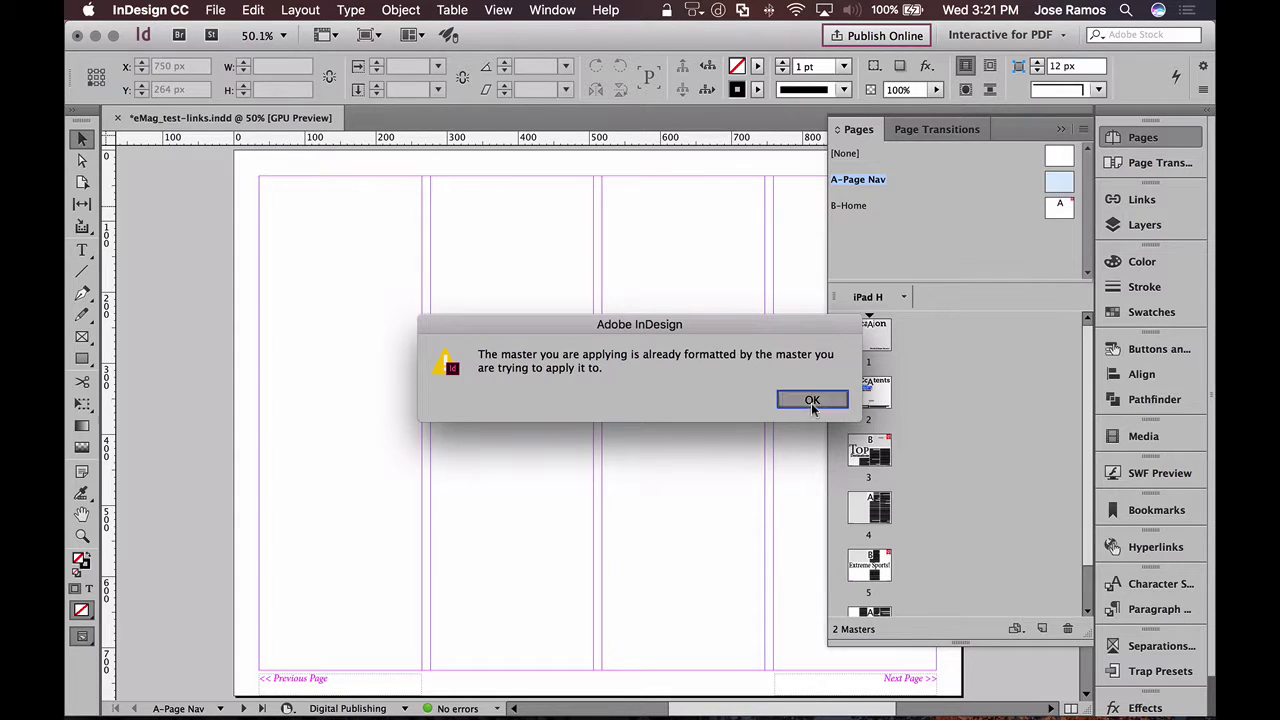
left_click(853, 211)
double_click(853, 210)
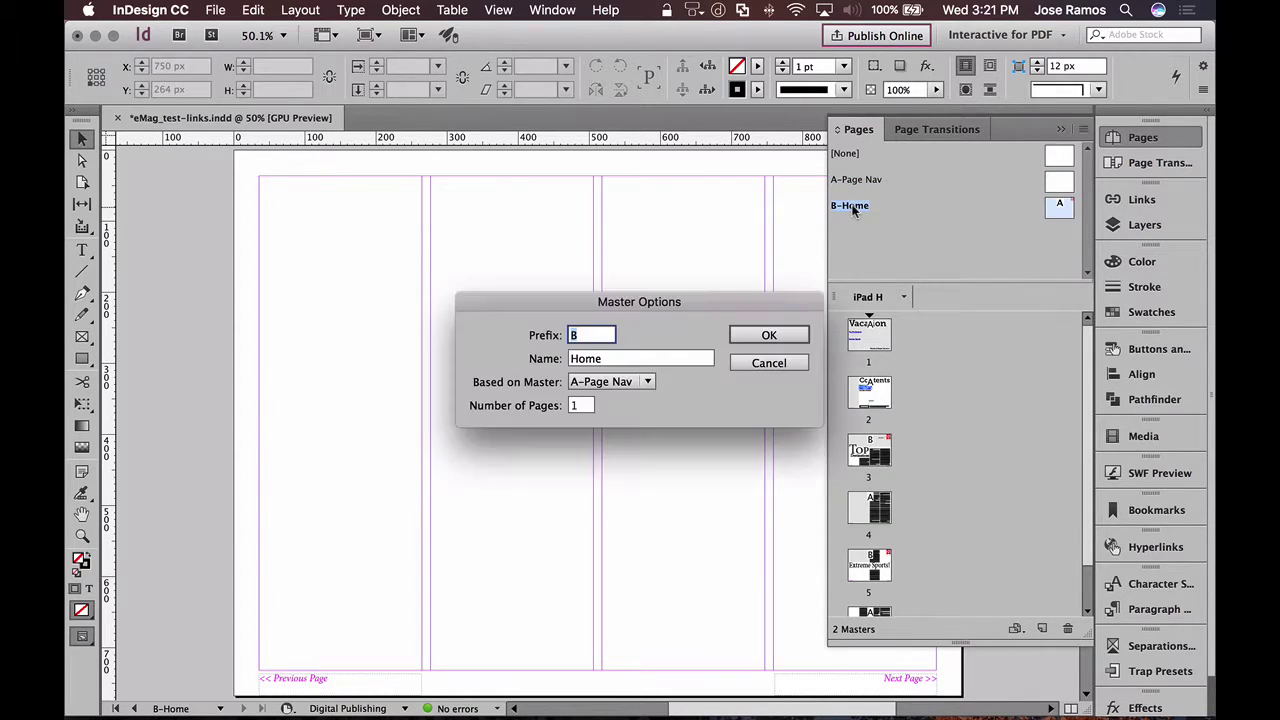
left_click(624, 385)
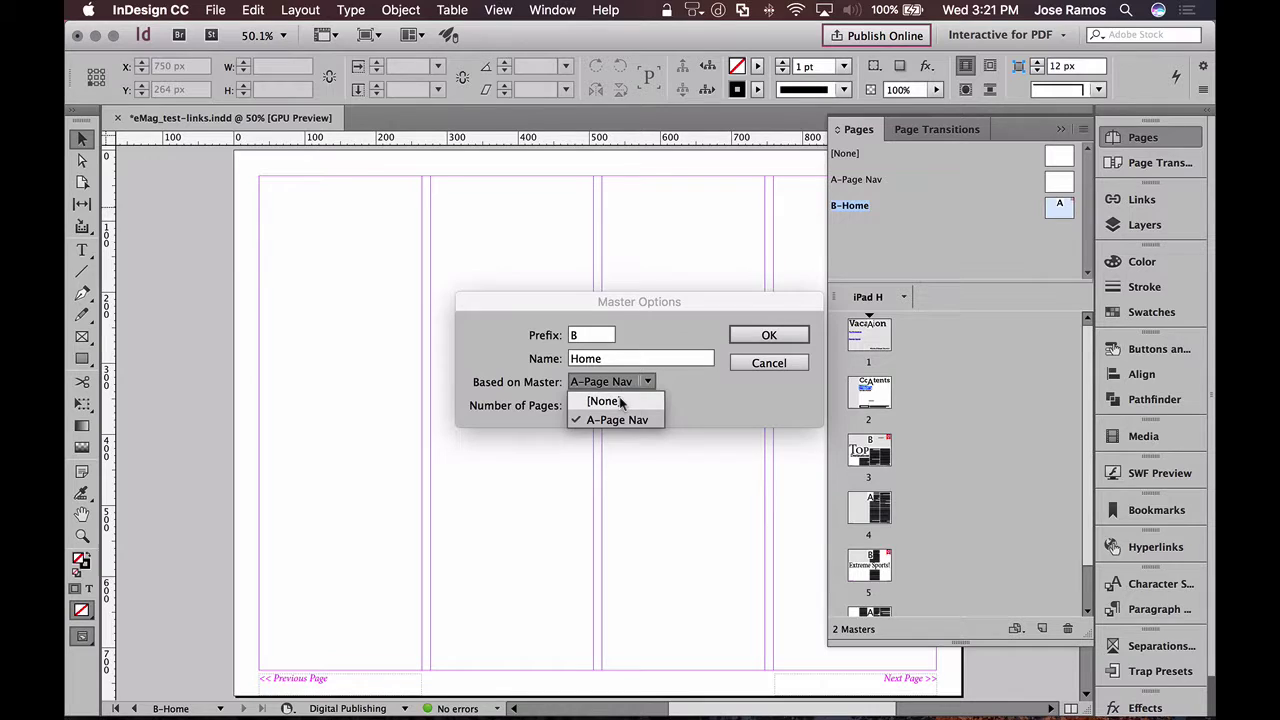
left_click(620, 401)
left_click(769, 335)
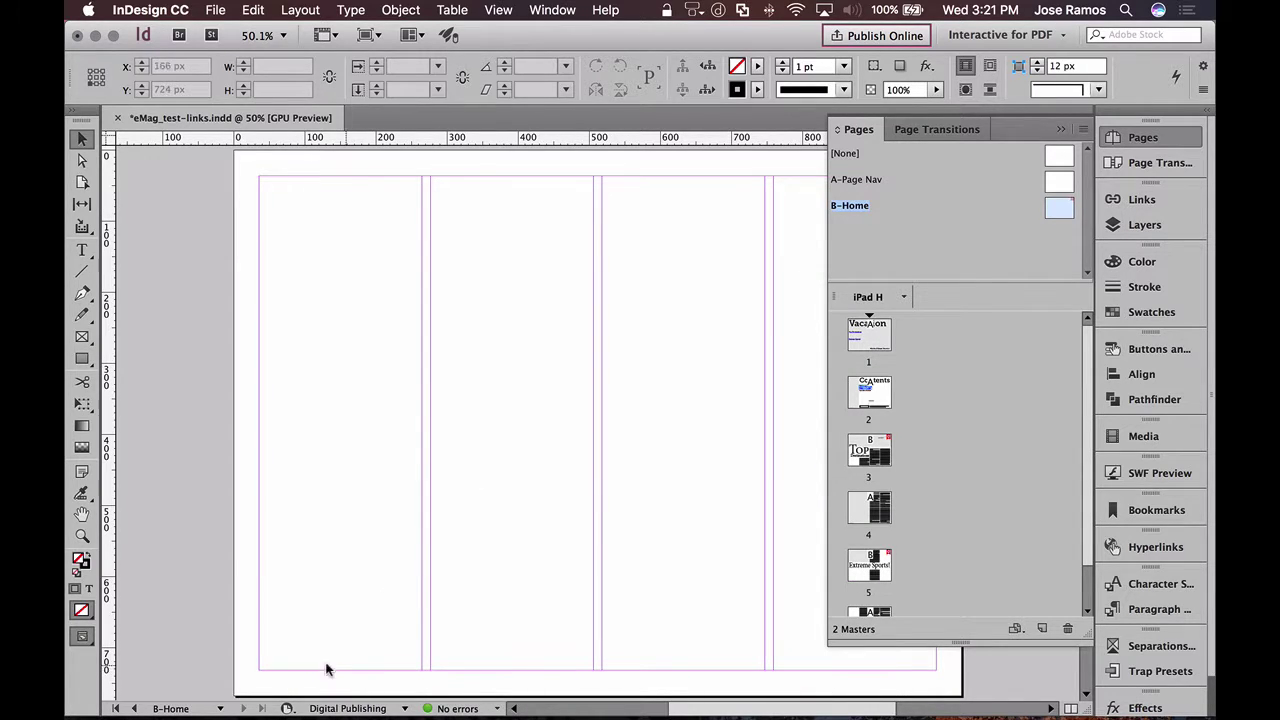
Set the B-Home master to be based on A-Page Nav again.
double_click(844, 207)
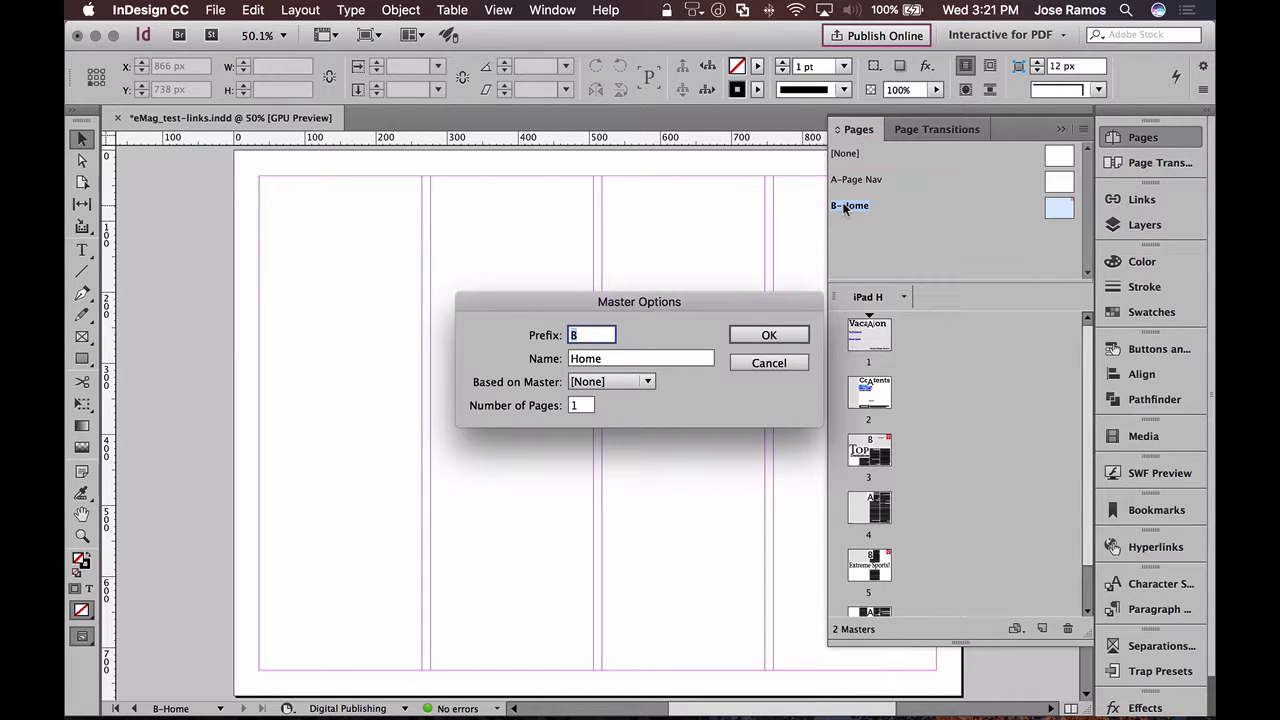
left_click(610, 383)
left_click(612, 420)
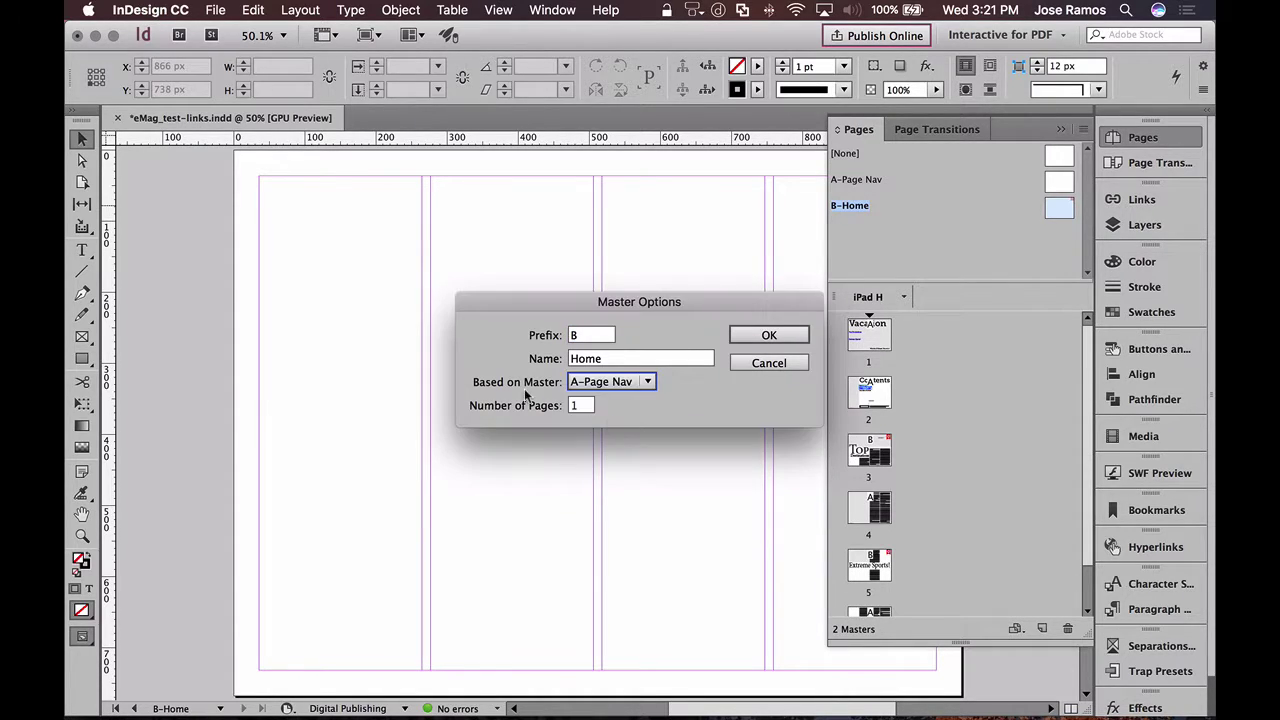
left_click(769, 335)
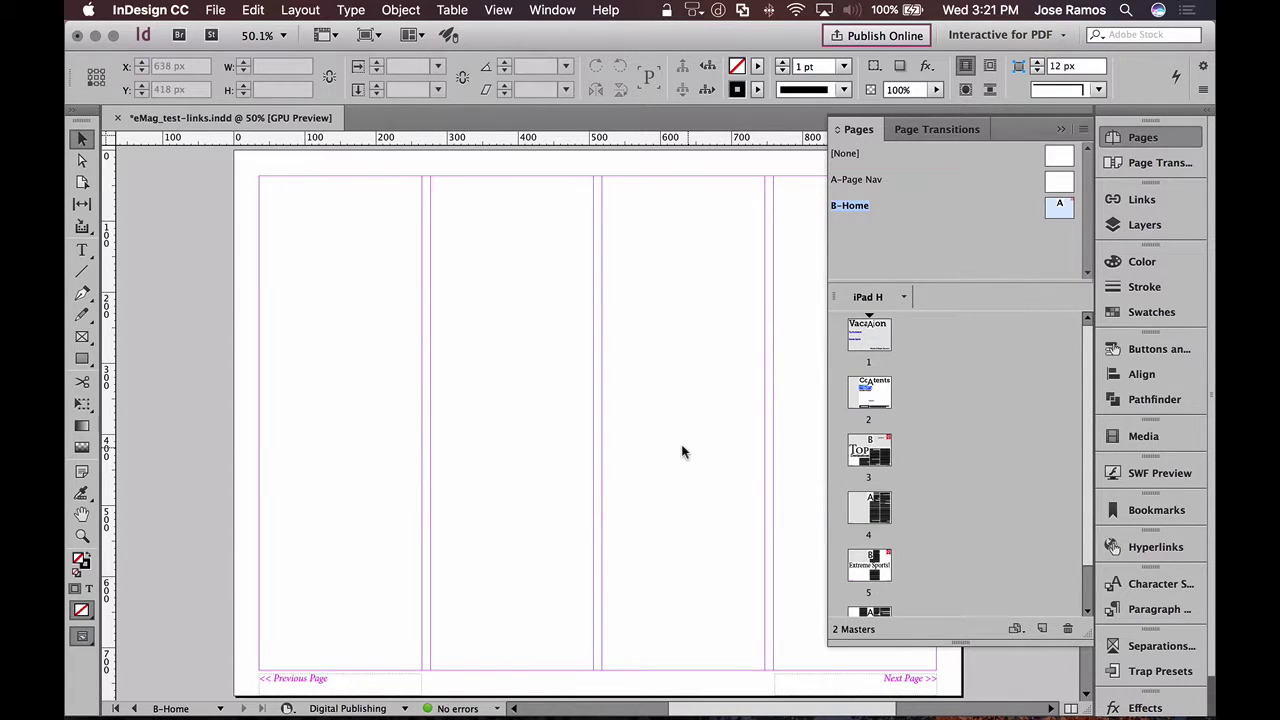
Convert the Previous Page and Next Page text frames on the A-Page Nav master to buttons.
left_click_drag(686, 442, 566, 448)
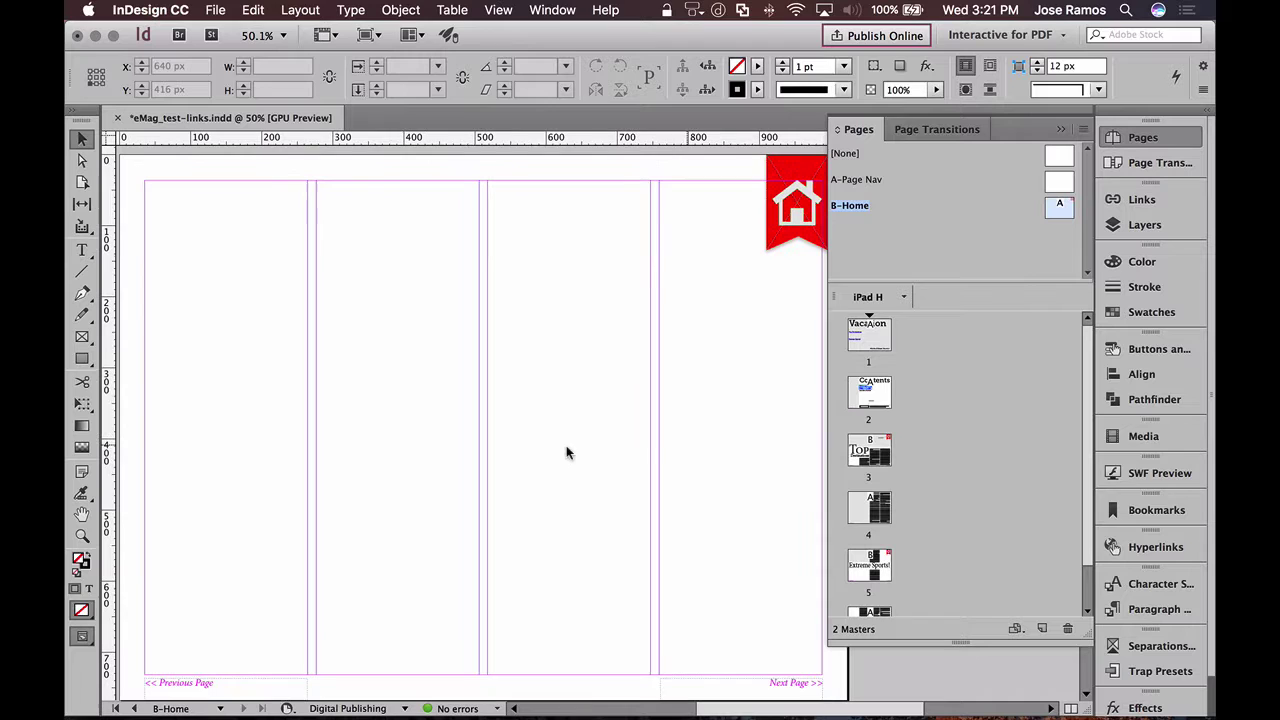
double_click(866, 179)
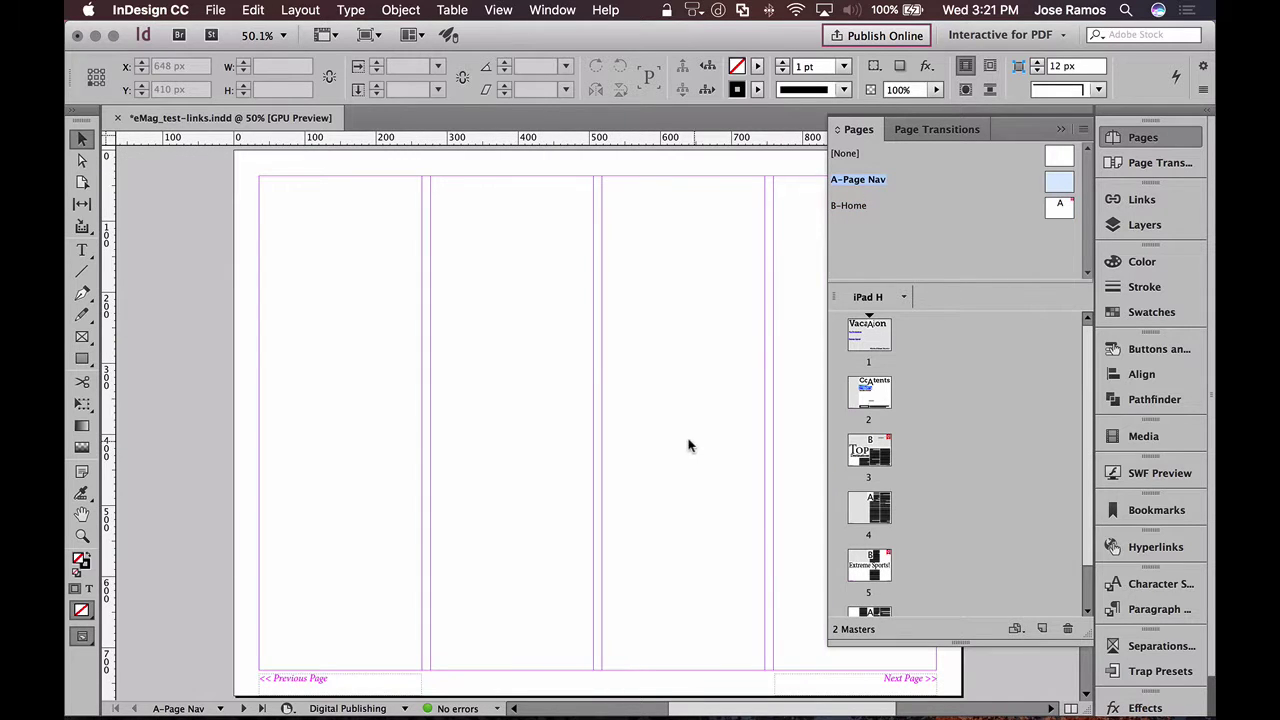
left_click_drag(689, 443, 580, 423)
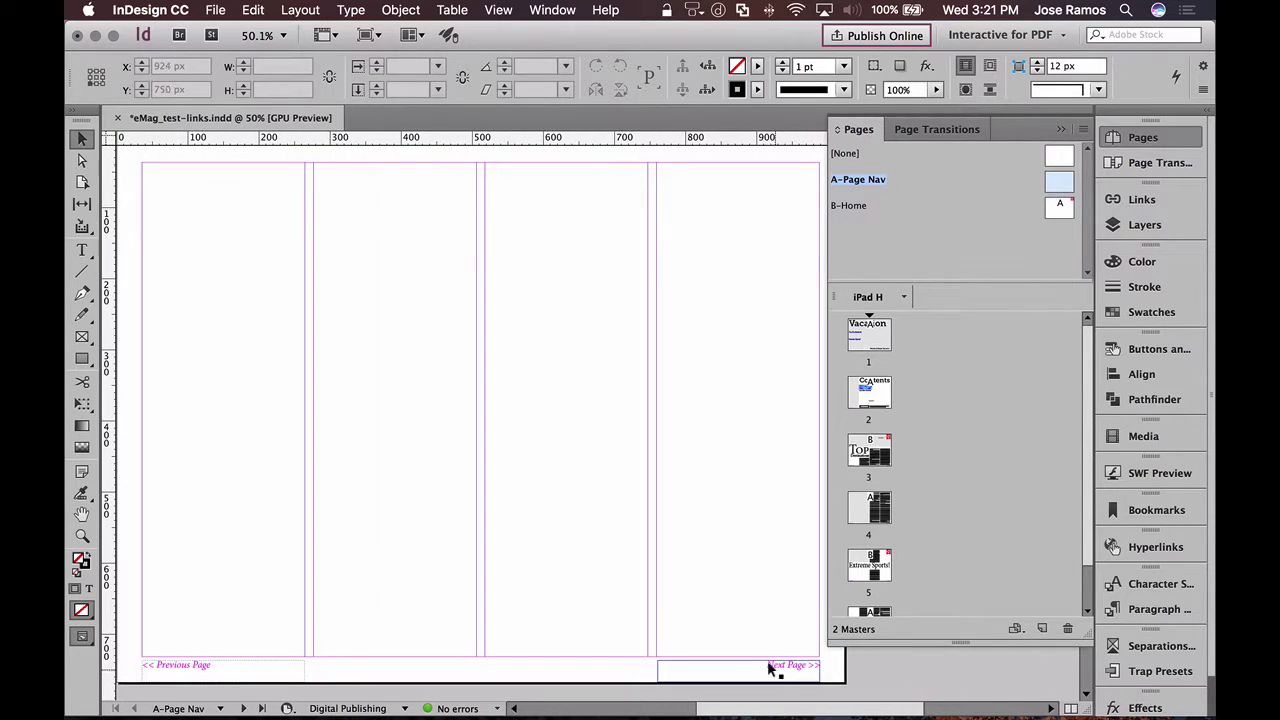
left_click_drag(191, 590, 760, 670)
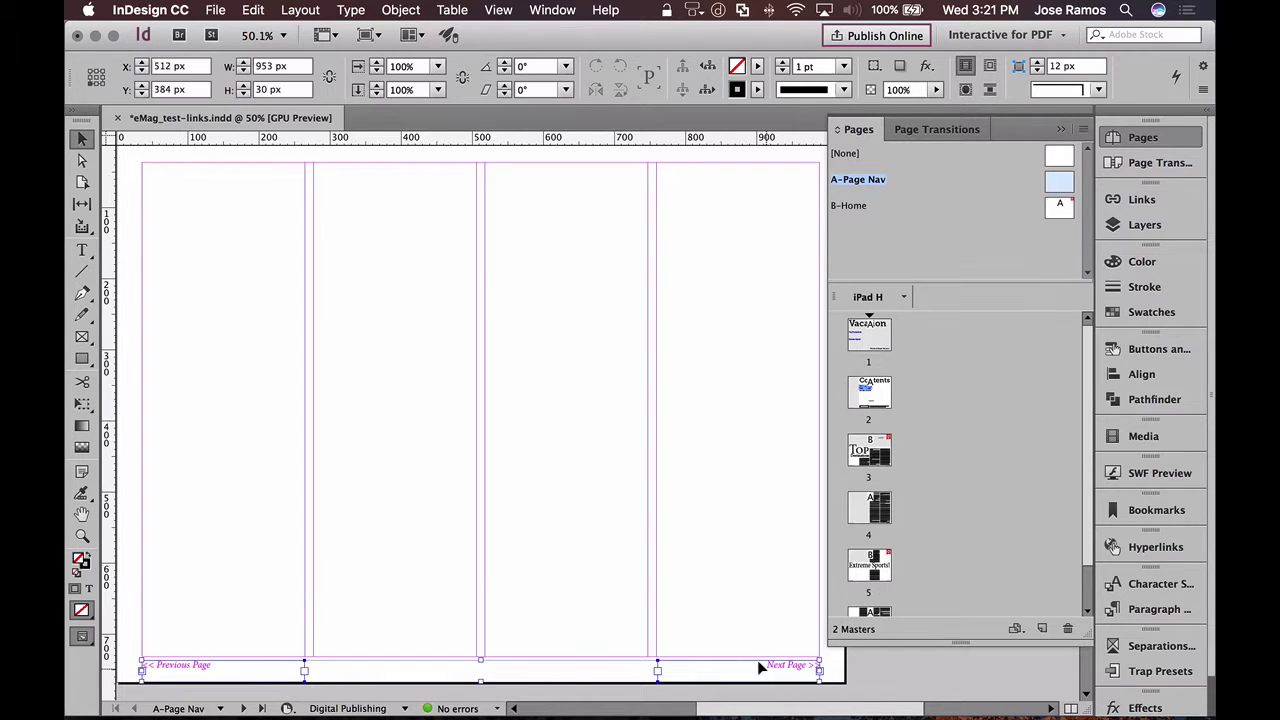
left_click(1140, 349)
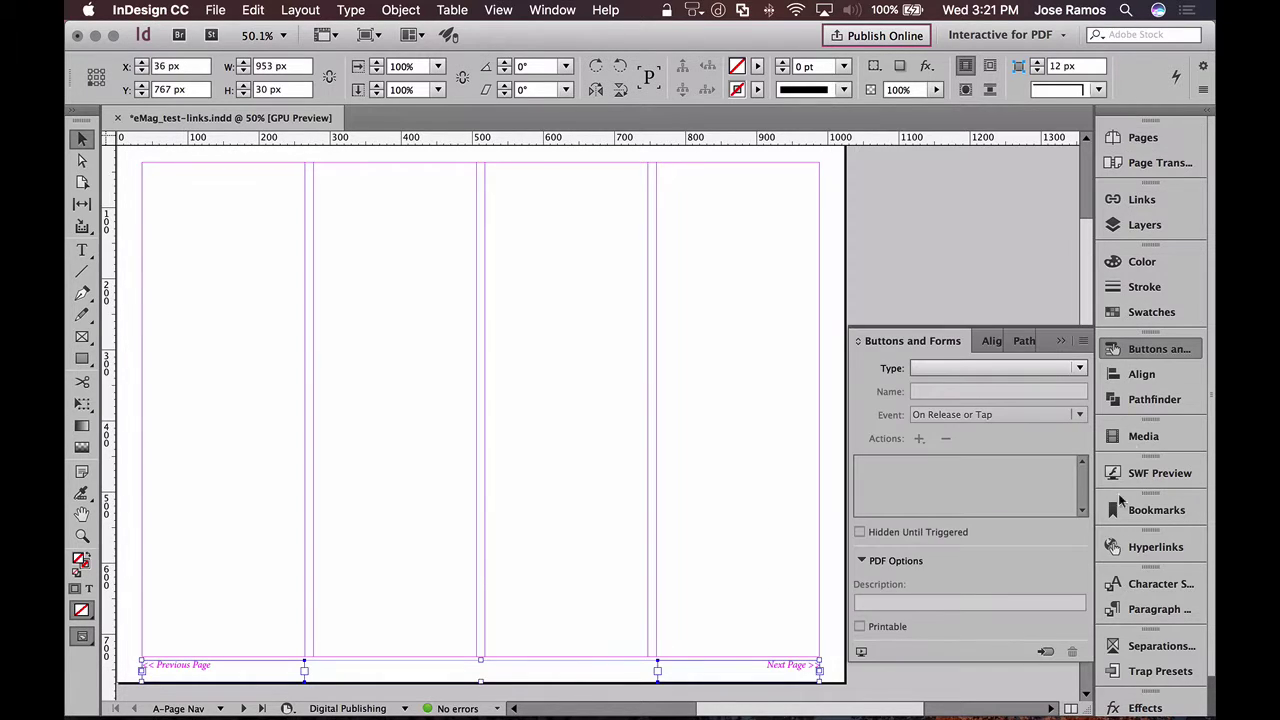
left_click(1043, 648)
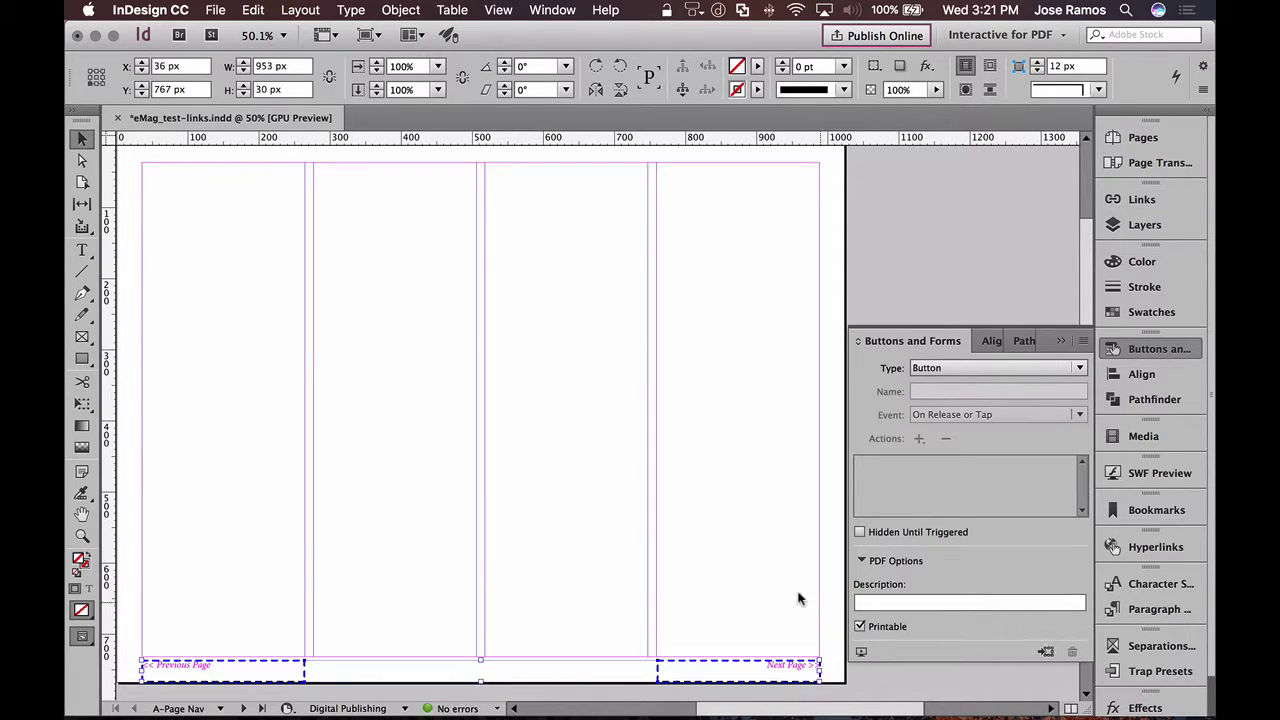
Add a Go To Next Page action to the Next Page button for the On Release or Tap event.
left_click(772, 652)
left_click(771, 663)
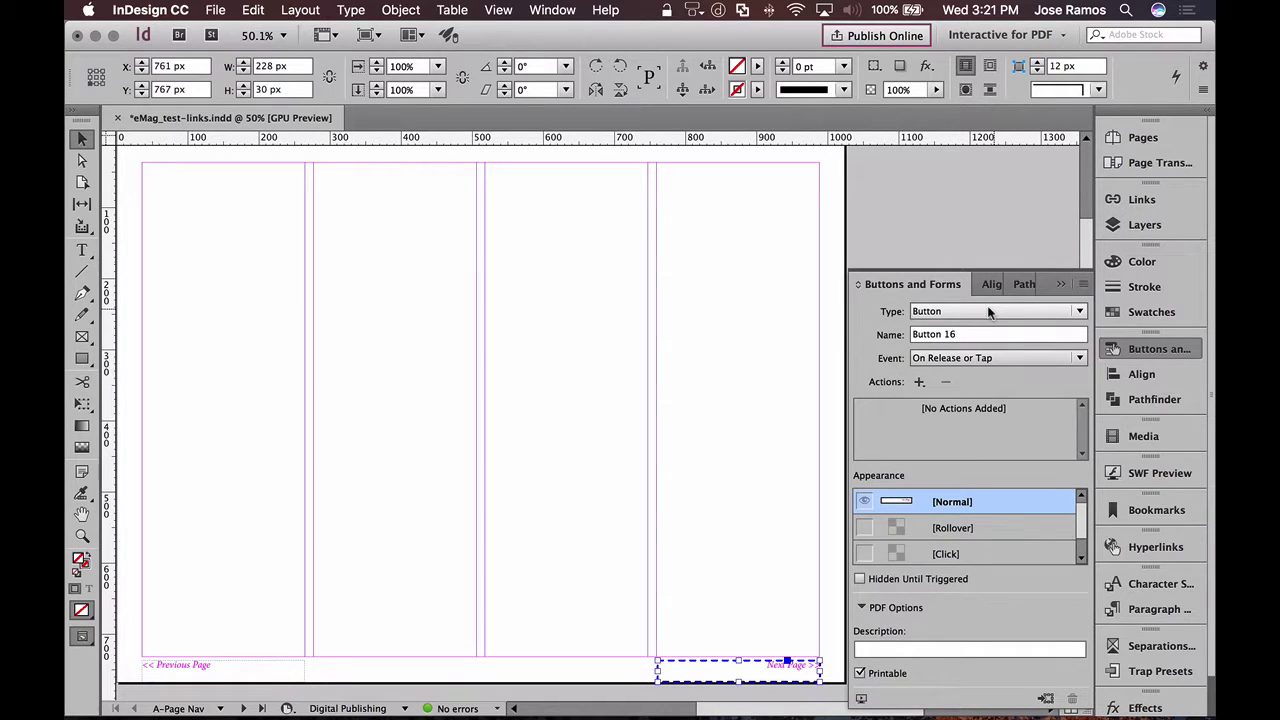
left_click(918, 382)
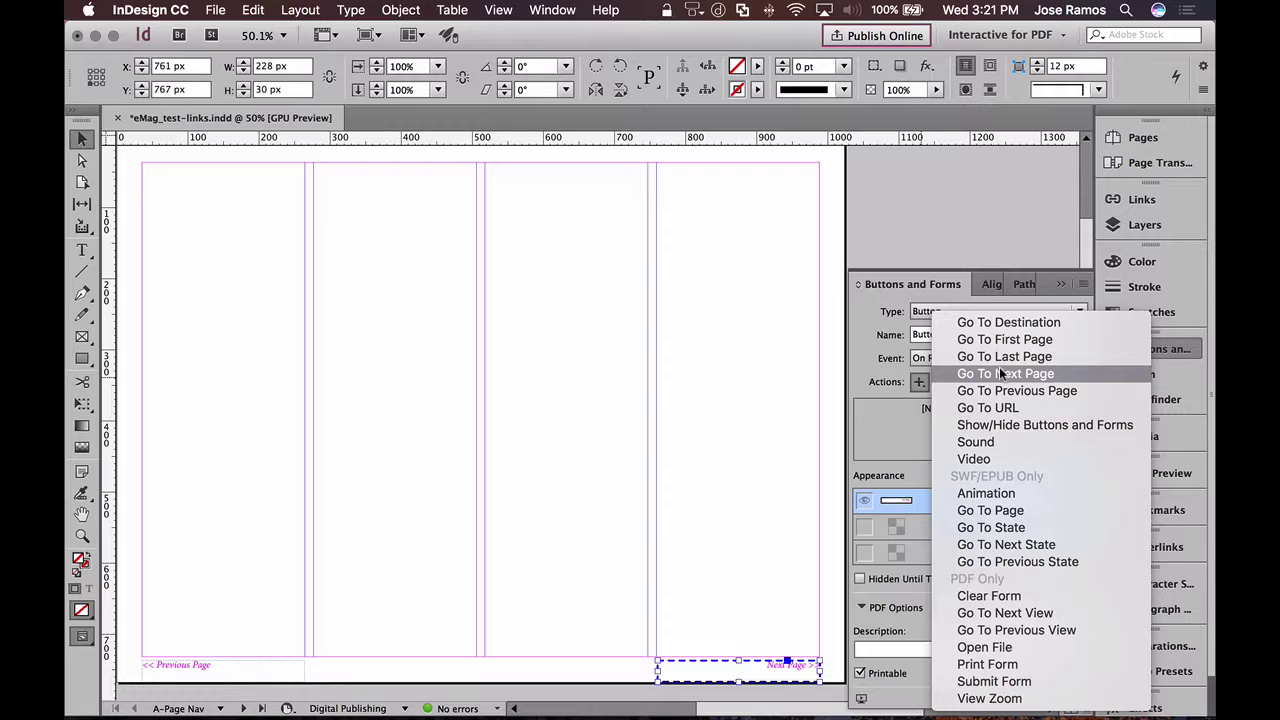
key("Up")
key("Up")
key("Up")
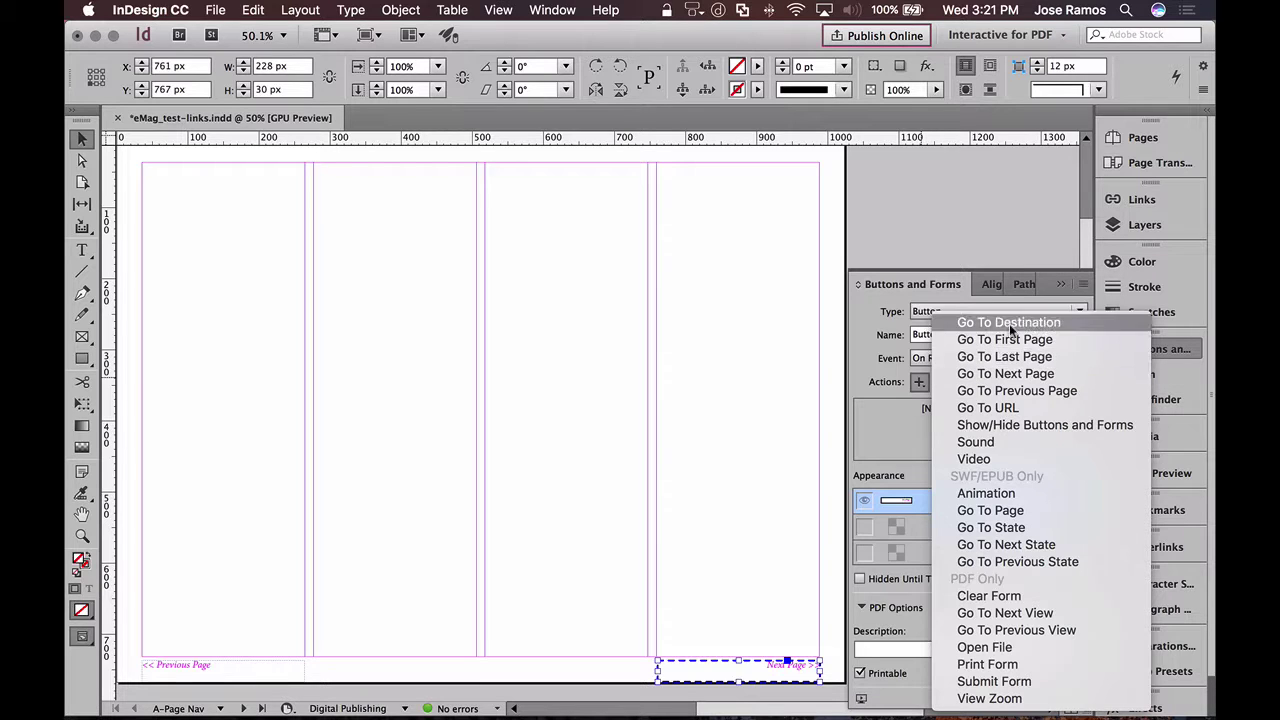
key("Down")
key("Down")
key("Down")
key("Down")
key("Down")
key("Down")
key("Down")
key("Up")
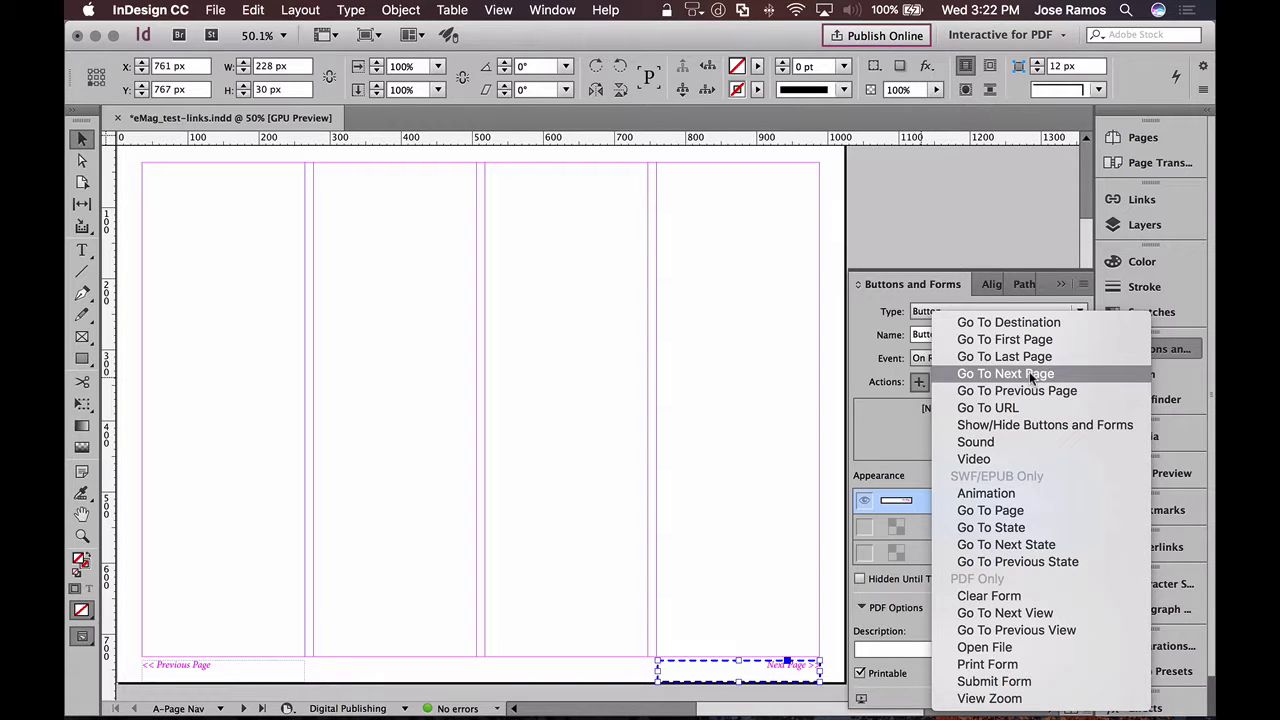
left_click(993, 375)
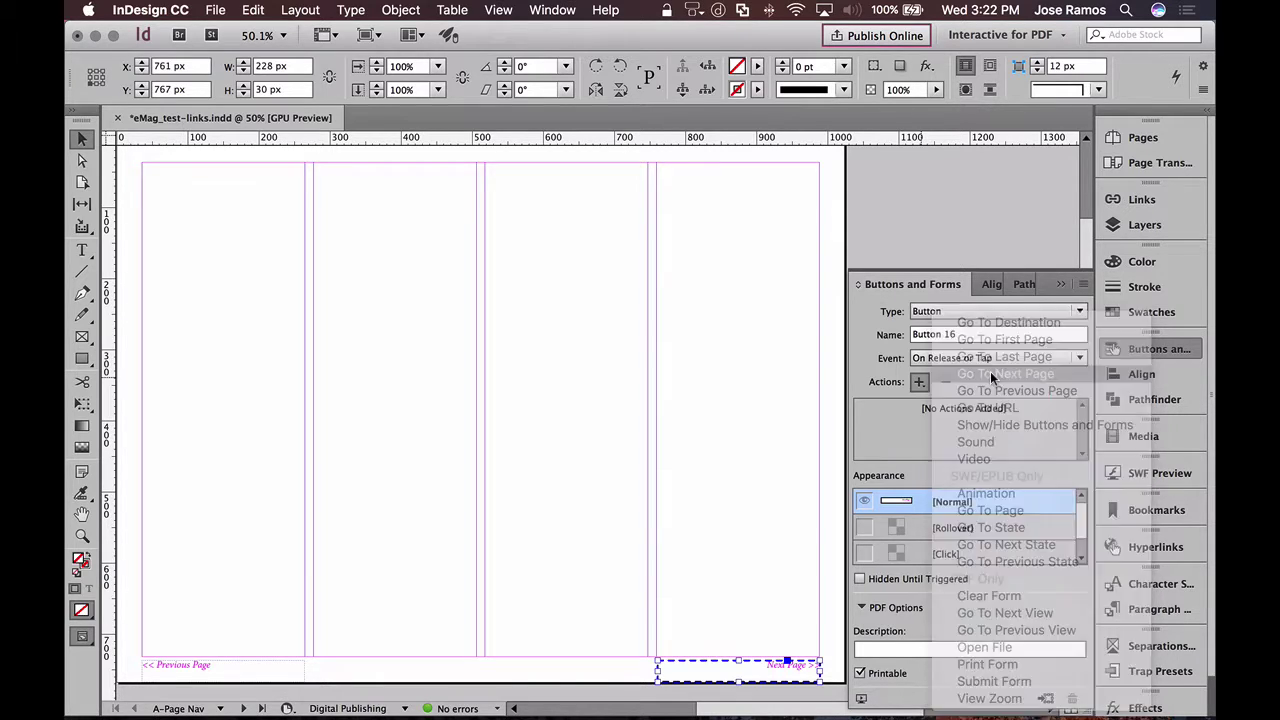
Add a Go To Previous Page action to the Previous Page button on the A-Page Nav master.
left_click(181, 672)
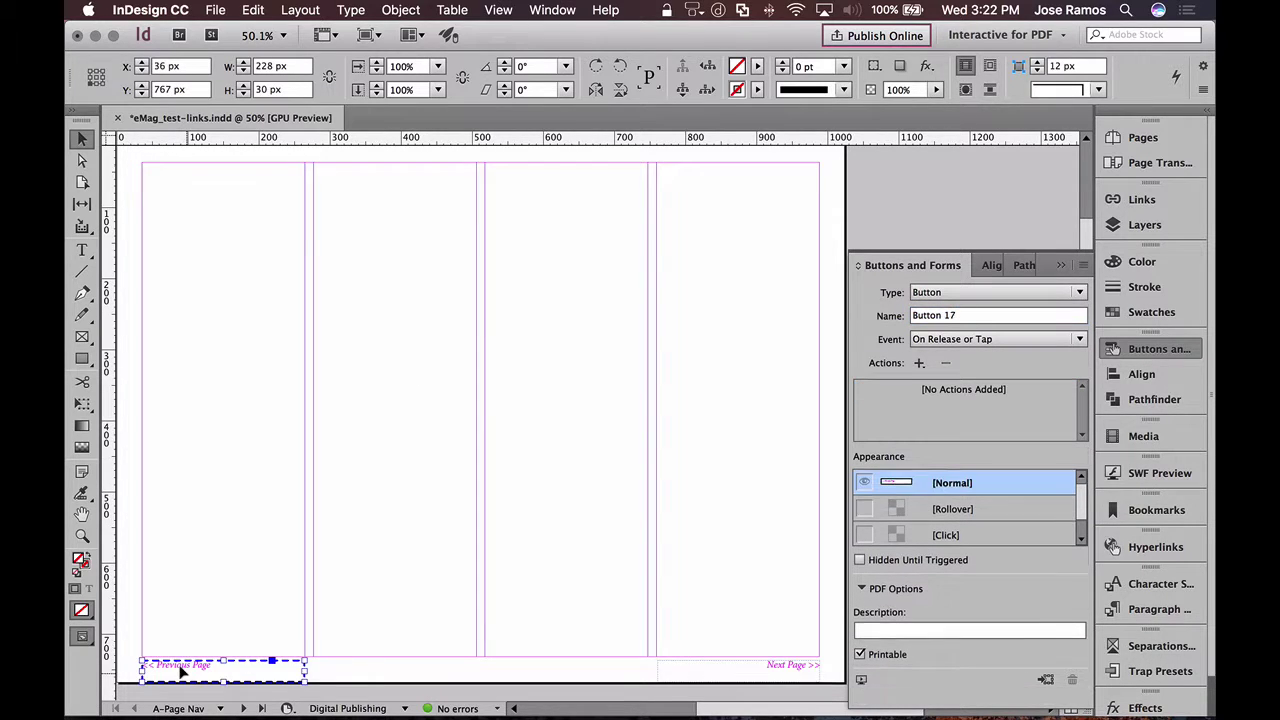
left_click(918, 382)
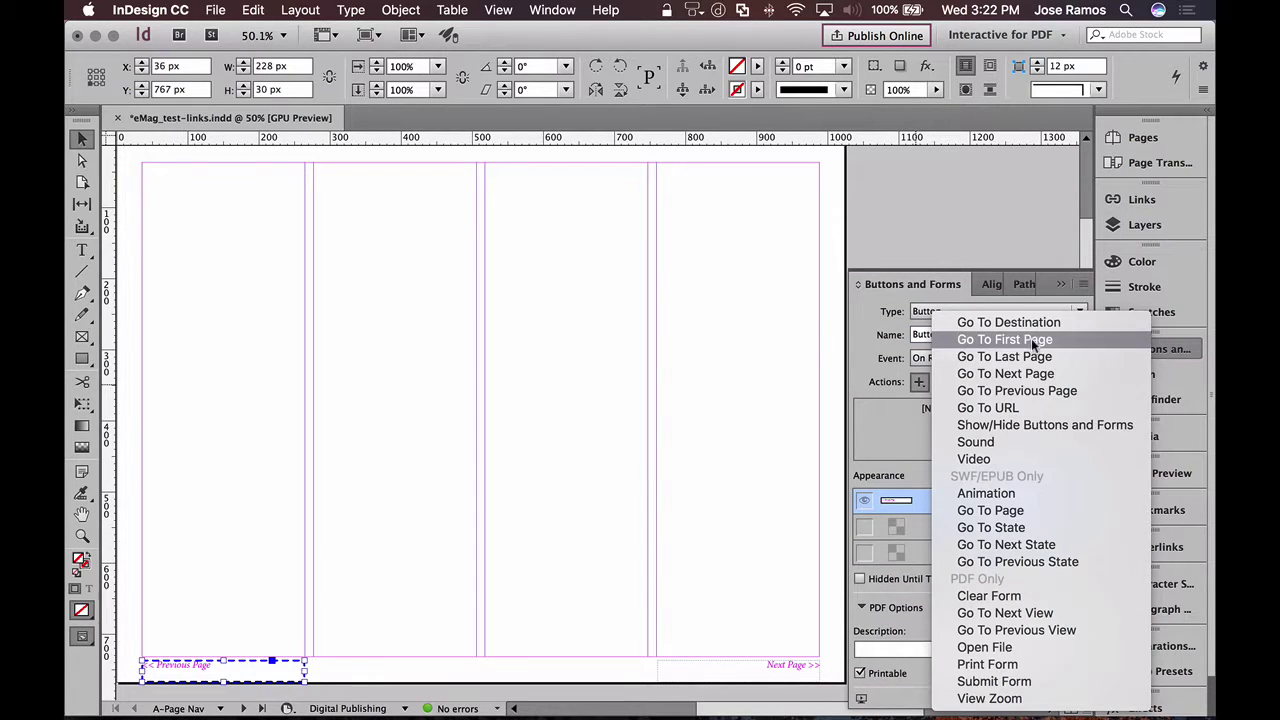
left_click(1040, 391)
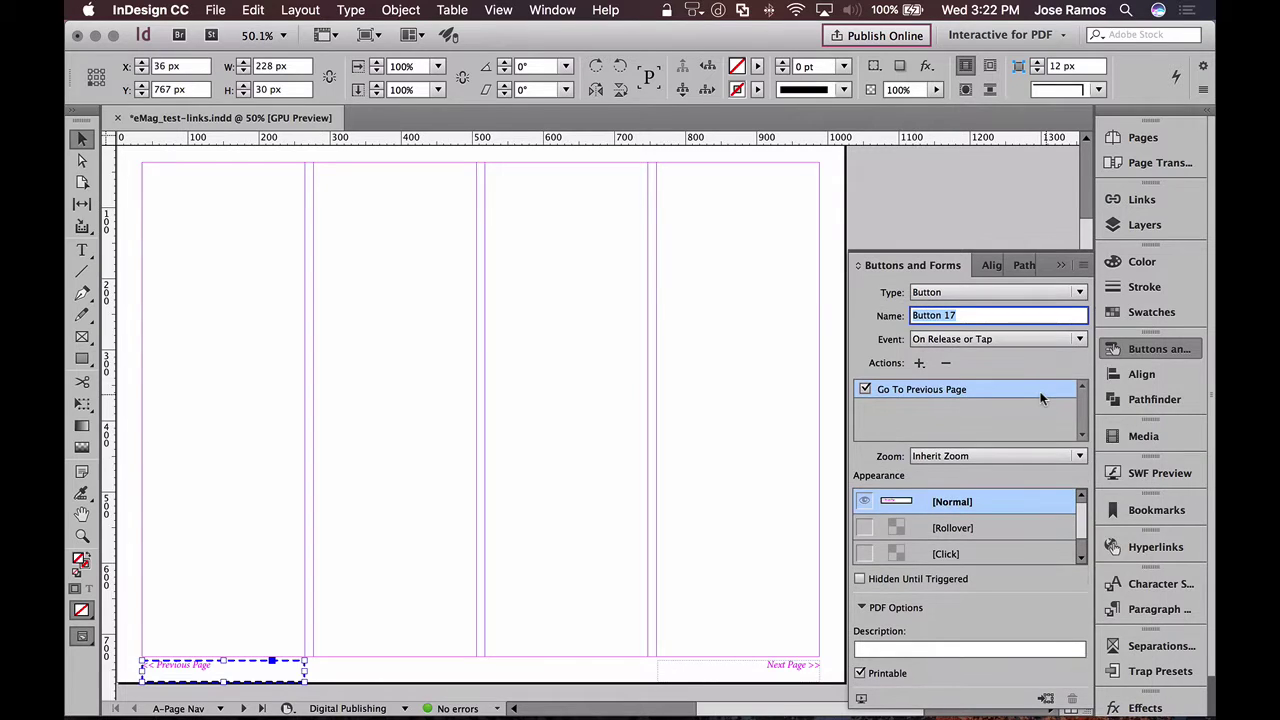
left_click(1133, 356)
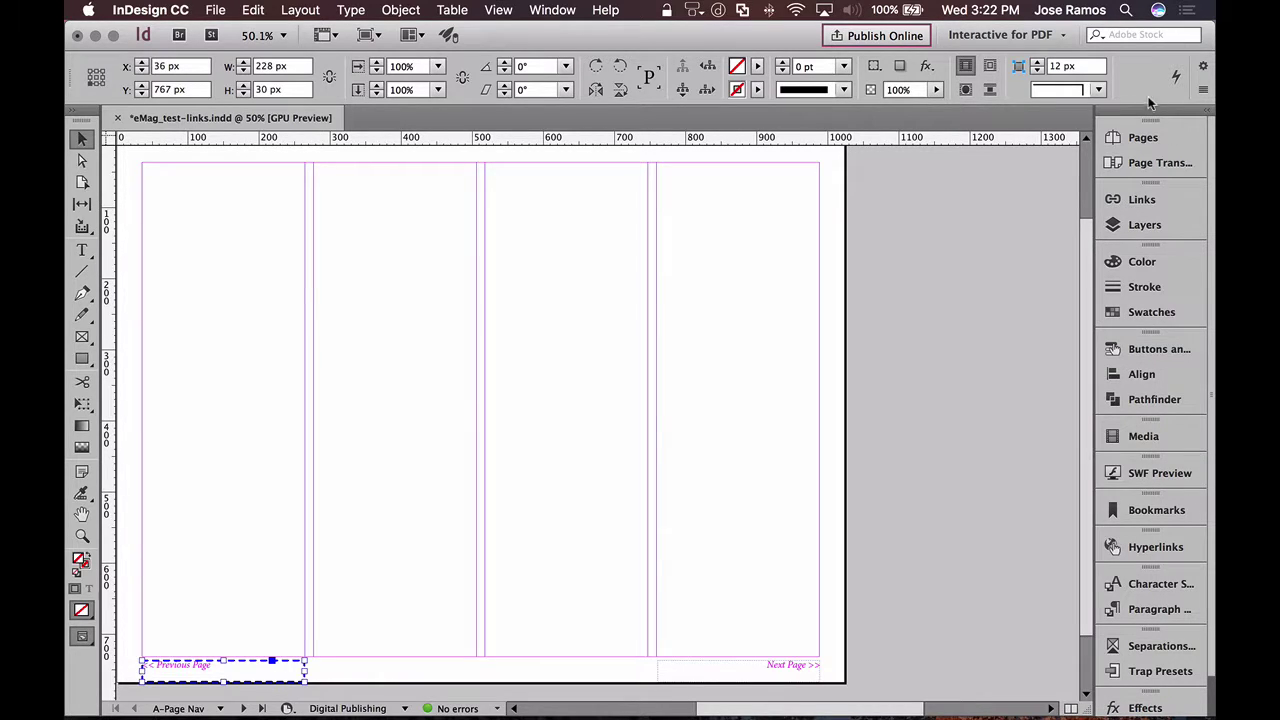
Convert the red home icon on the B-Home master to a button, keeping it at its original position.
left_click(1141, 137)
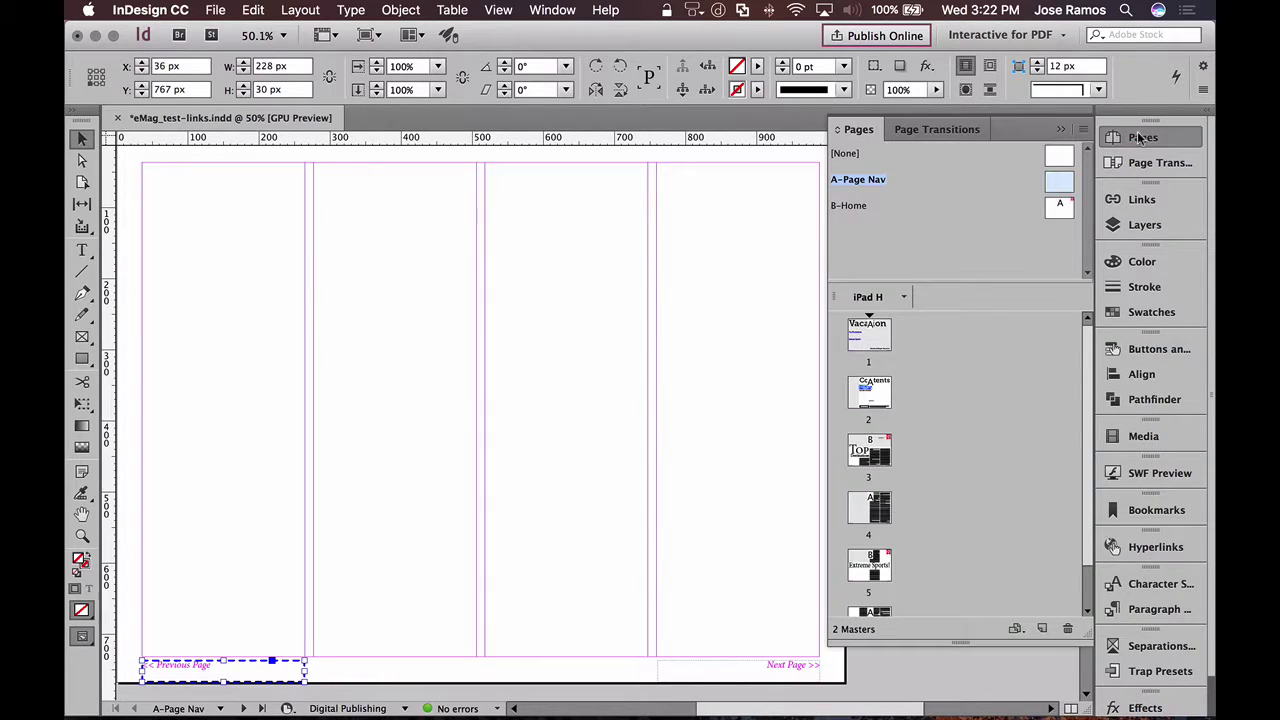
double_click(849, 206)
scroll(736, 389, "right", 6)
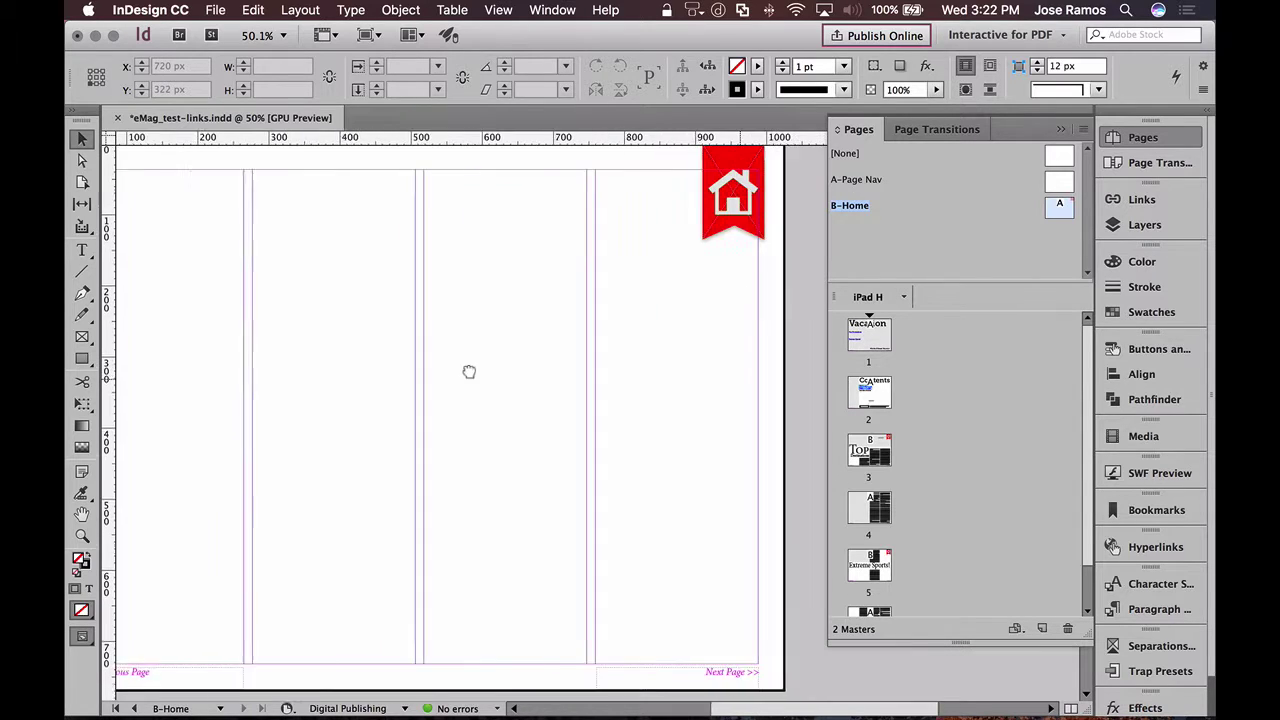
left_click_drag(668, 230, 687, 309)
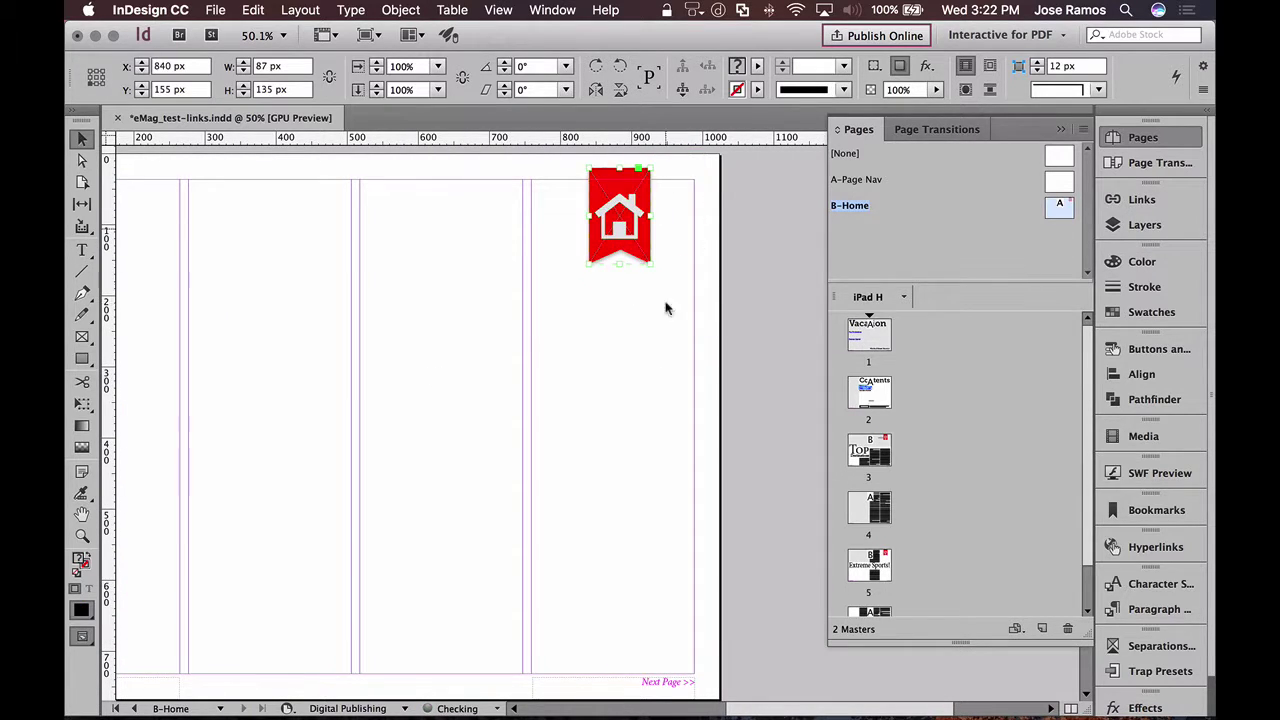
key("super+z")
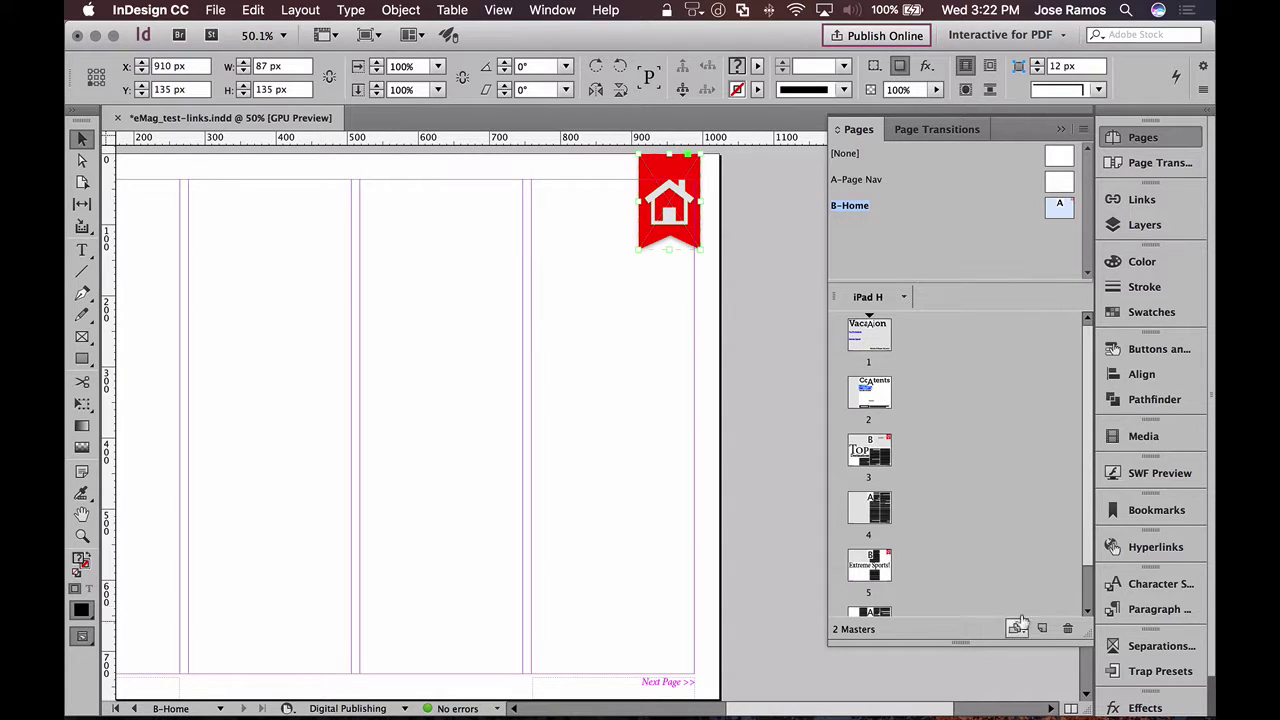
left_click(1138, 352)
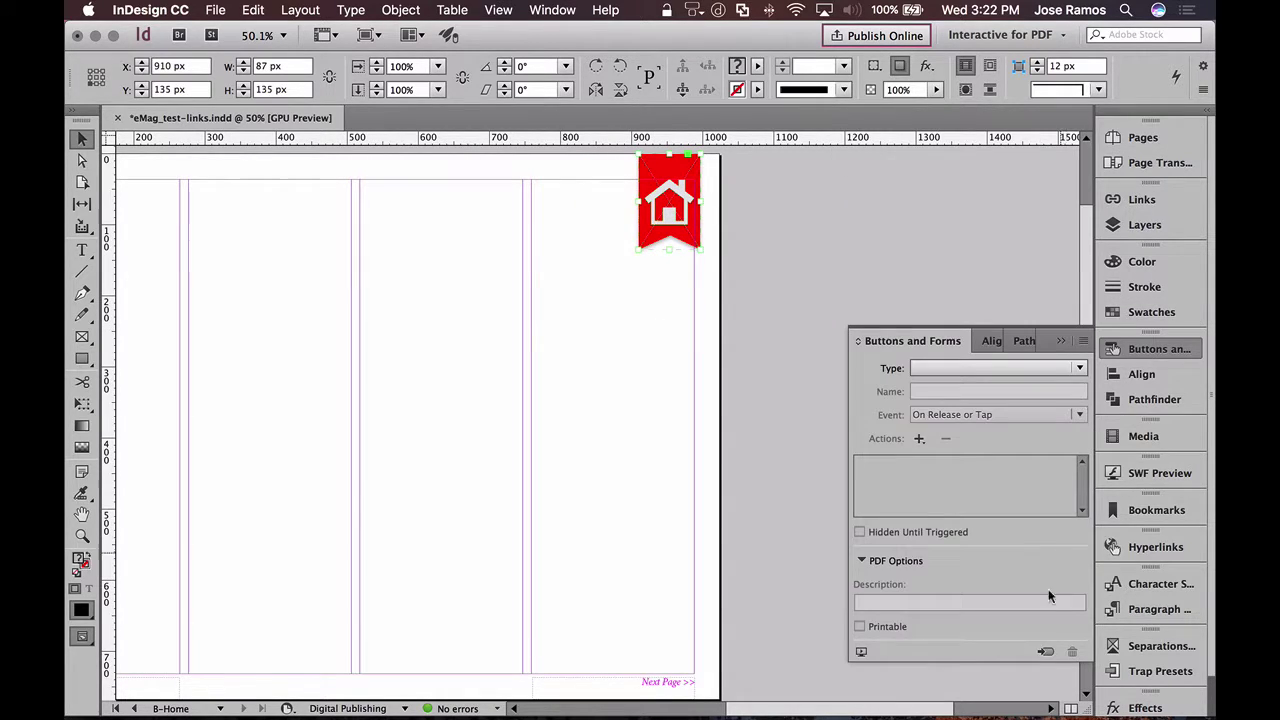
left_click(1040, 647)
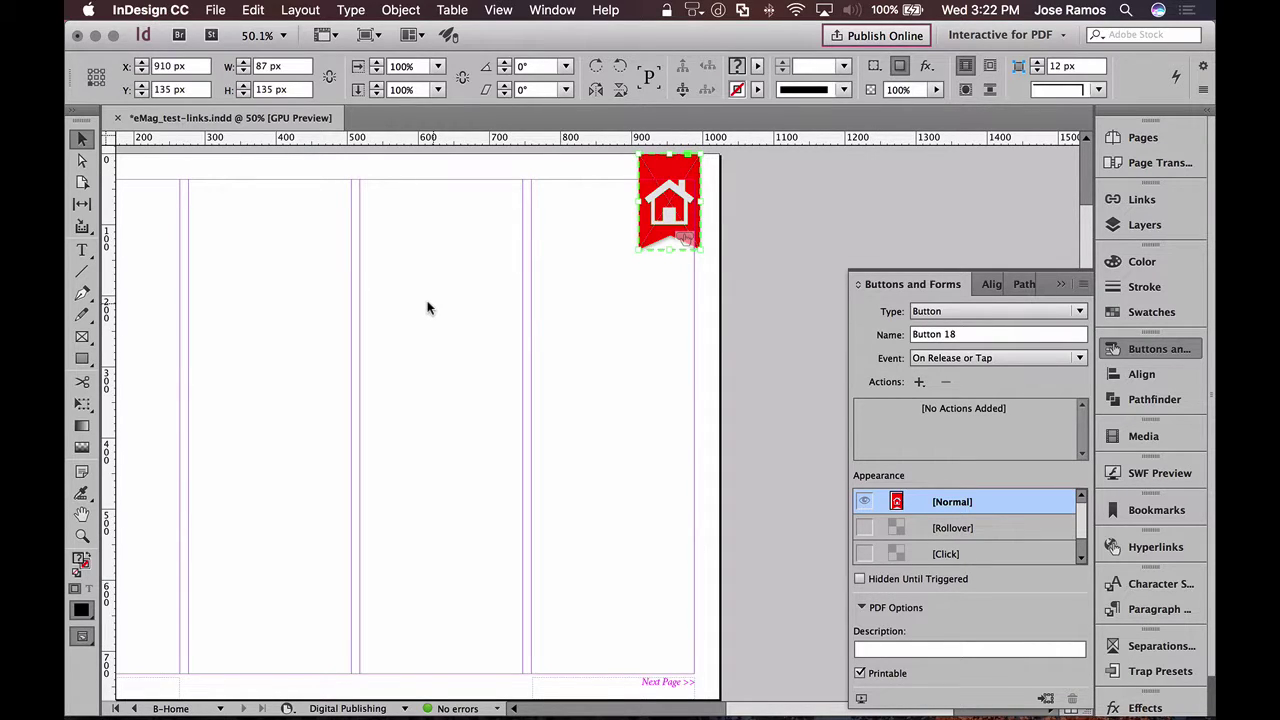
Create a bookmark for the Contents page (page 2) and name it "Contents / Home".
left_click(1143, 137)
double_click(889, 394)
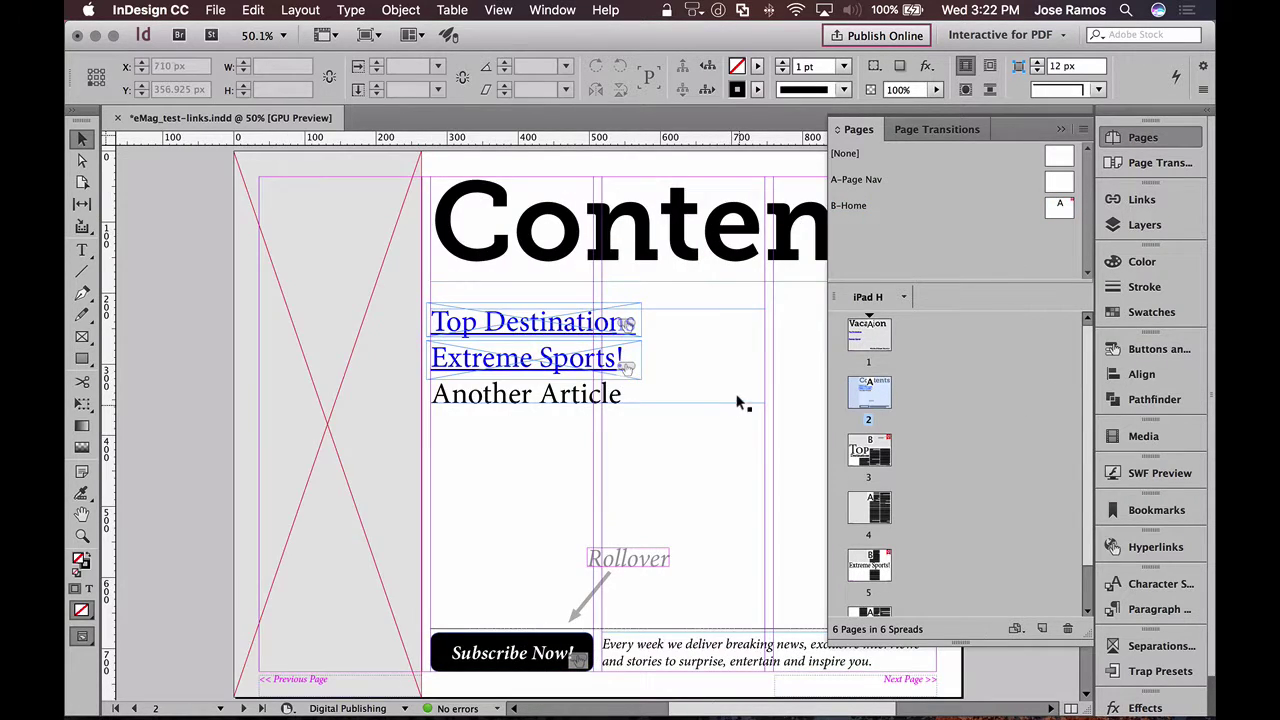
double_click(862, 336)
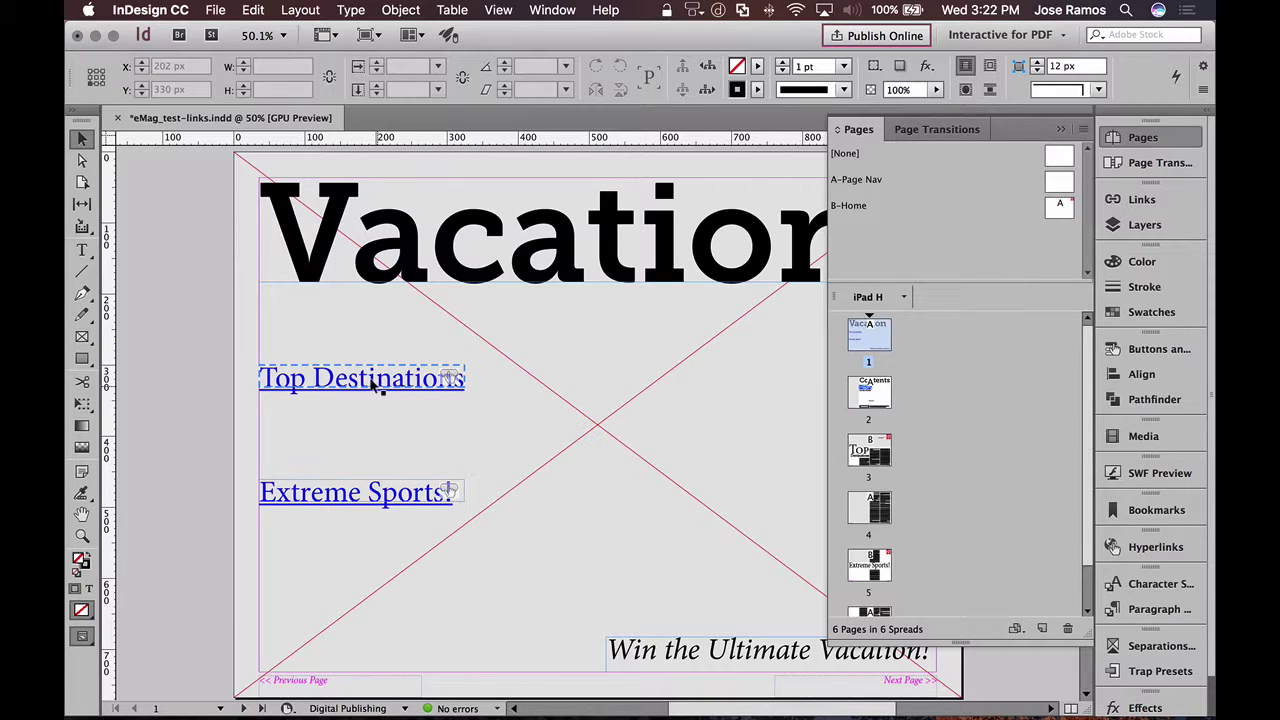
double_click(869, 393)
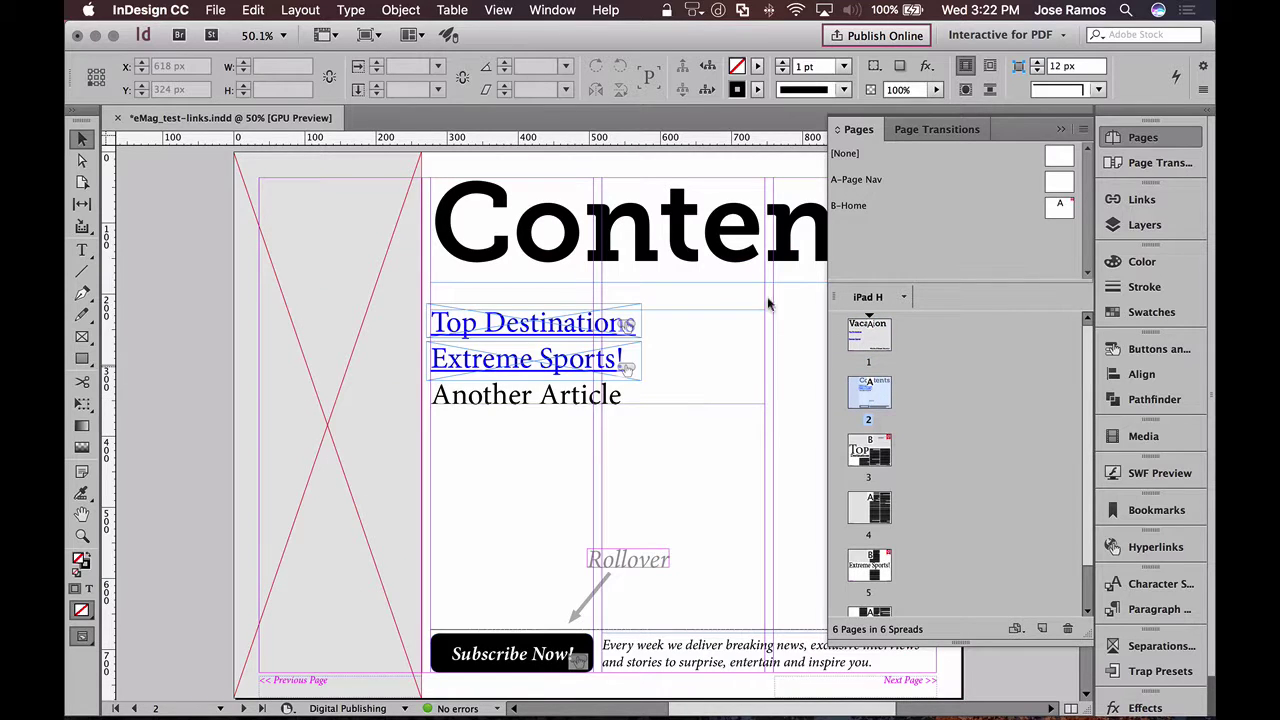
left_click(1140, 511)
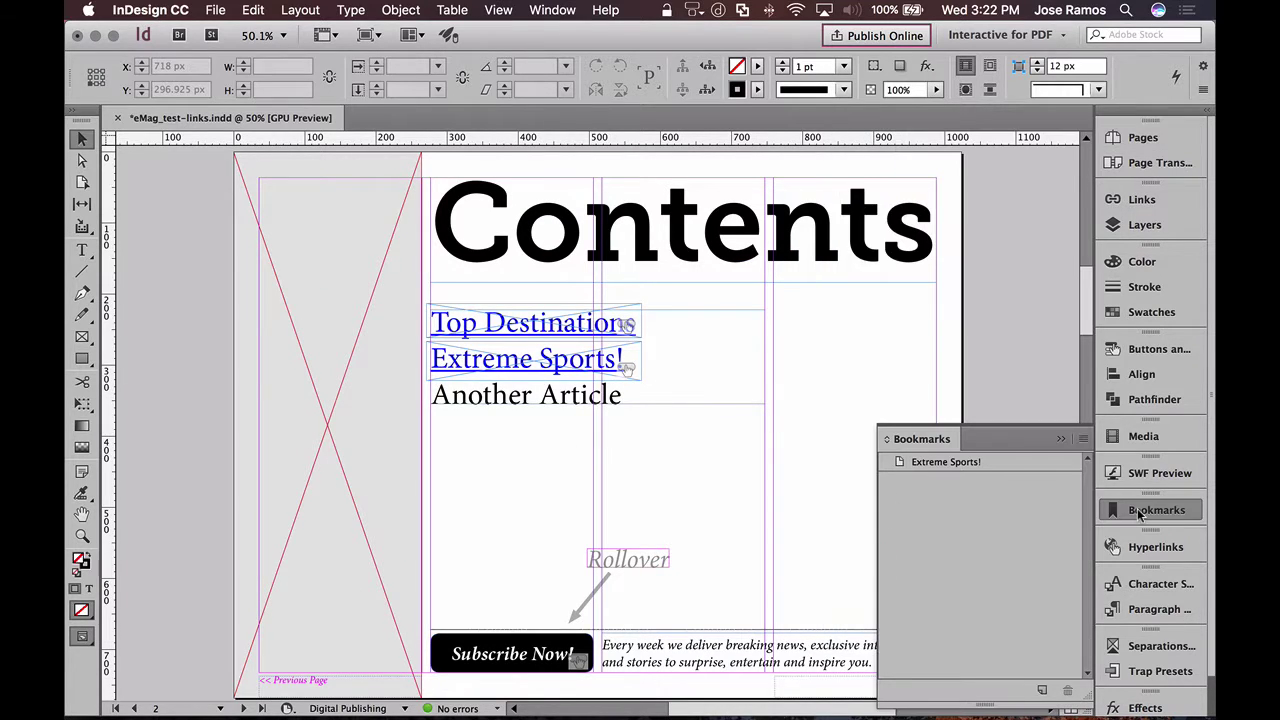
left_click(1042, 690)
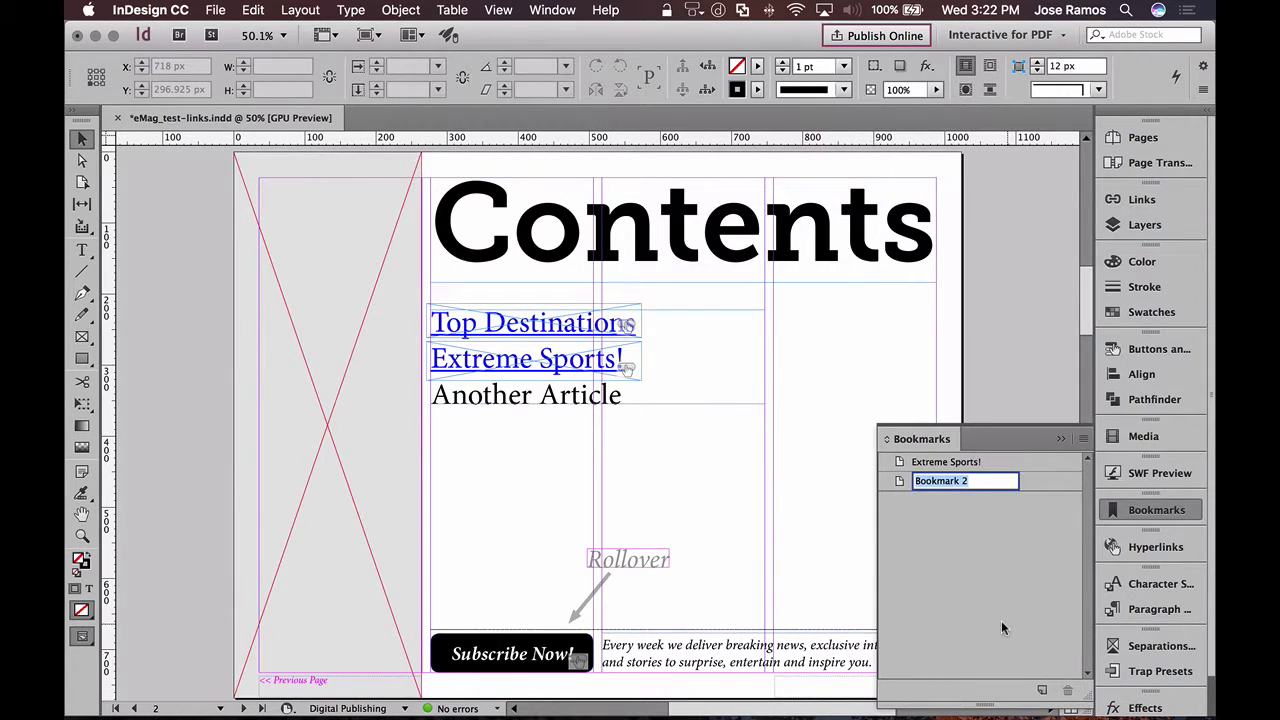
type("Contents")
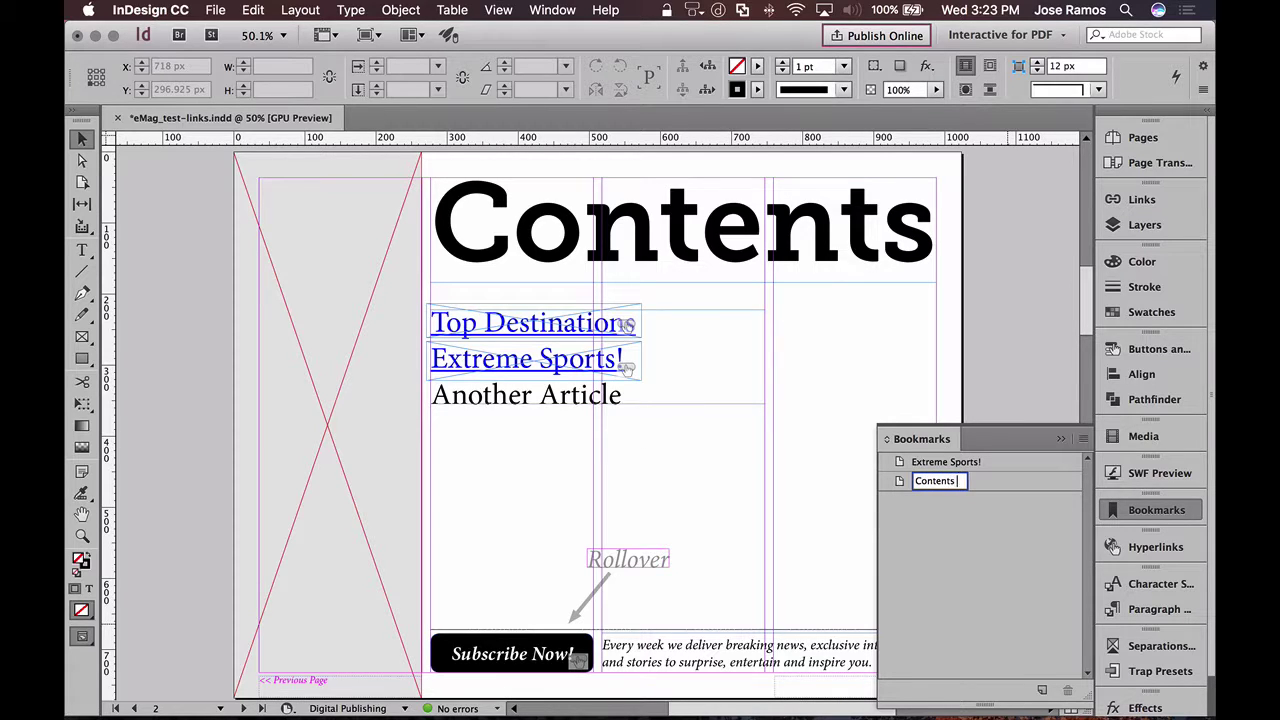
type(" / Home")
key("Return")
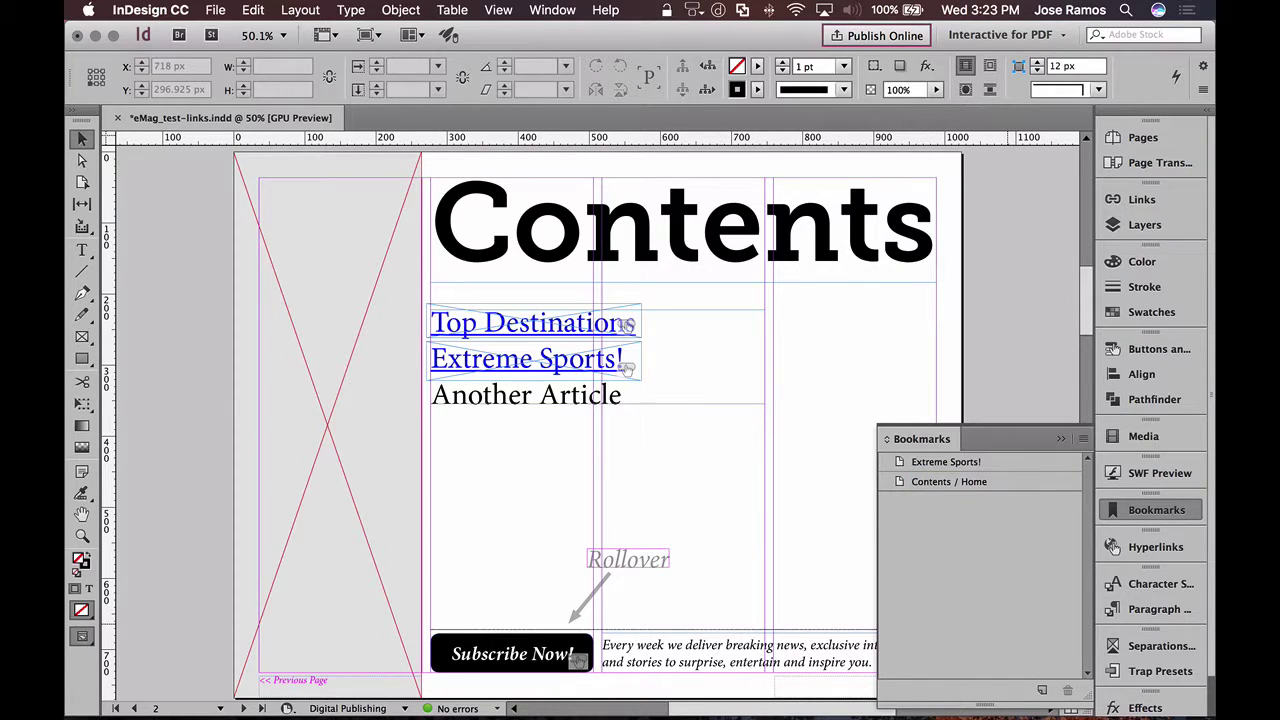
Move the Contents / Home bookmark above the Extreme Sports! bookmark in the list.
left_click(991, 481)
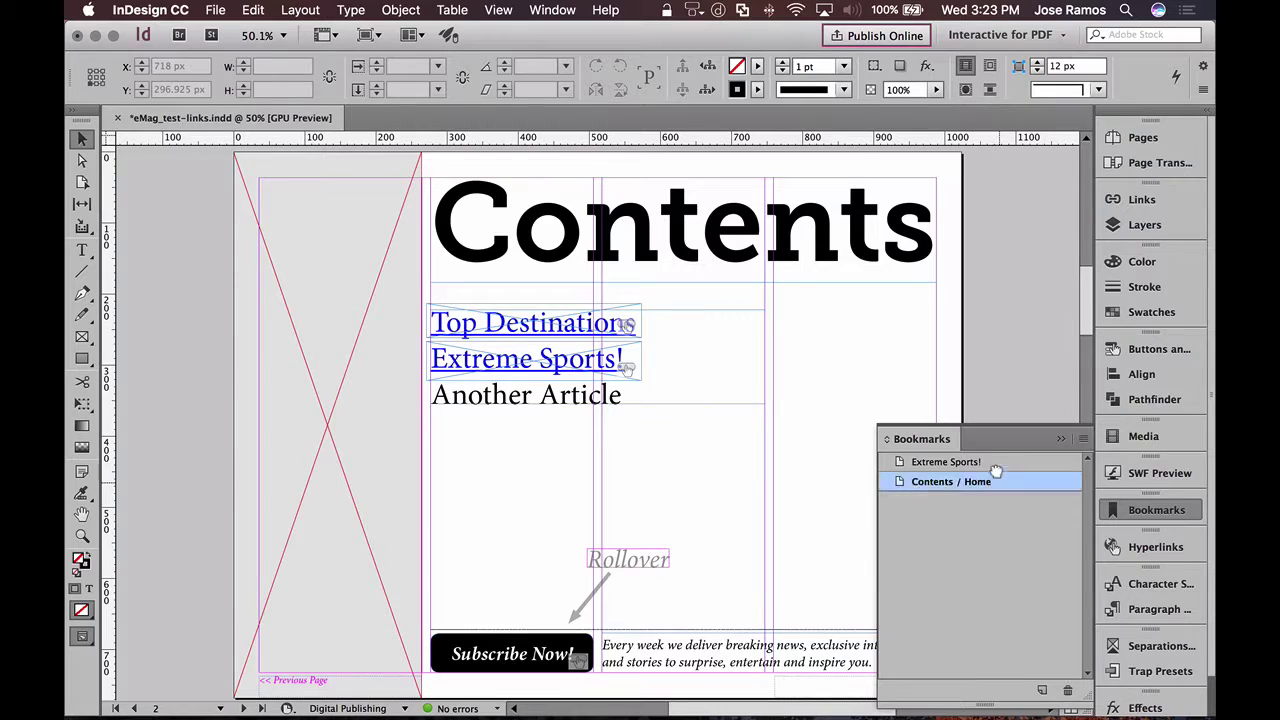
left_click_drag(995, 453, 990, 450)
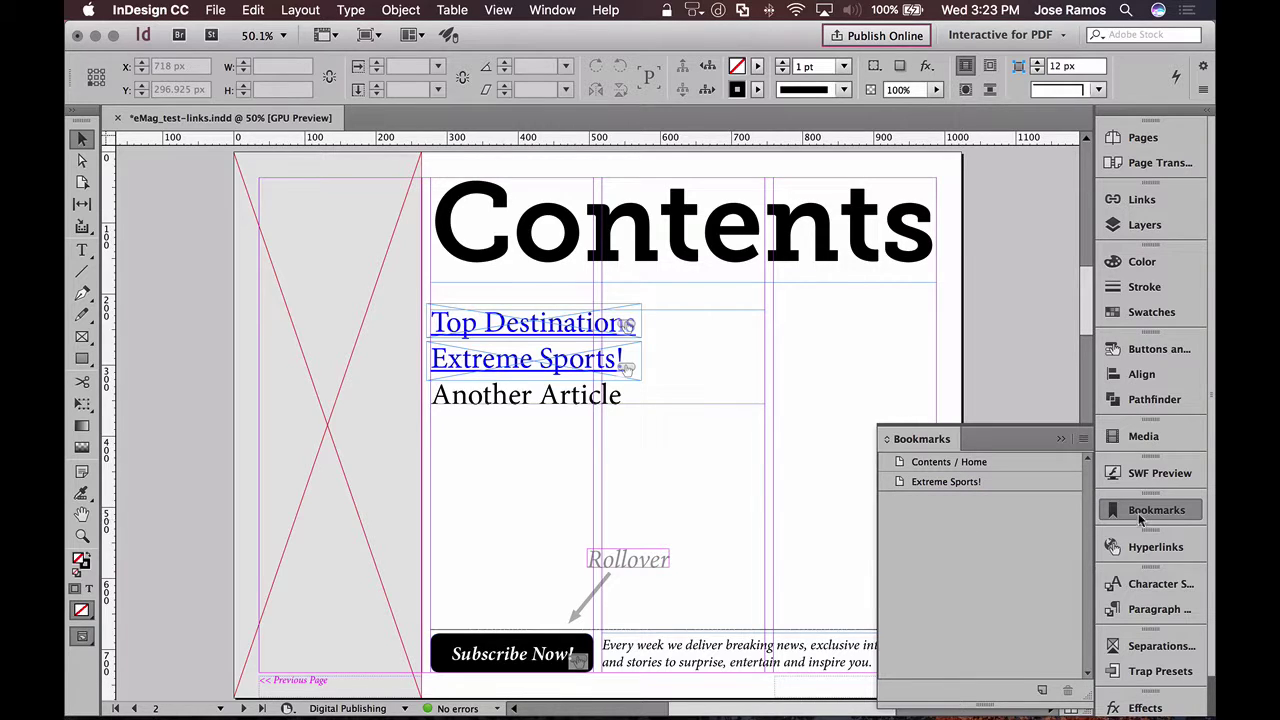
left_click(1143, 518)
Add a Go To Destination action to the home icon button on the B-Home master, targeting the Contents / Home bookmark.
left_click(1159, 139)
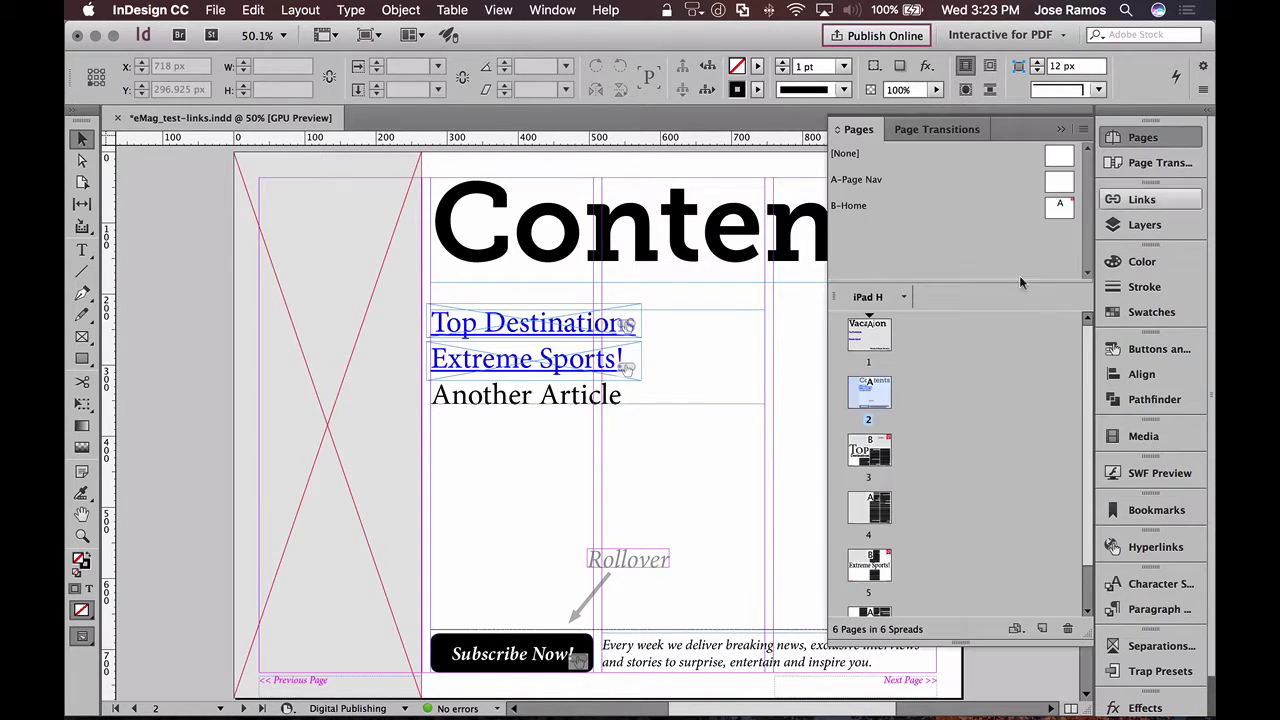
double_click(853, 181)
double_click(849, 205)
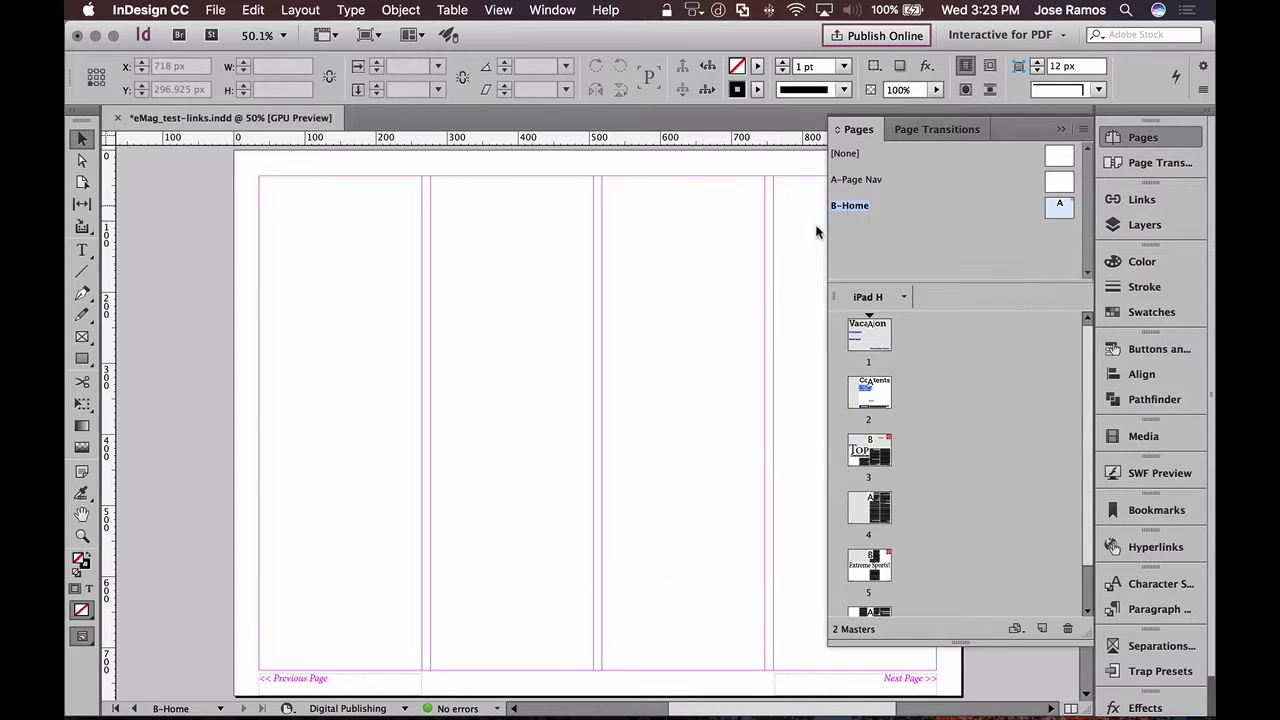
left_click_drag(461, 309, 232, 309)
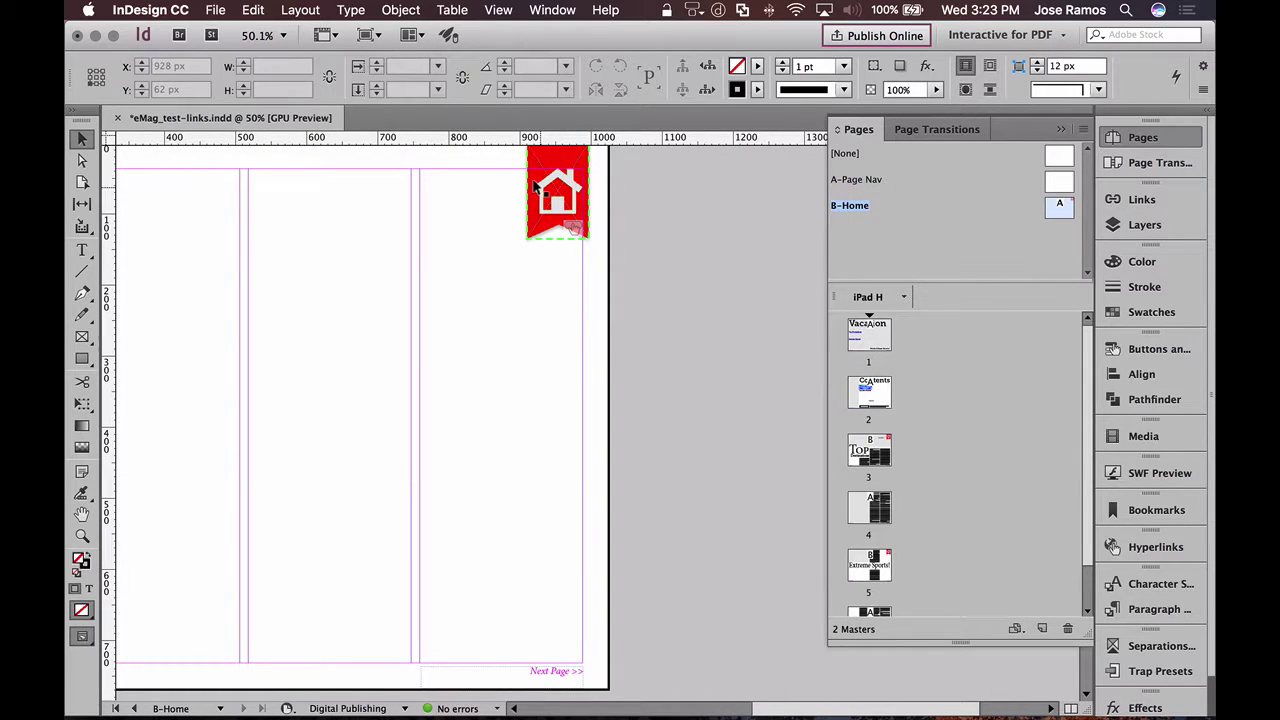
left_click(541, 191)
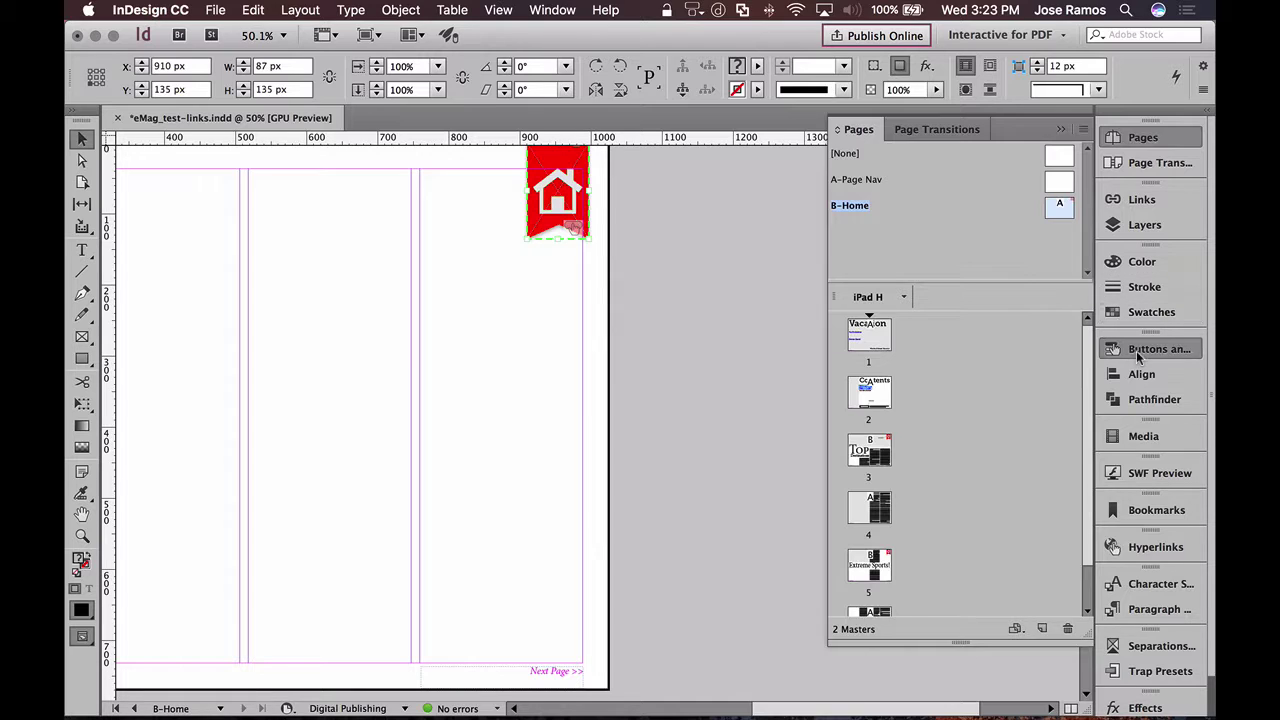
left_click(1137, 350)
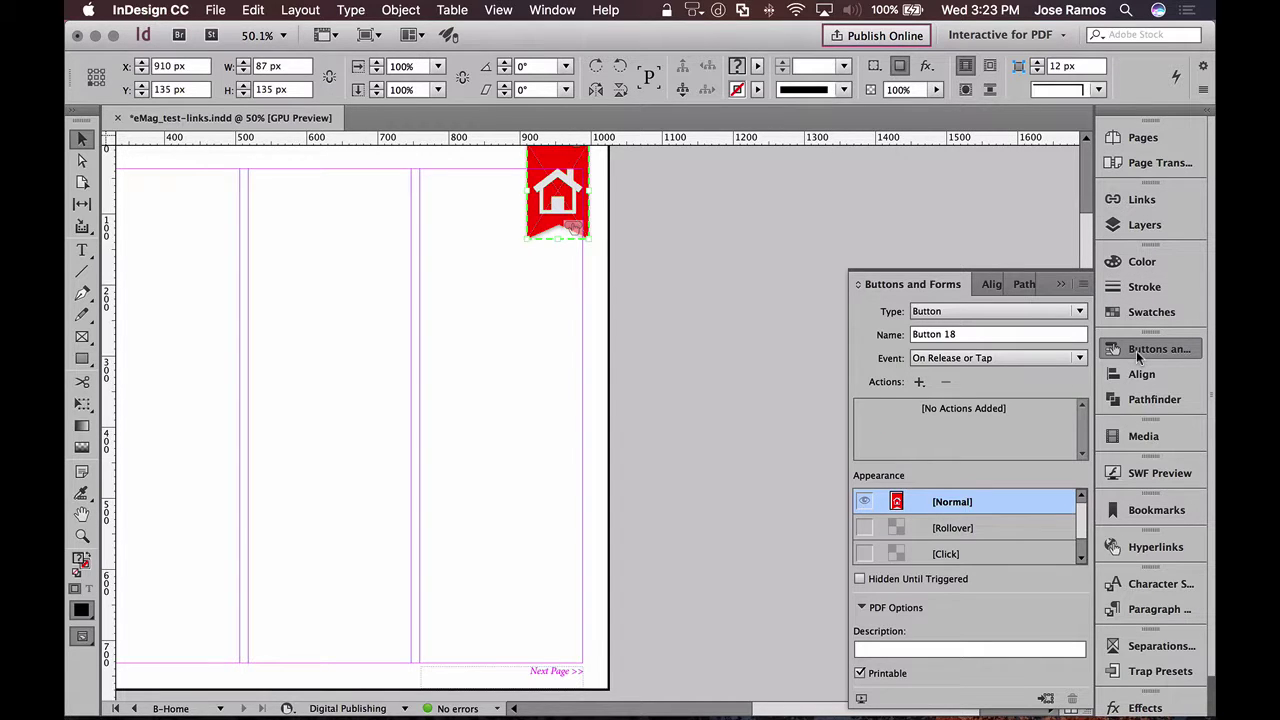
left_click(919, 381)
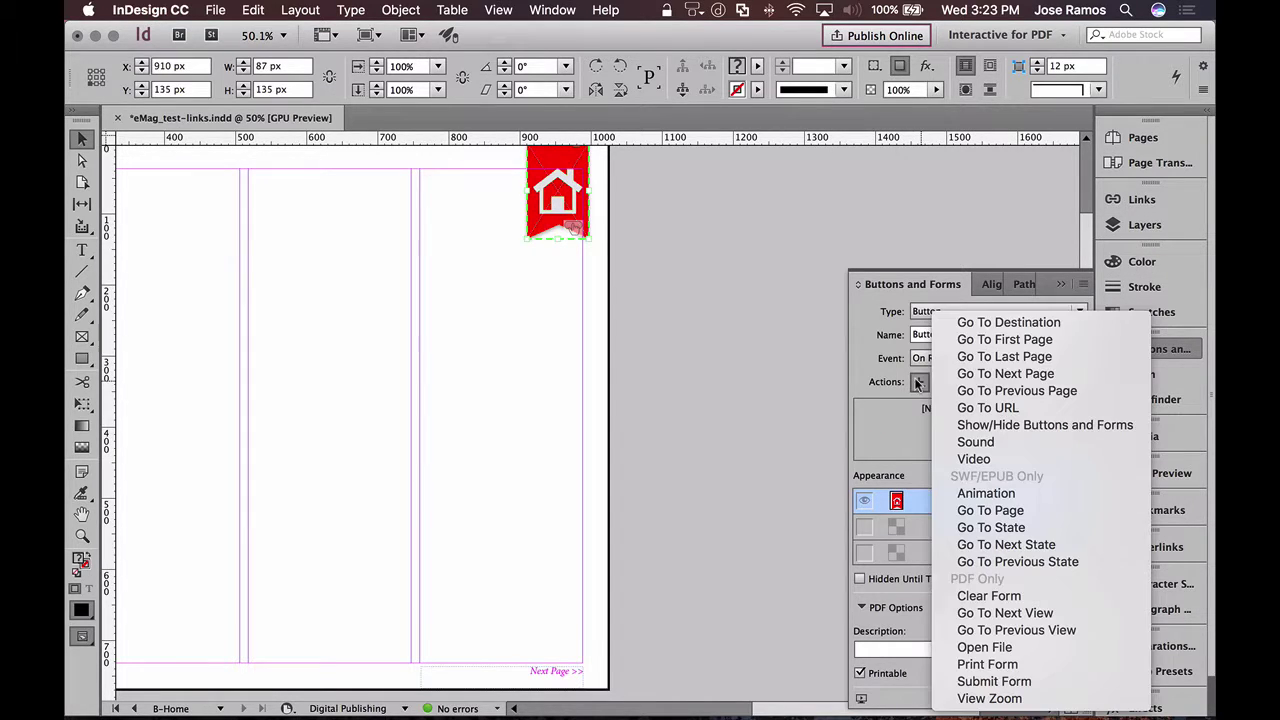
left_click(991, 324)
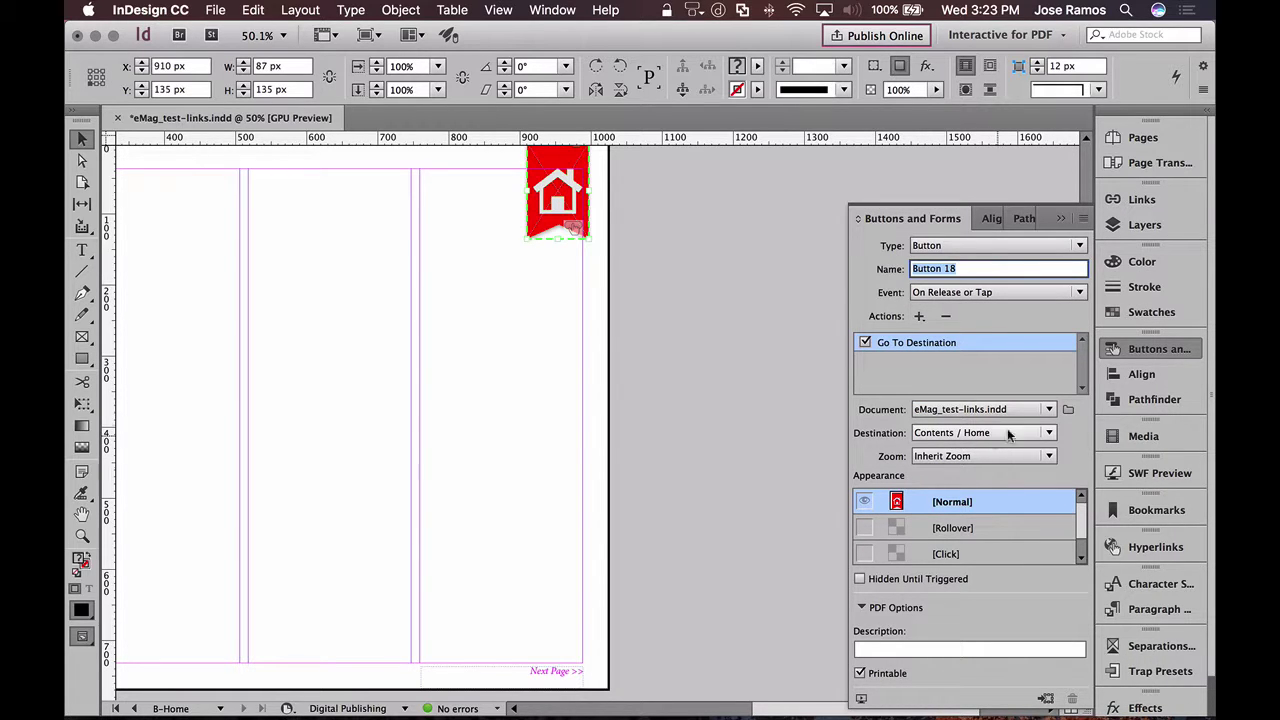
left_click(1143, 352)
left_click(715, 378)
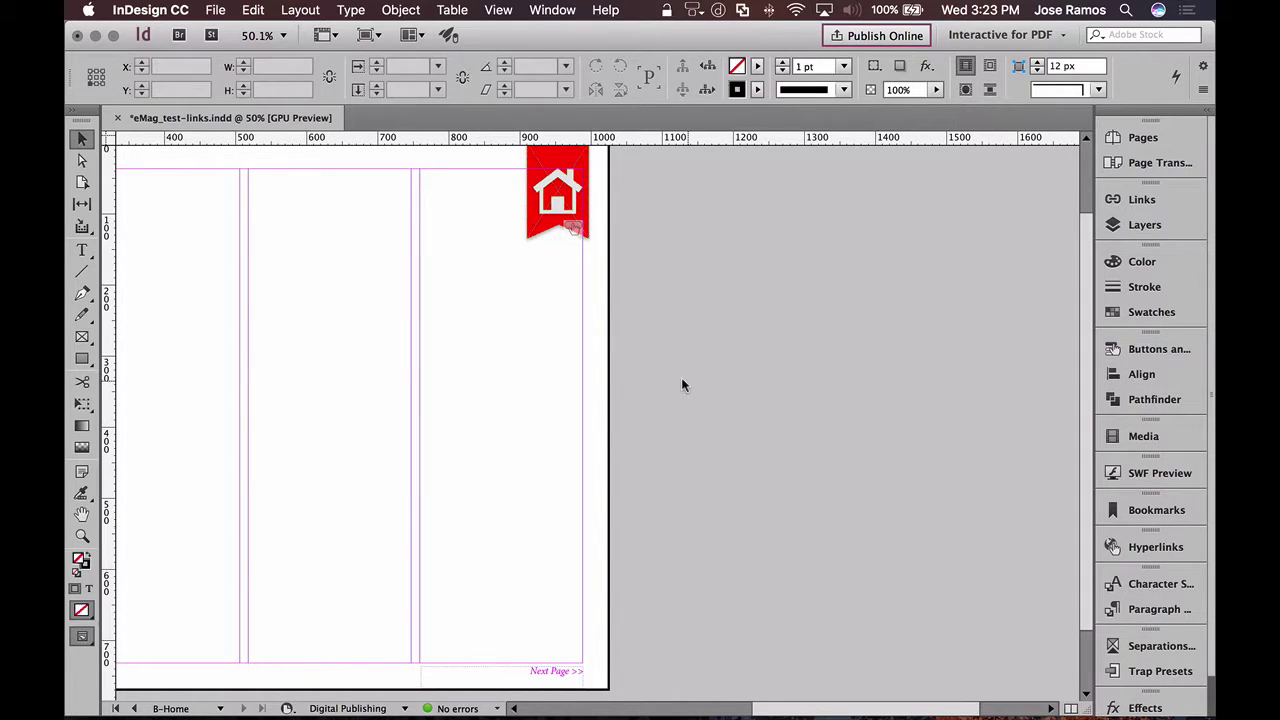
Override all master page items on page 1 and delete its Previous Page button.
left_click(1141, 137)
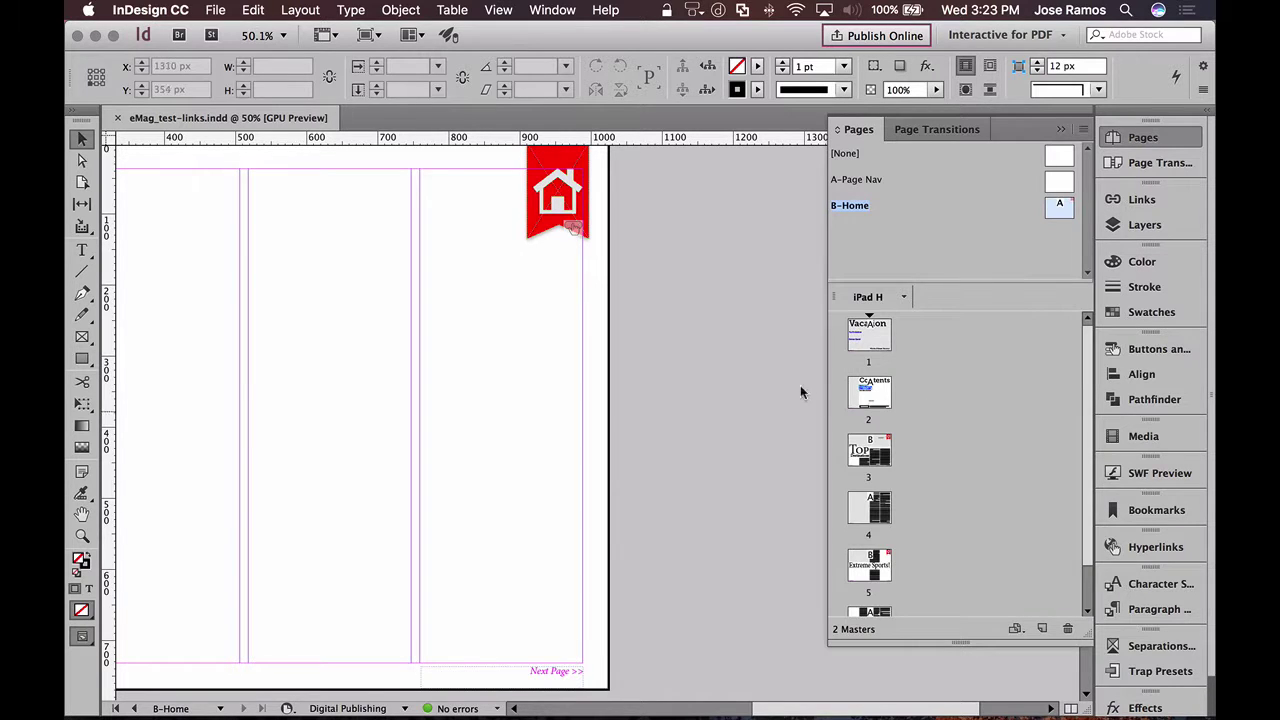
double_click(869, 333)
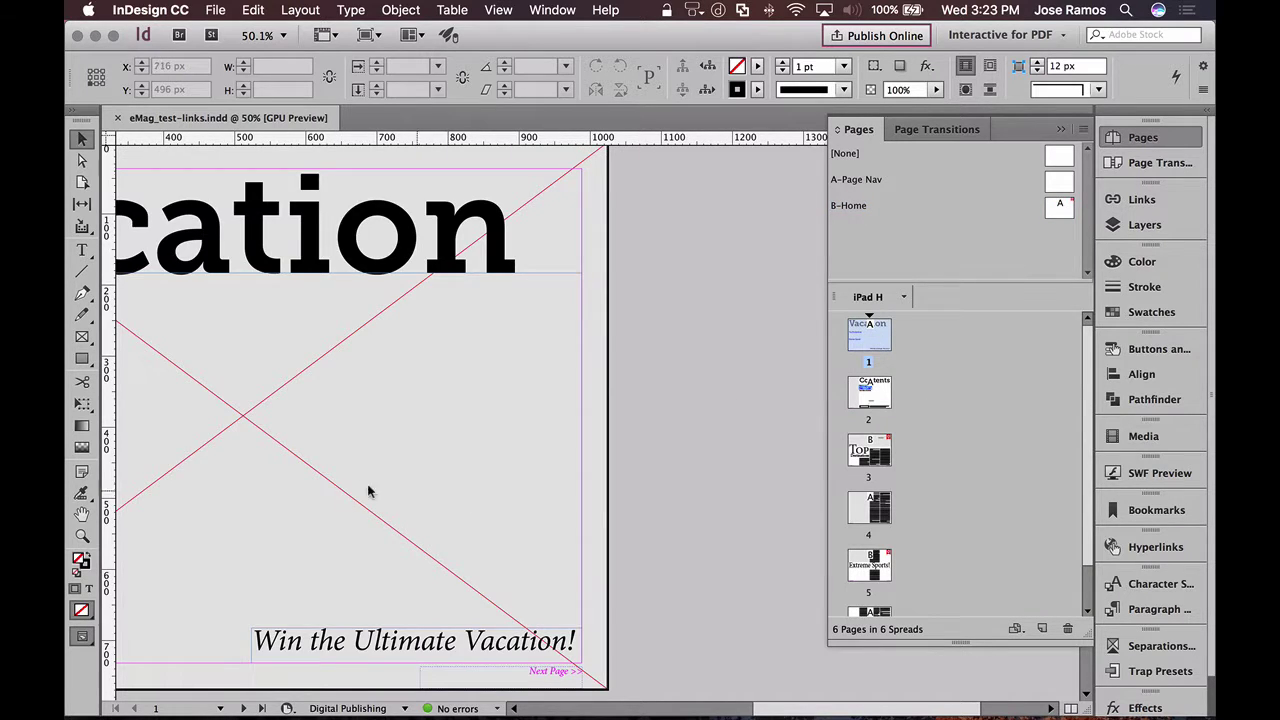
left_click_drag(481, 476, 626, 491)
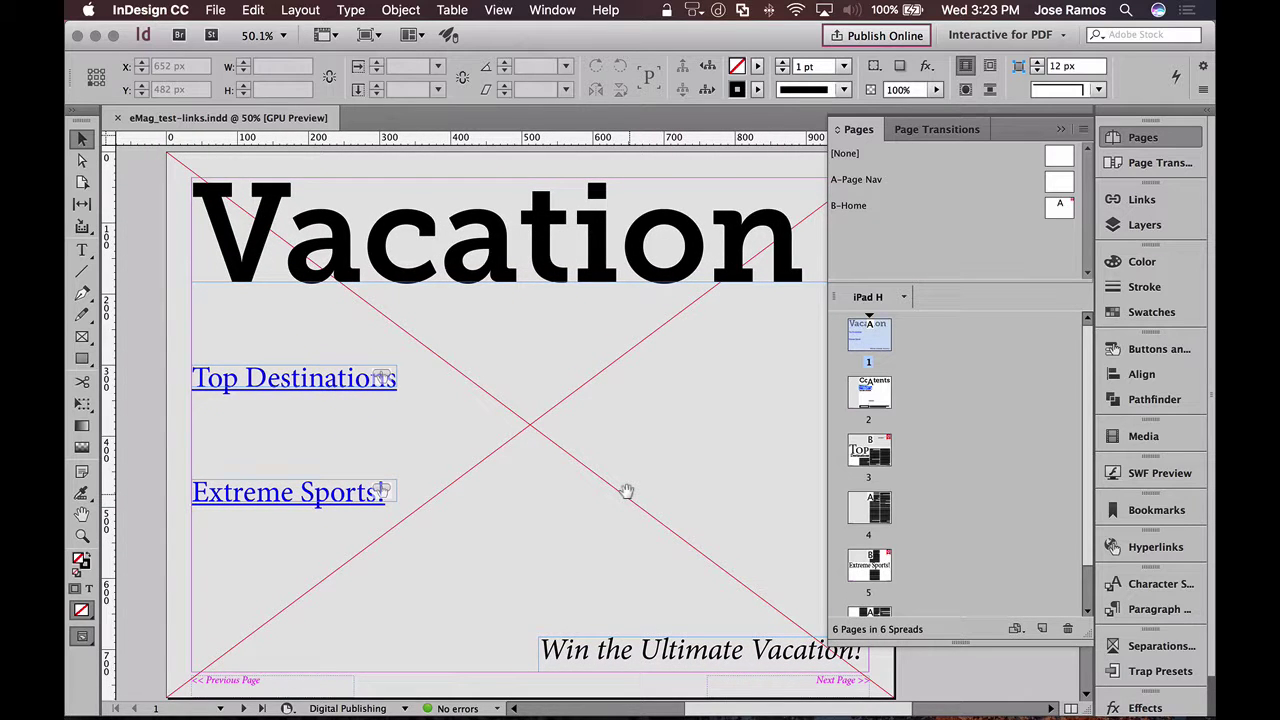
left_click(1141, 137)
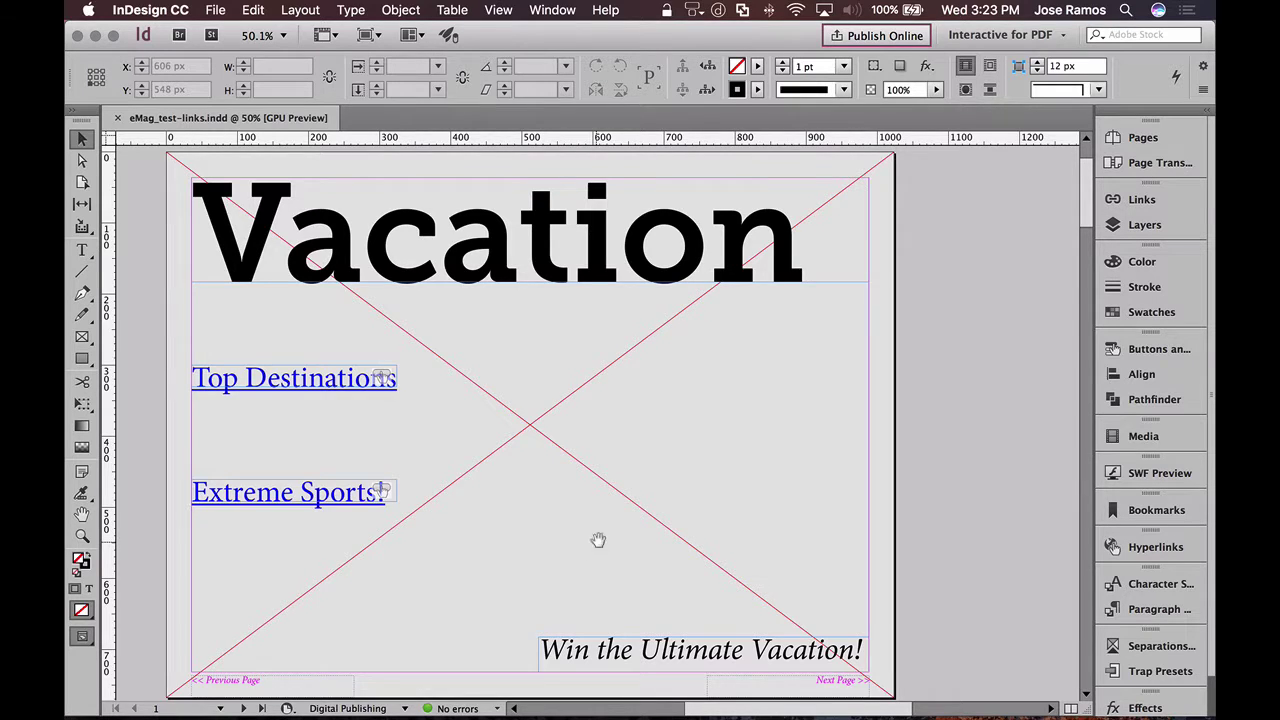
left_click_drag(598, 540, 636, 543)
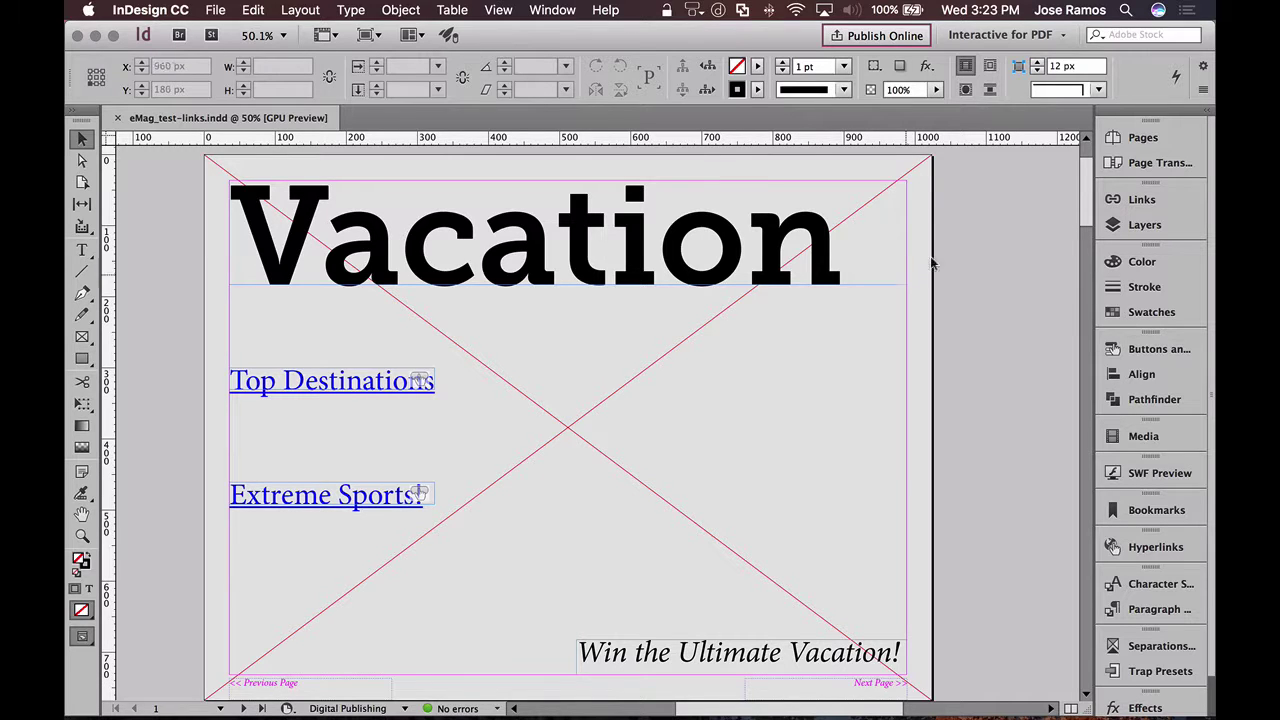
left_click(1135, 138)
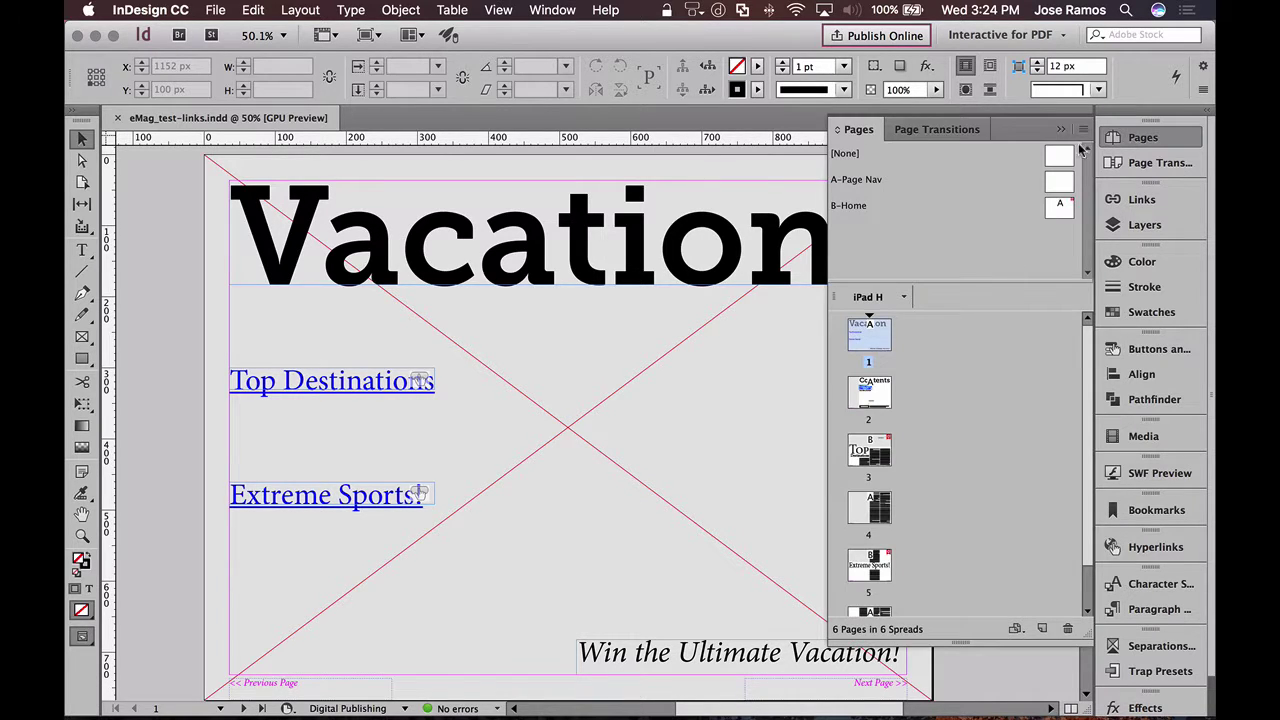
left_click(1082, 130)
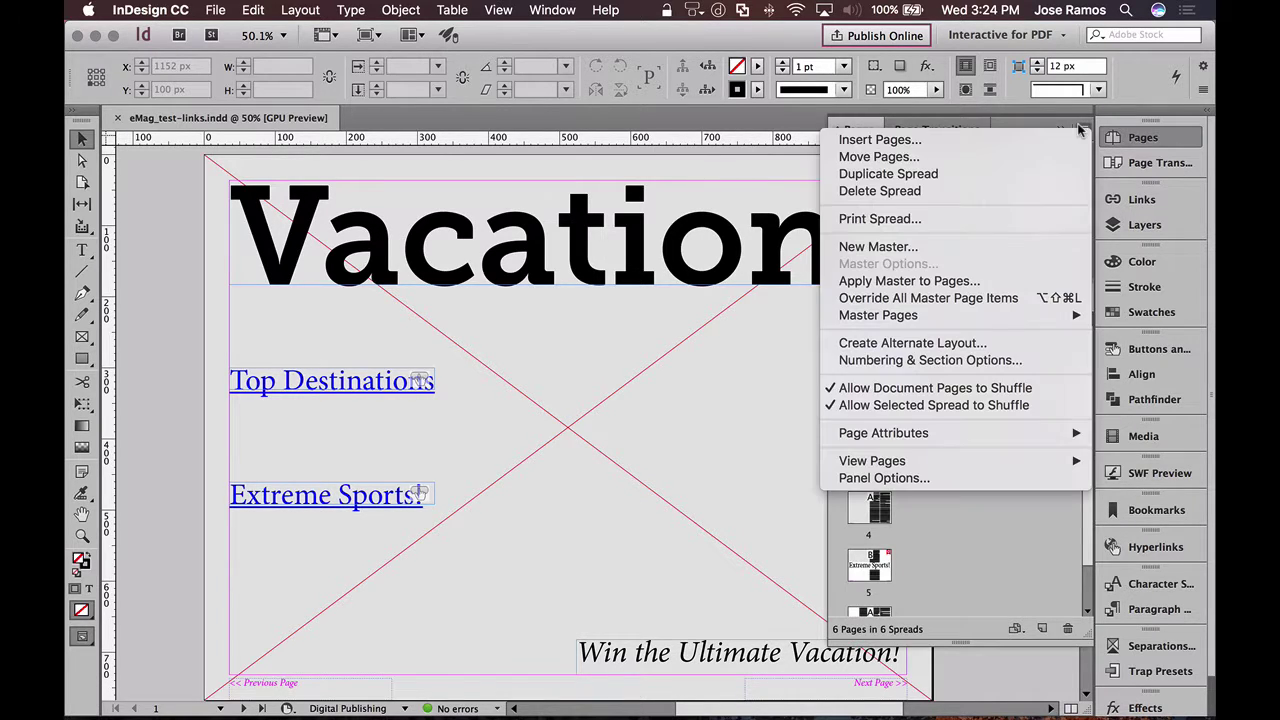
left_click(953, 298)
left_click(244, 684)
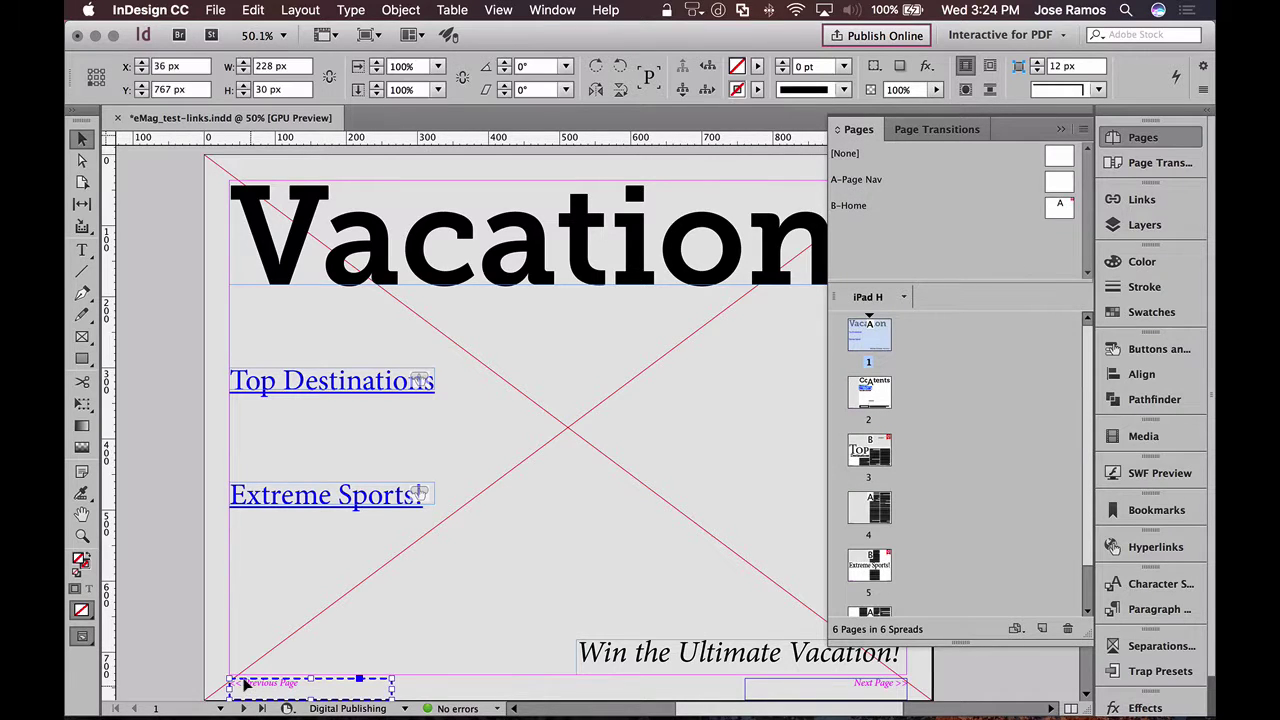
key("Delete")
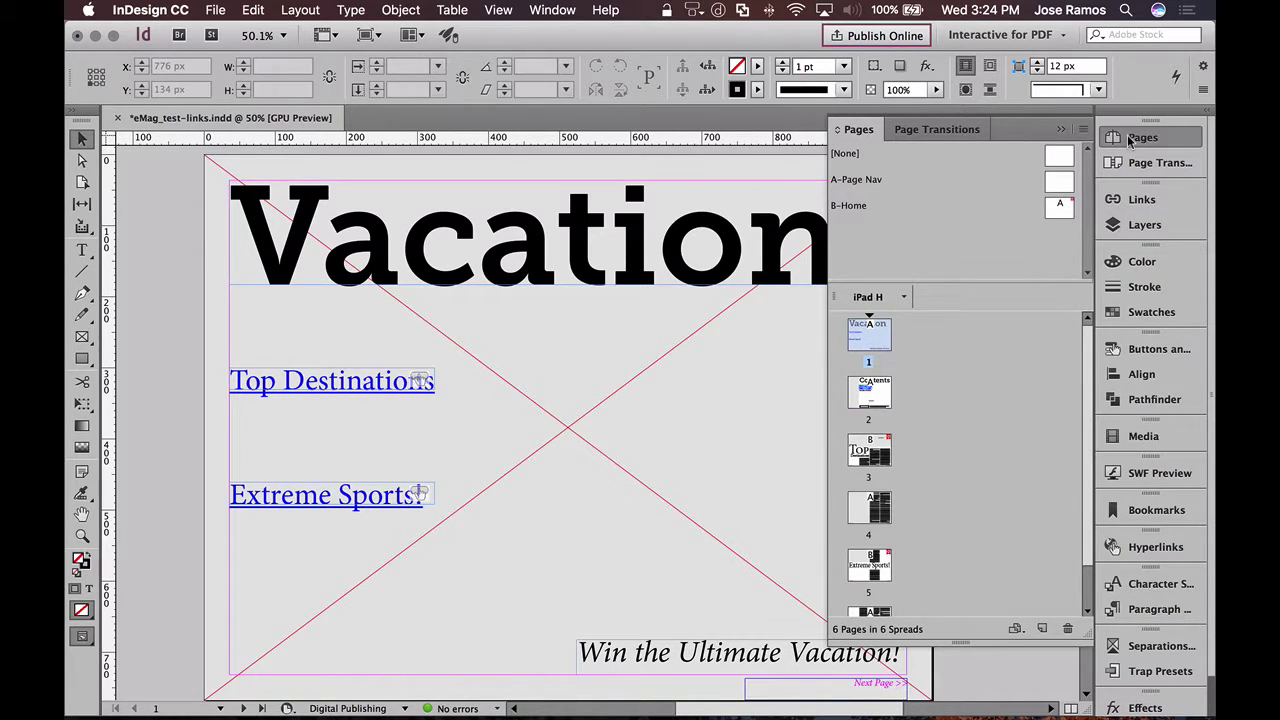
Override the Next Page button from the master on page 6, the last page, and delete it.
double_click(866, 354)
double_click(866, 395)
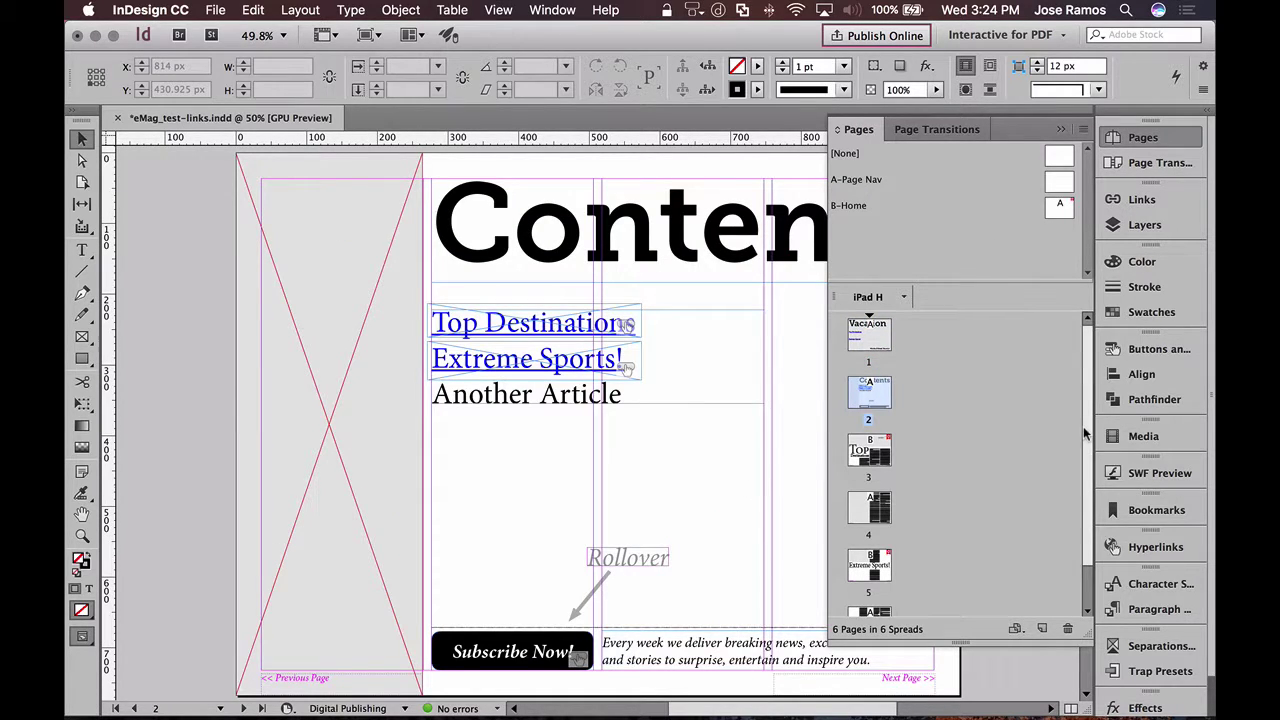
scroll(1083, 426, "down", 2)
double_click(869, 575)
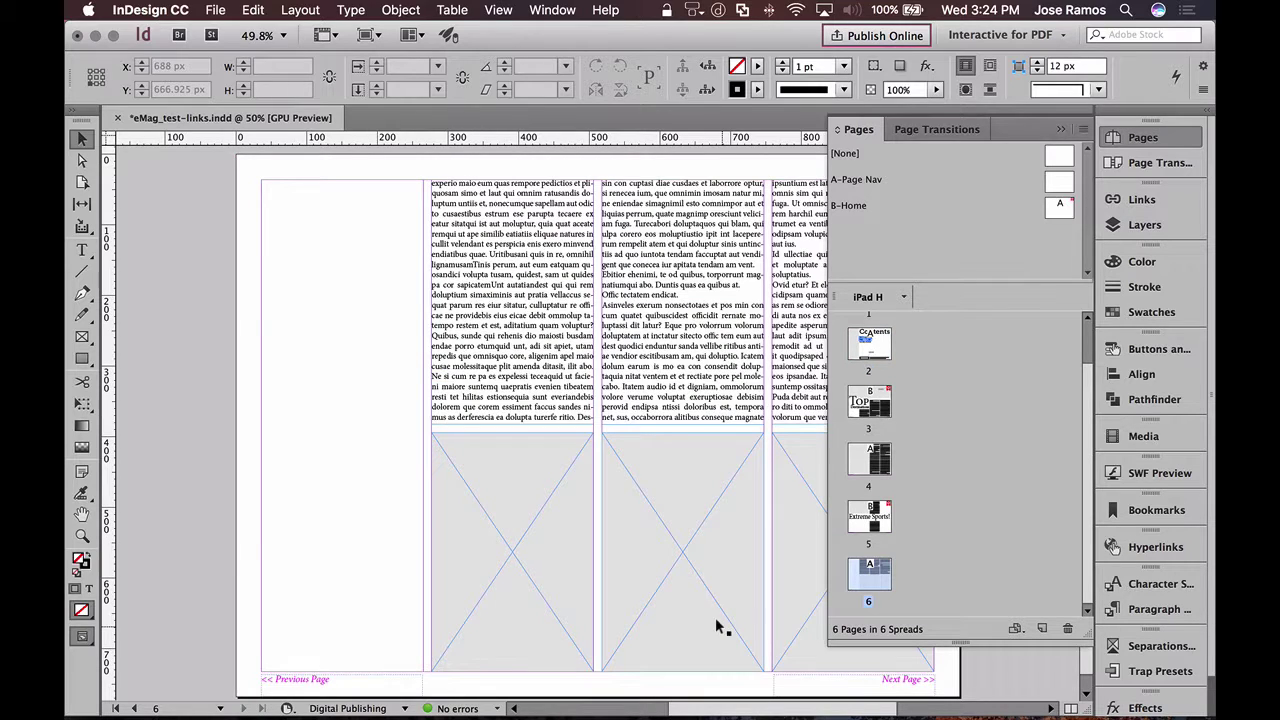
scroll(732, 595, "right", 3)
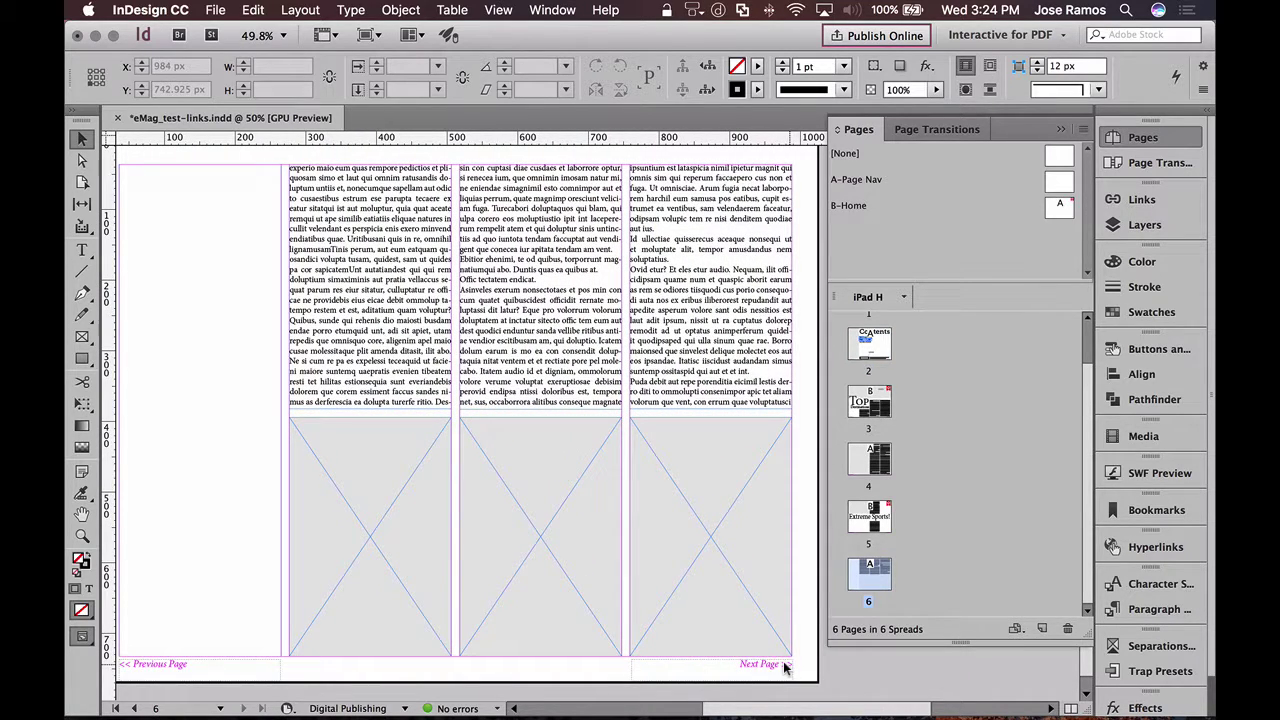
left_click(768, 663, "shift+super")
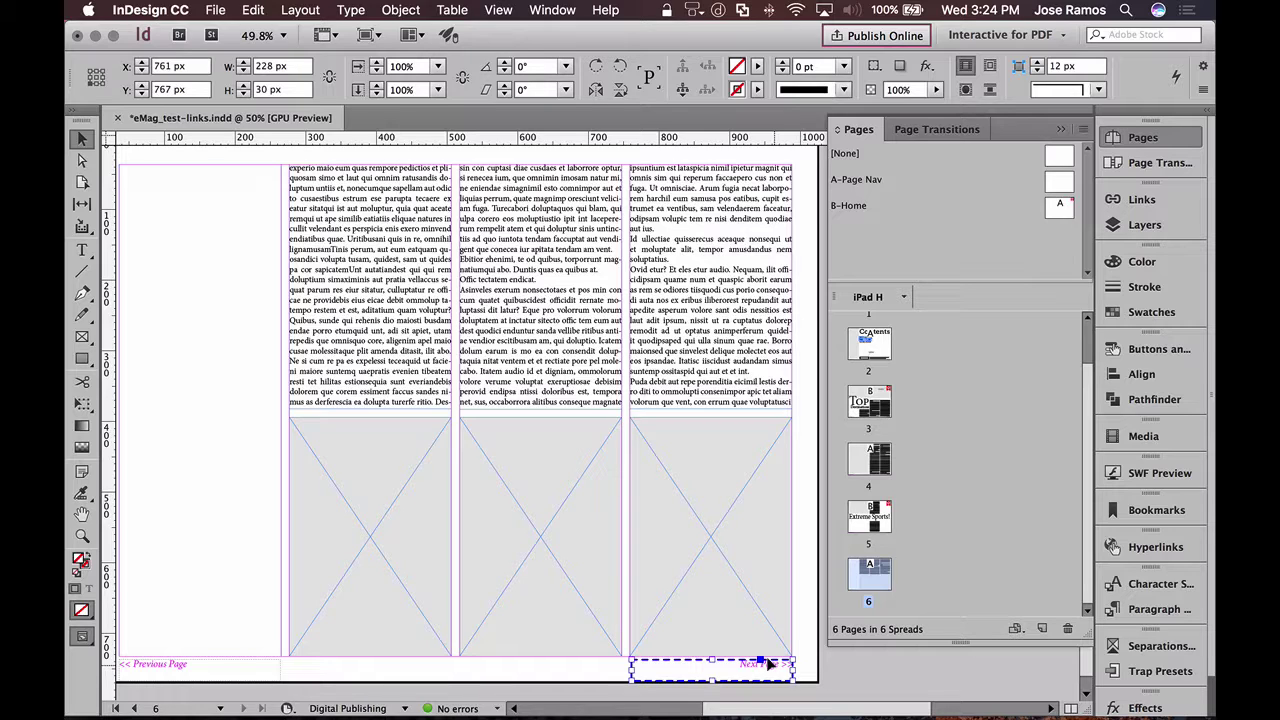
key("Delete")
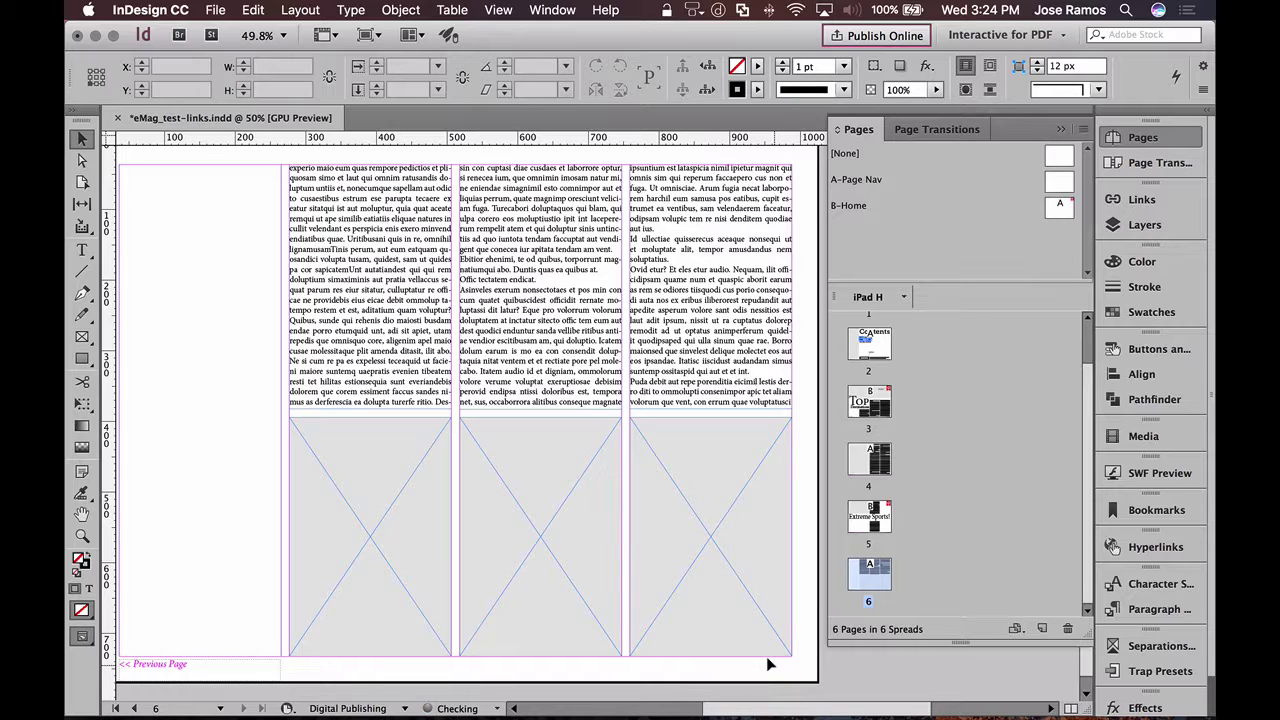
Examine the navigation and home buttons on pages 2, 3 and 5, and return to the Contents page.
double_click(862, 355)
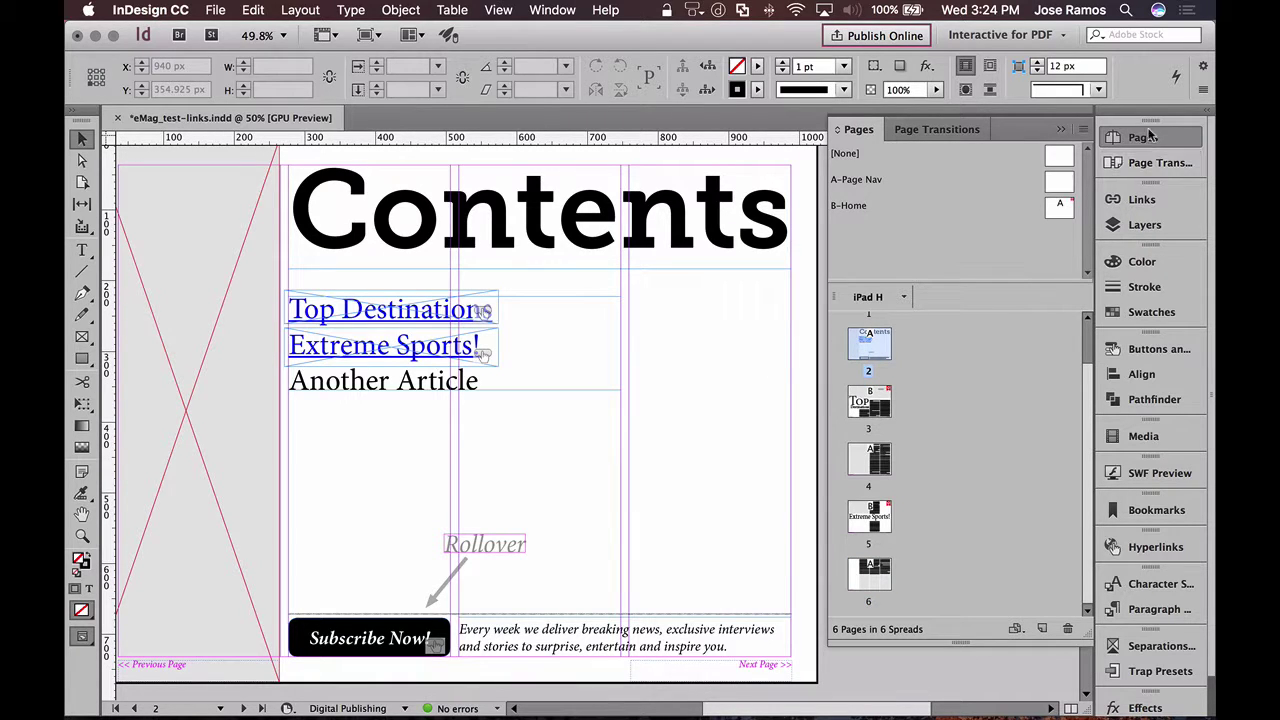
double_click(855, 410)
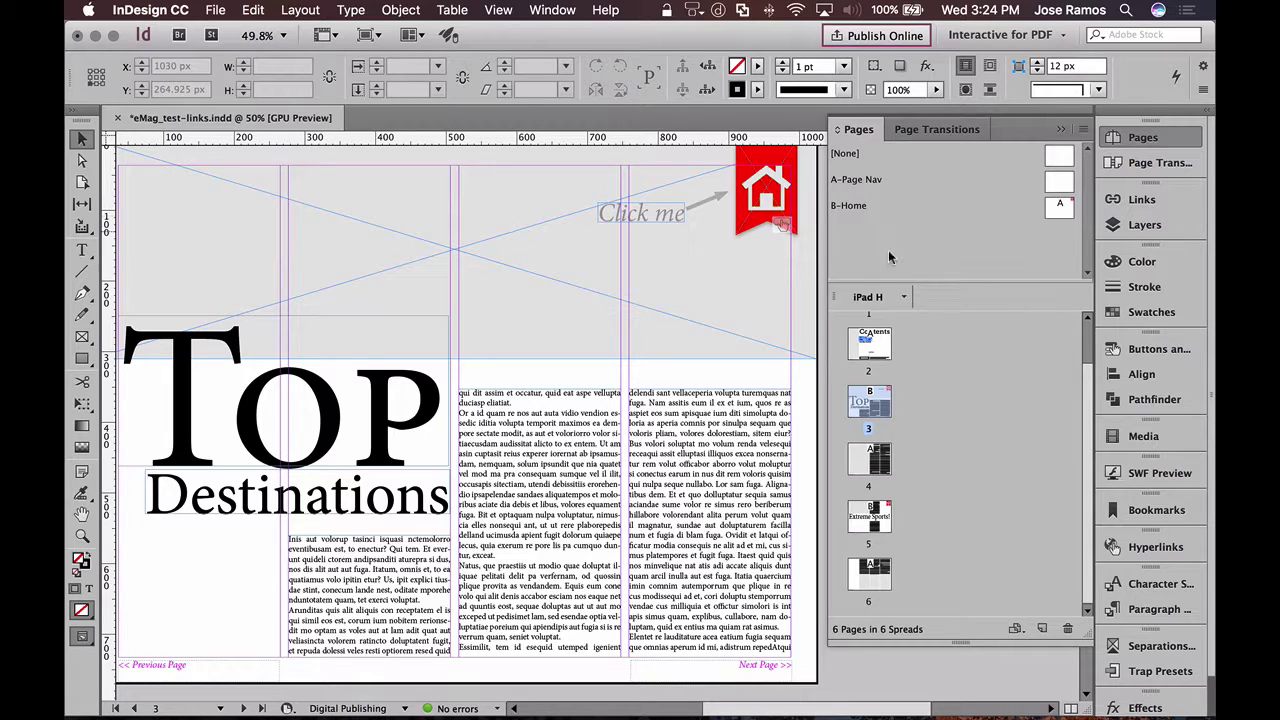
double_click(862, 514)
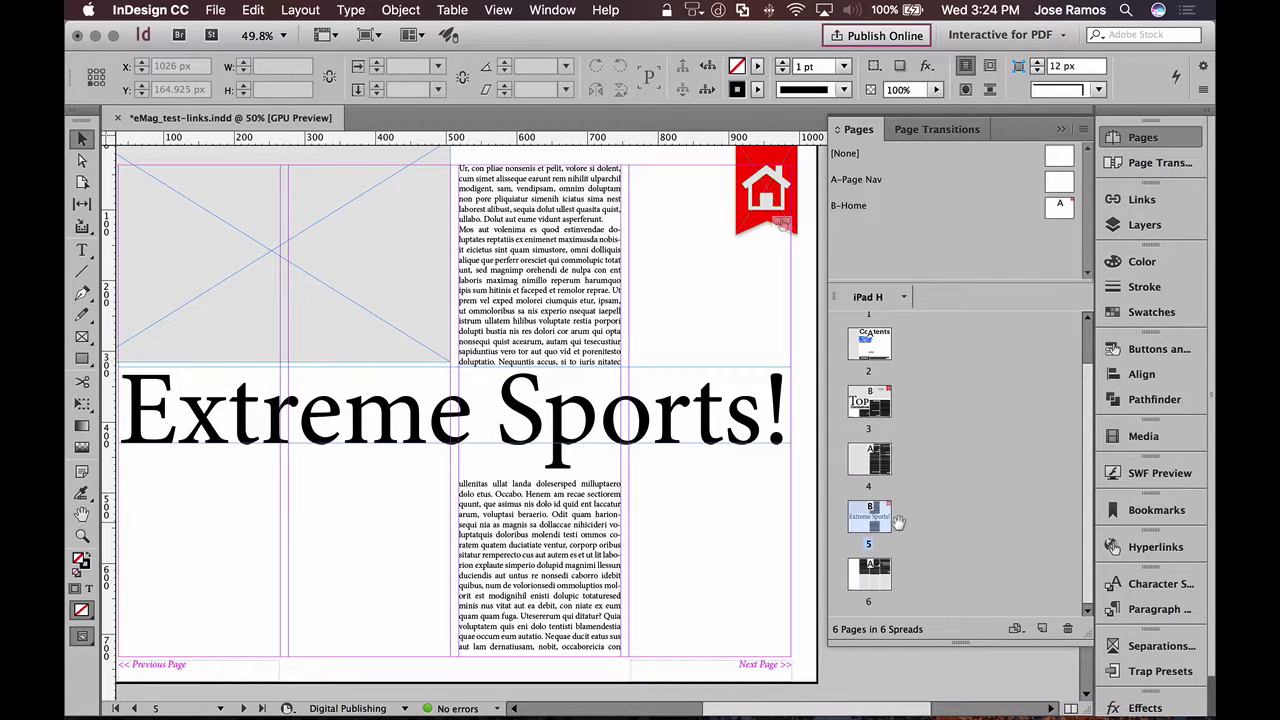
double_click(871, 344)
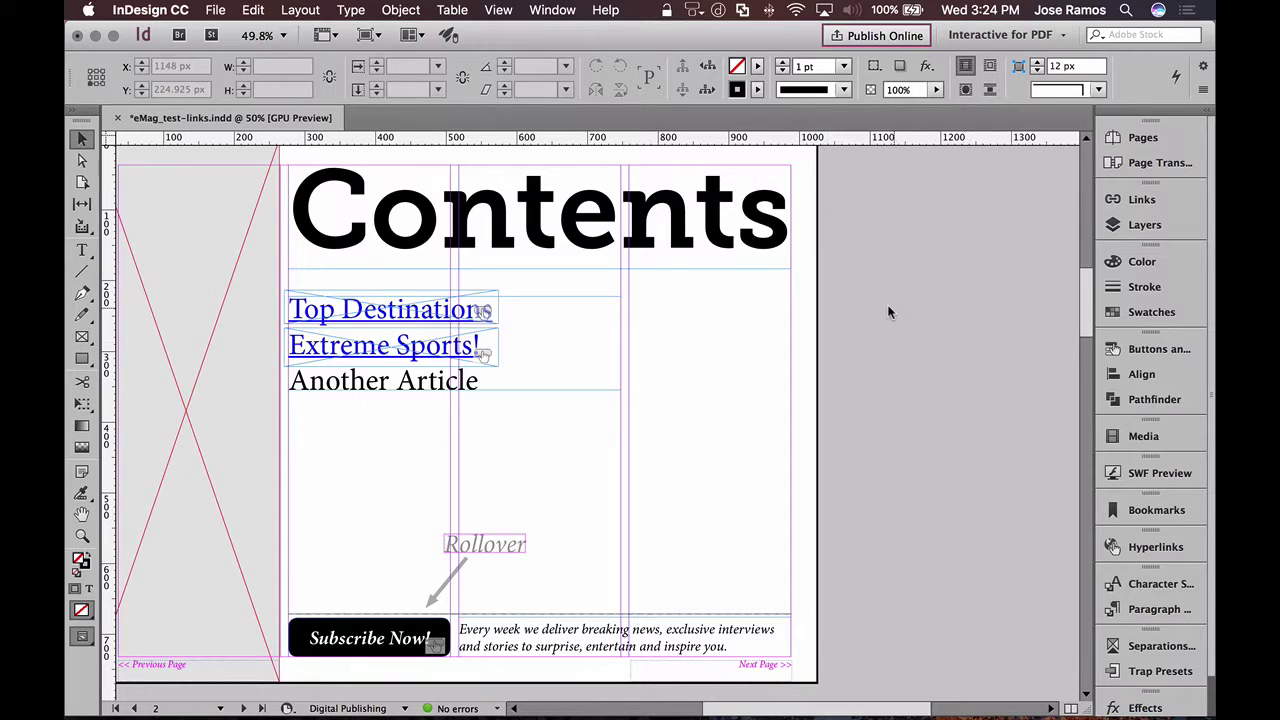
left_click_drag(543, 451, 726, 457)
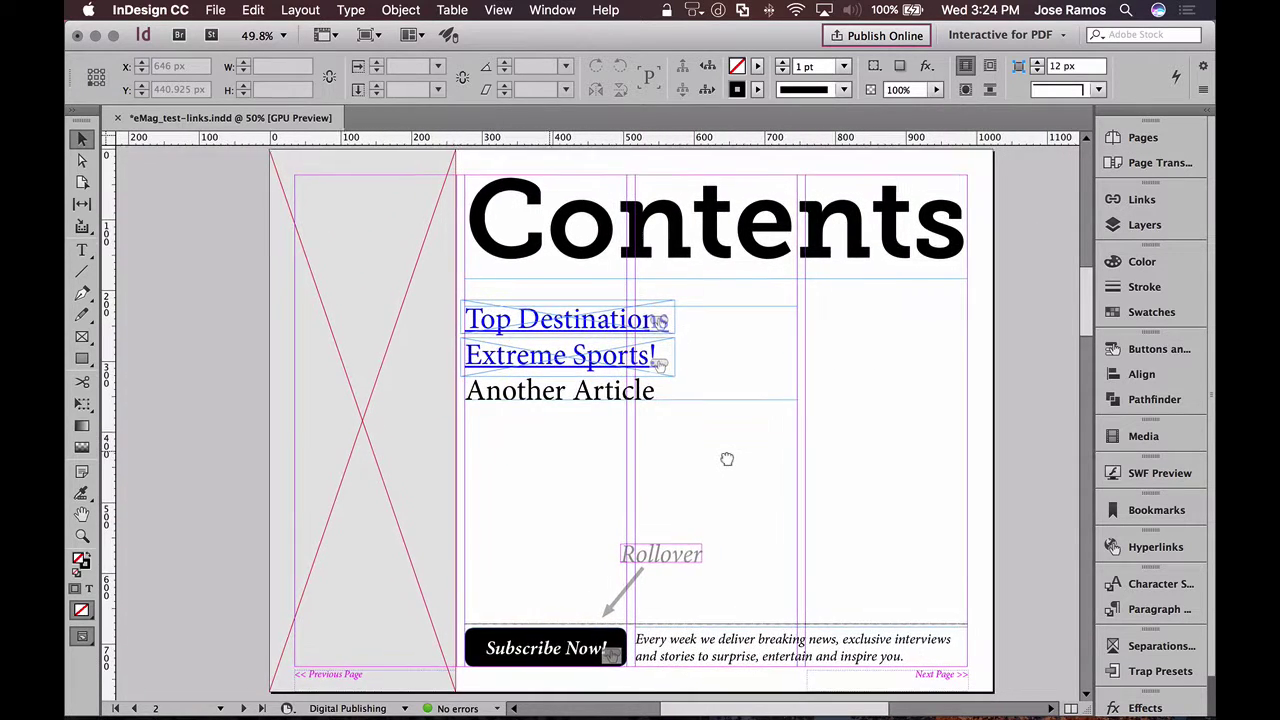
Go to page 1 and apply the Push page transition to all spreads.
left_click(1141, 137)
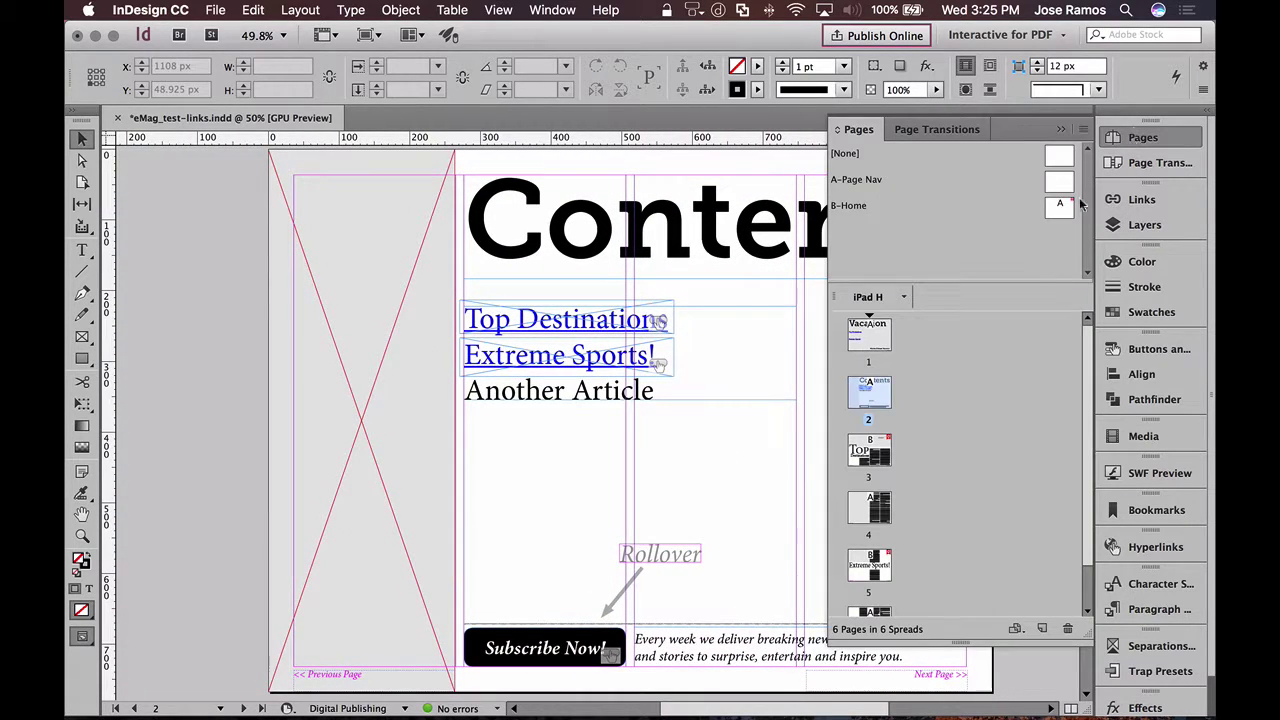
double_click(862, 342)
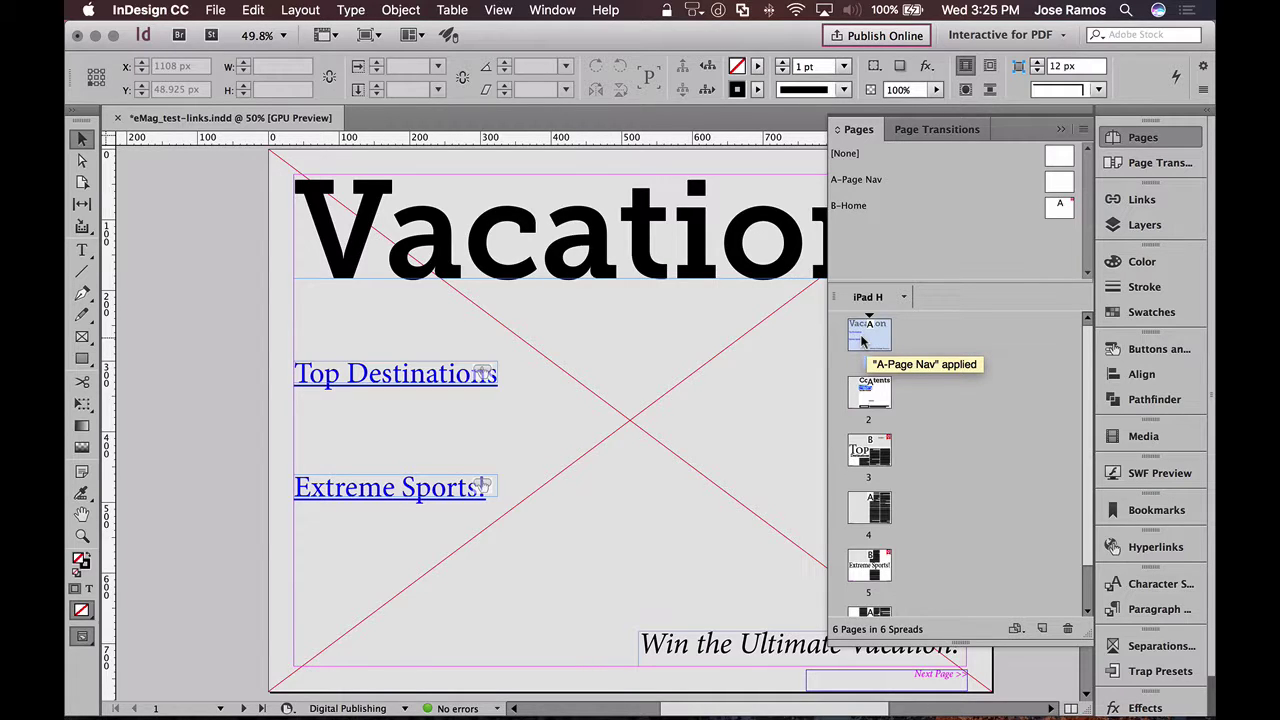
left_click(1158, 166)
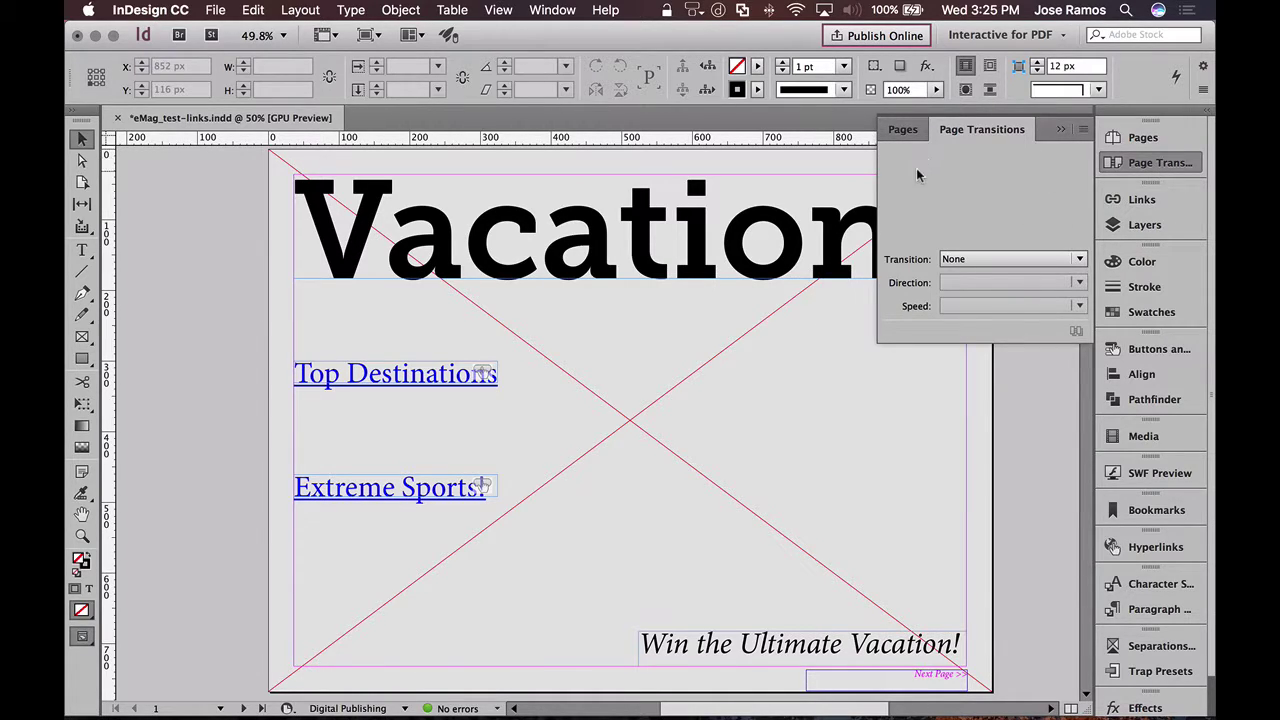
left_click(1080, 131)
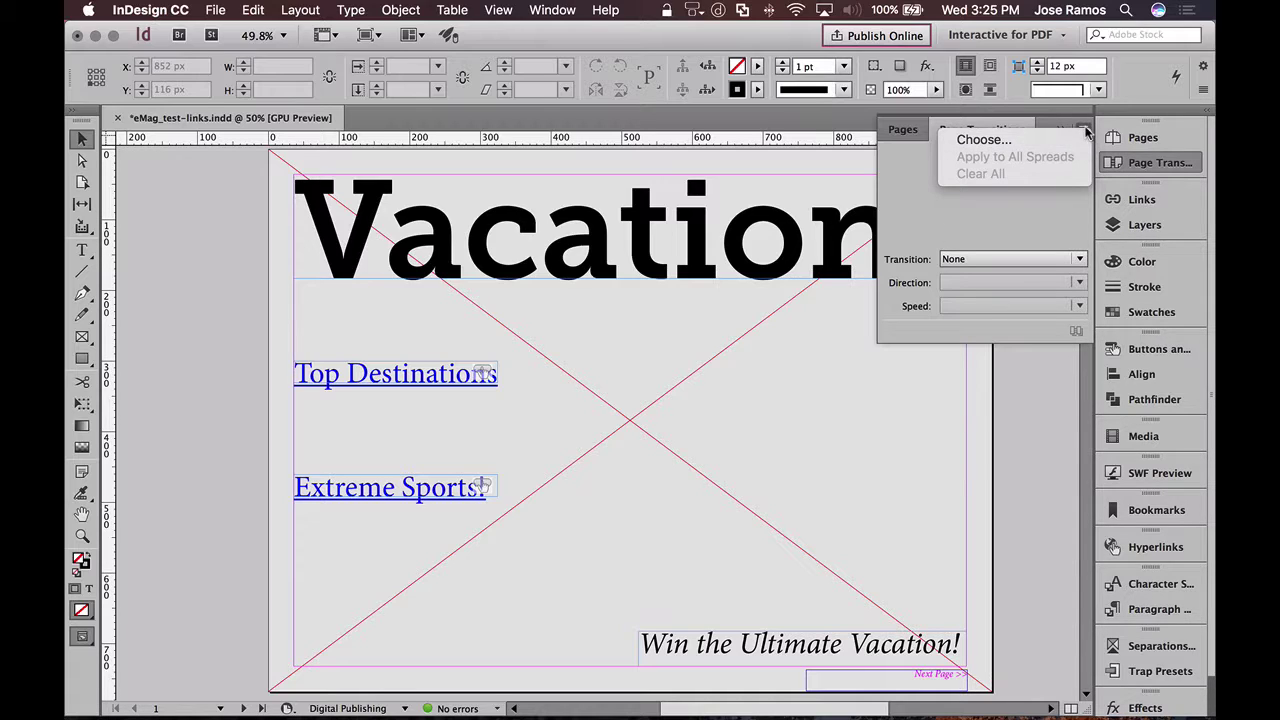
left_click(990, 141)
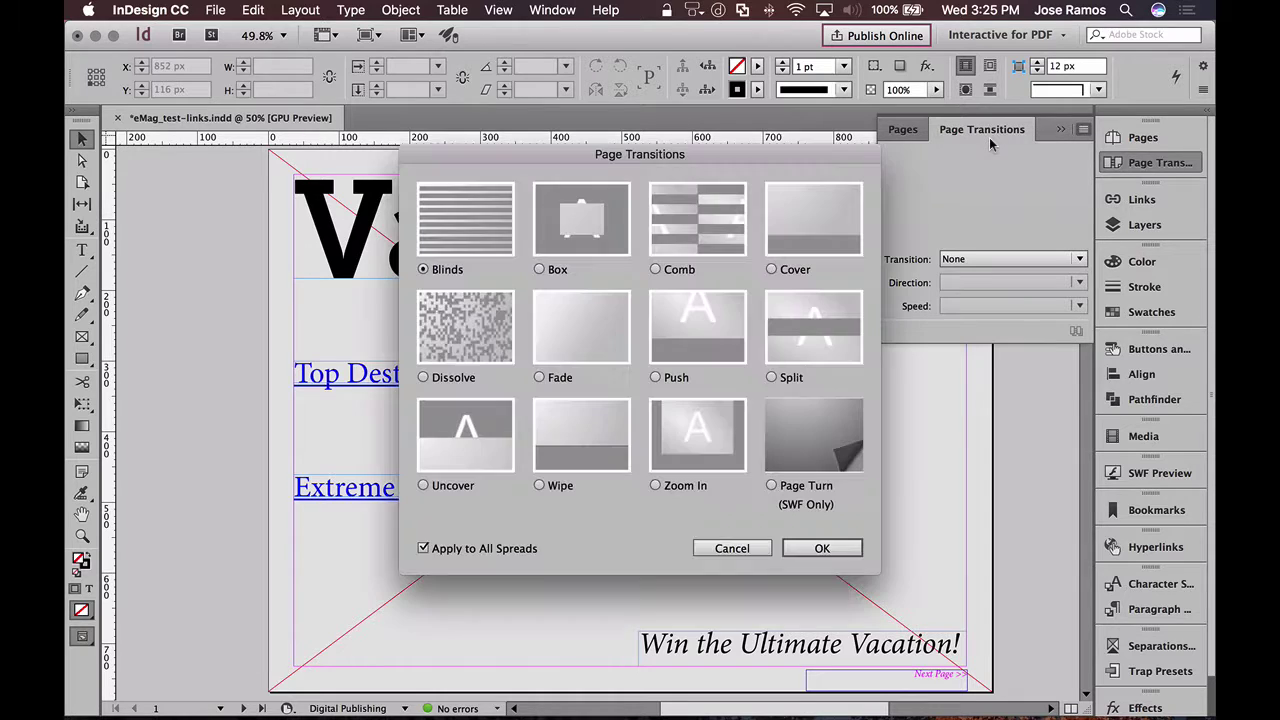
left_click_drag(717, 156, 646, 134)
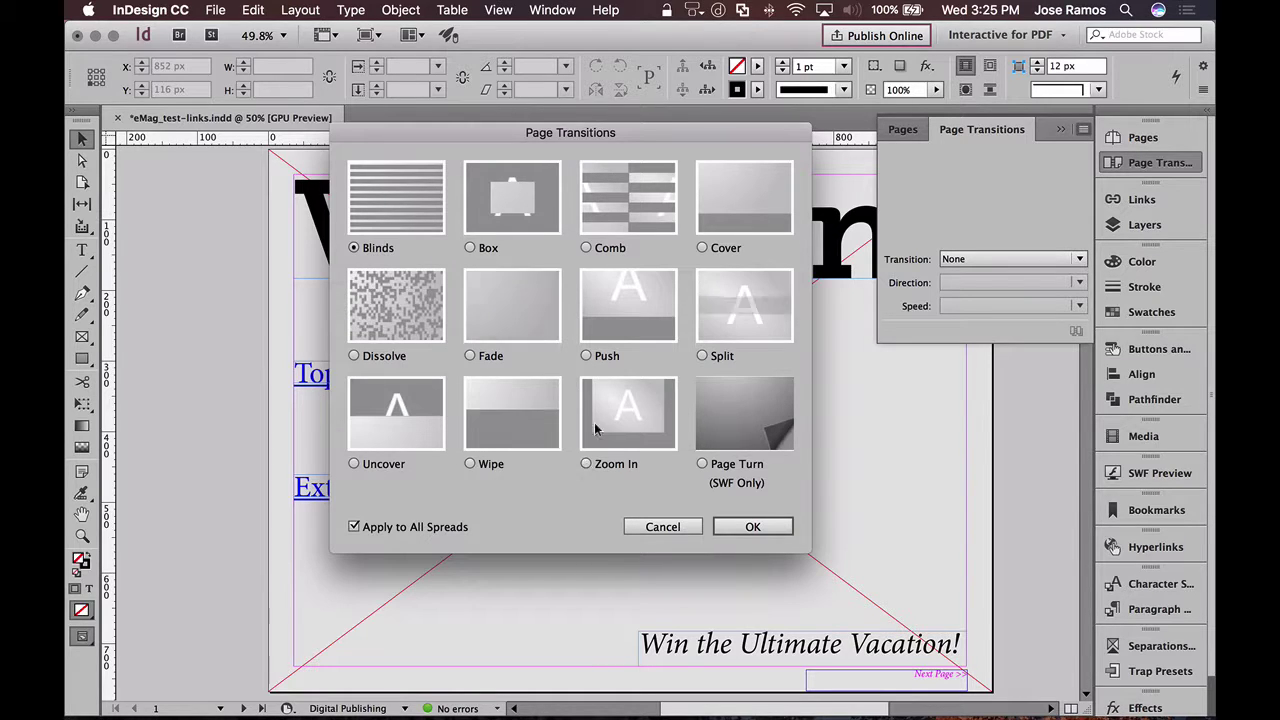
left_click(585, 357)
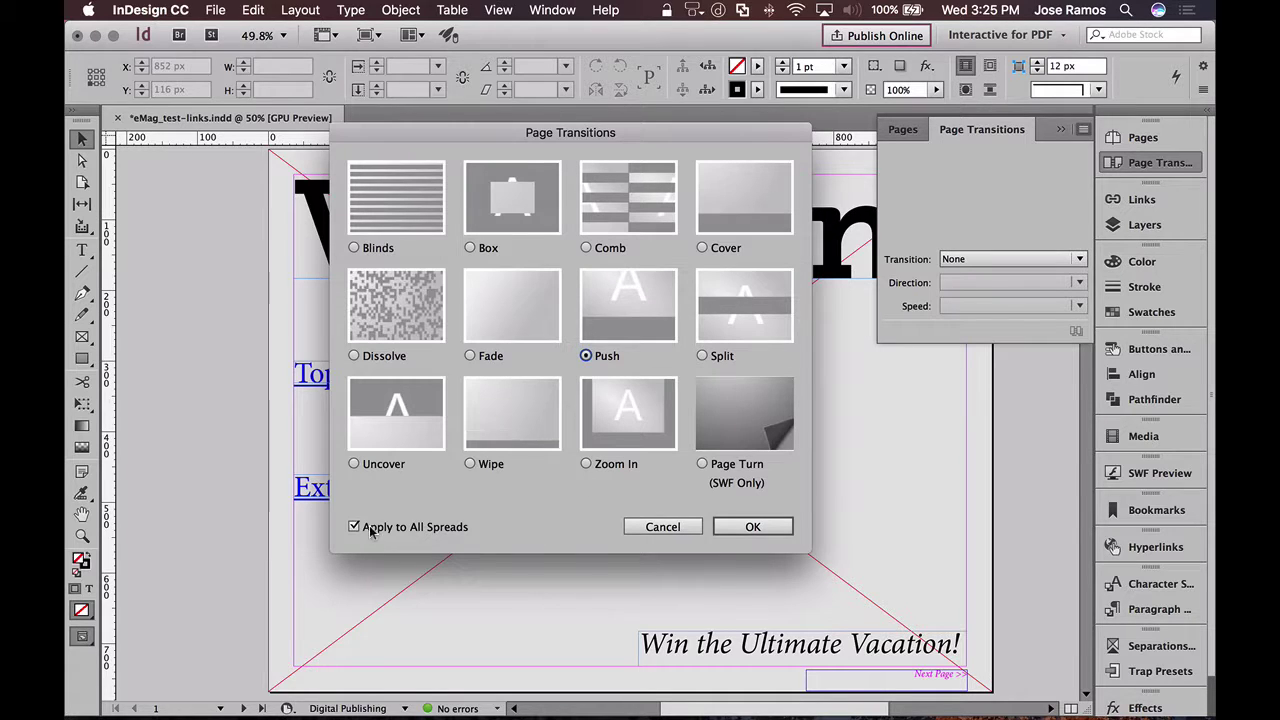
left_click(742, 526)
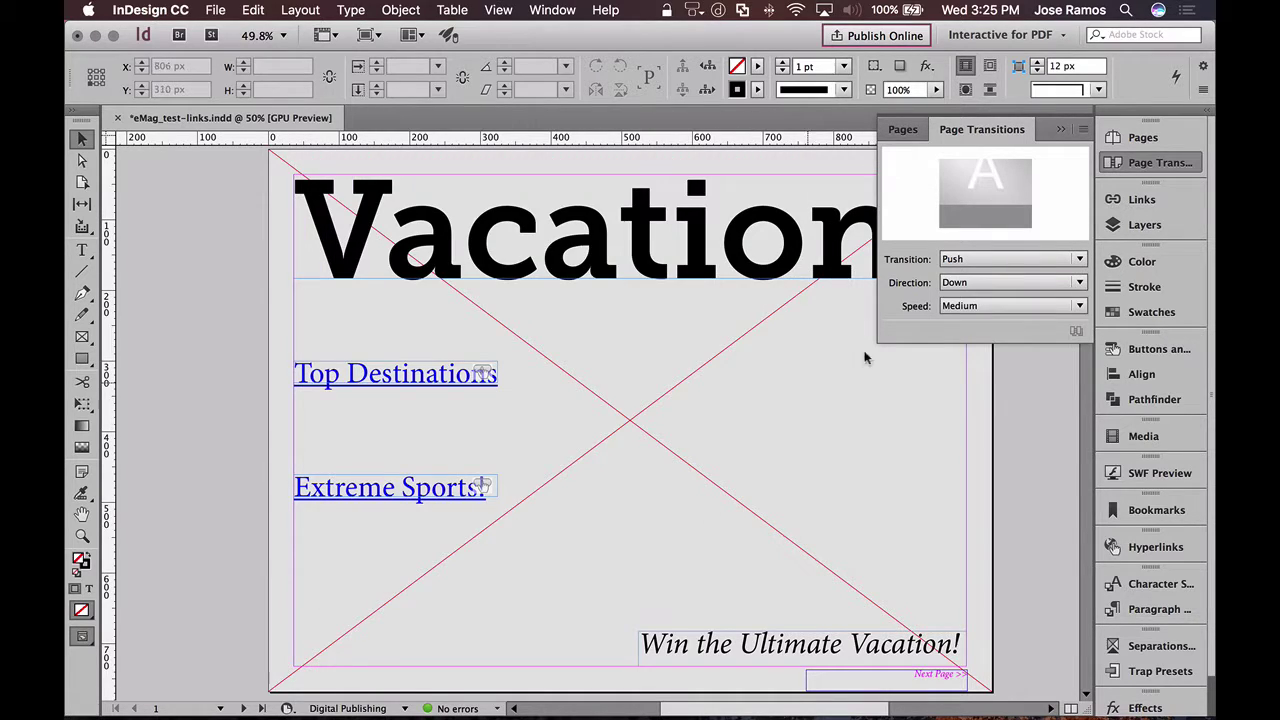
Set the Push transition's direction to Left and its speed to Fast.
left_click(964, 286)
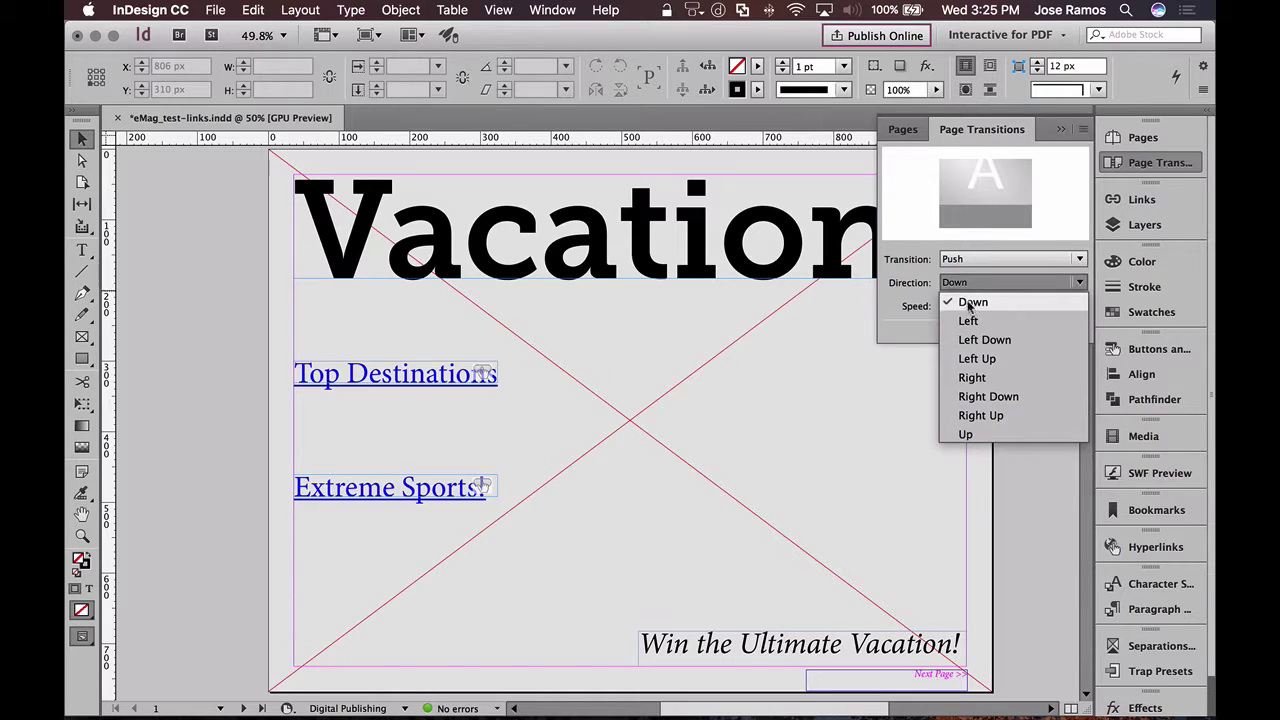
left_click(968, 321)
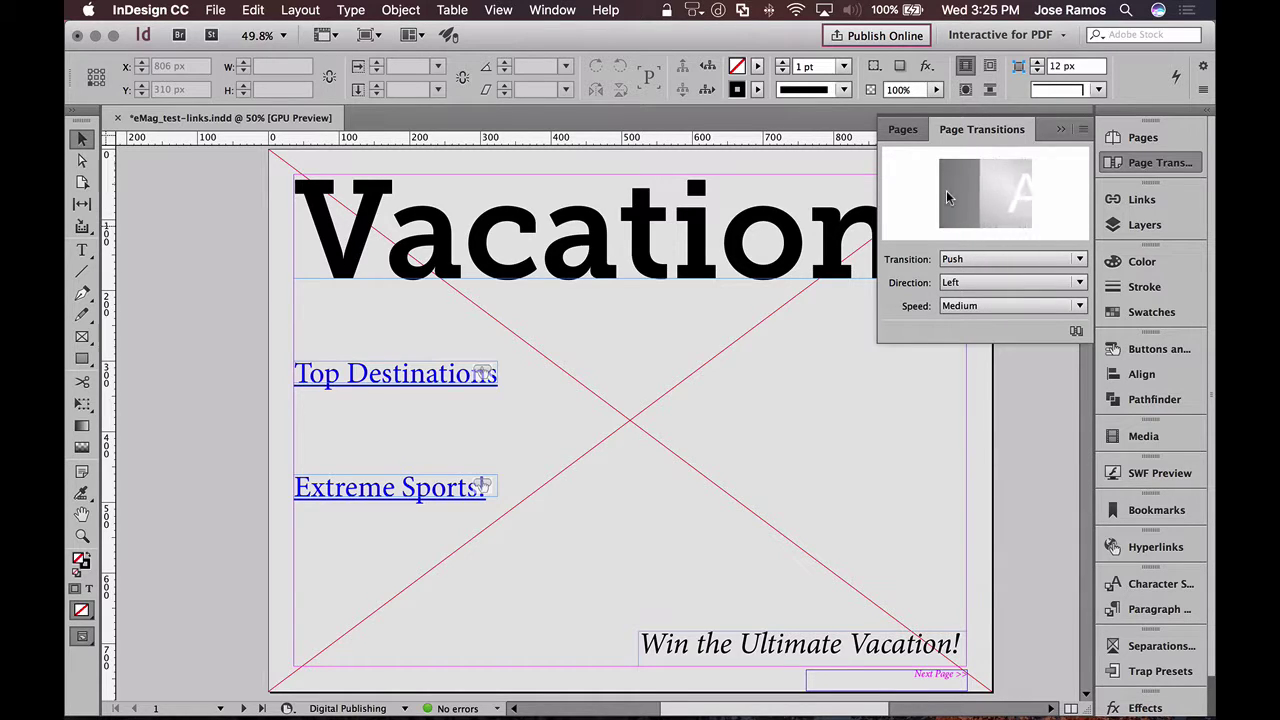
left_click(980, 307)
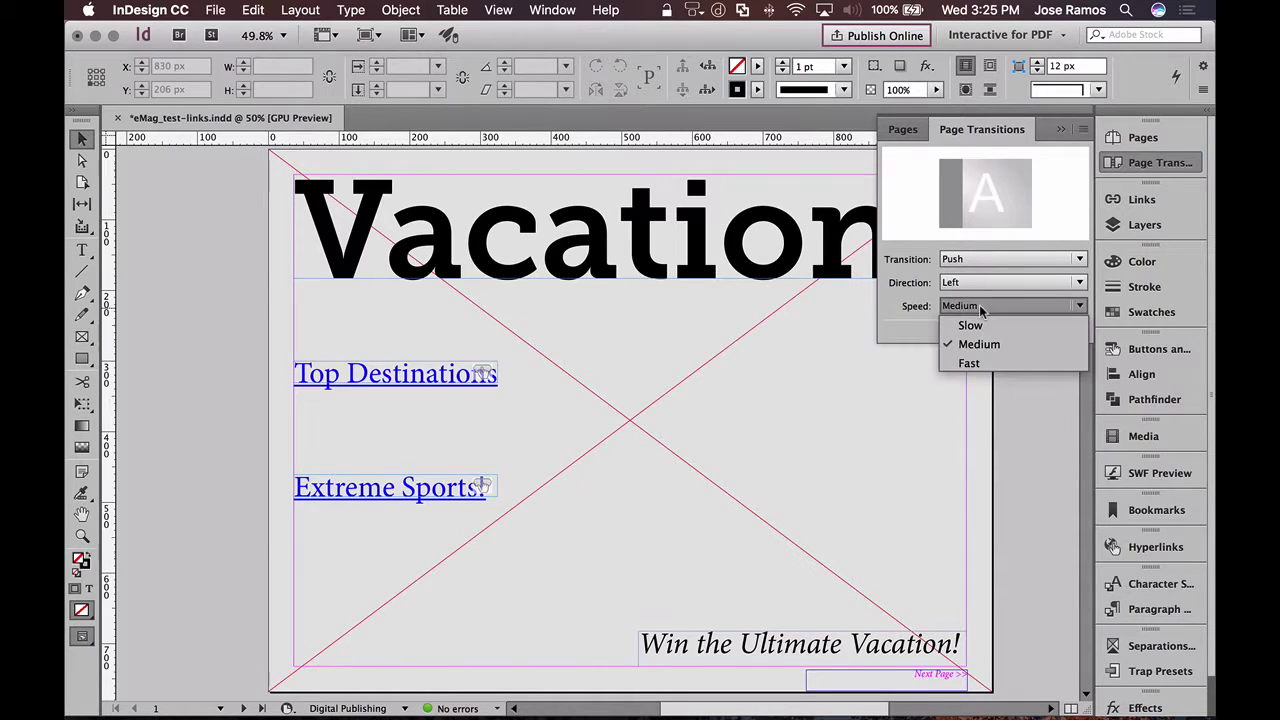
left_click(978, 366)
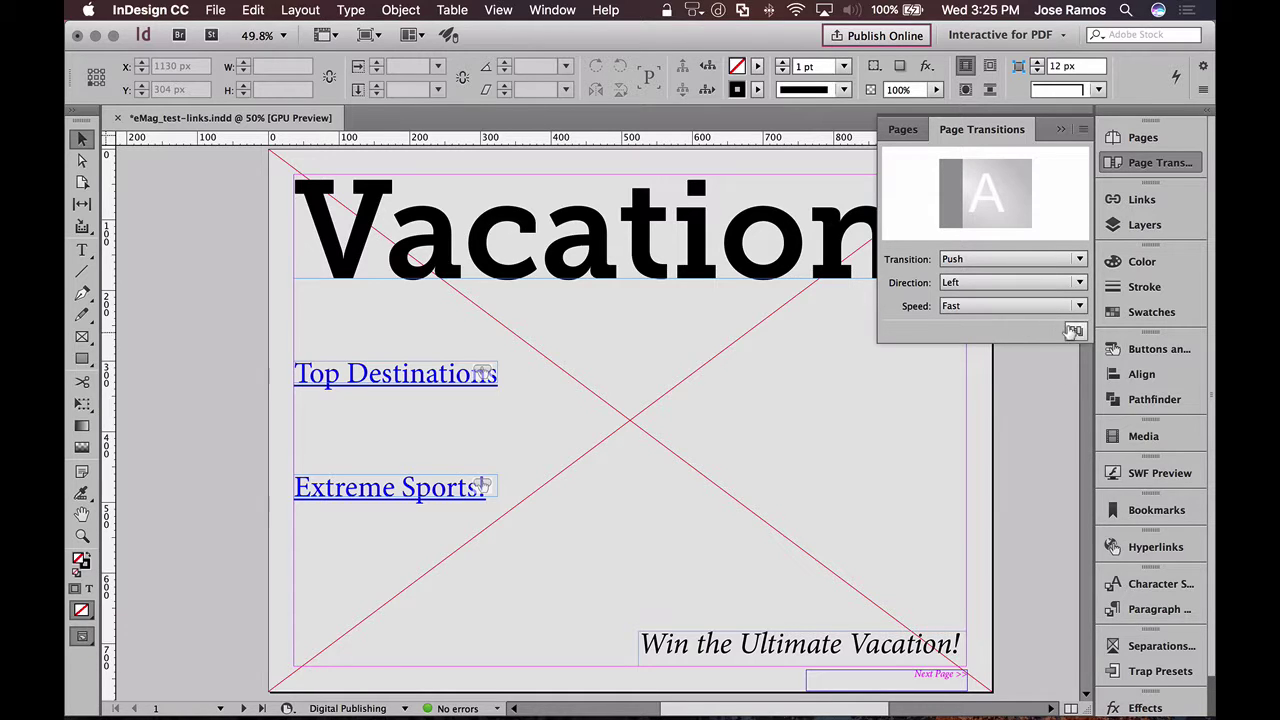
Check the page thumbnails for transition markers and save the document.
left_click(1135, 140)
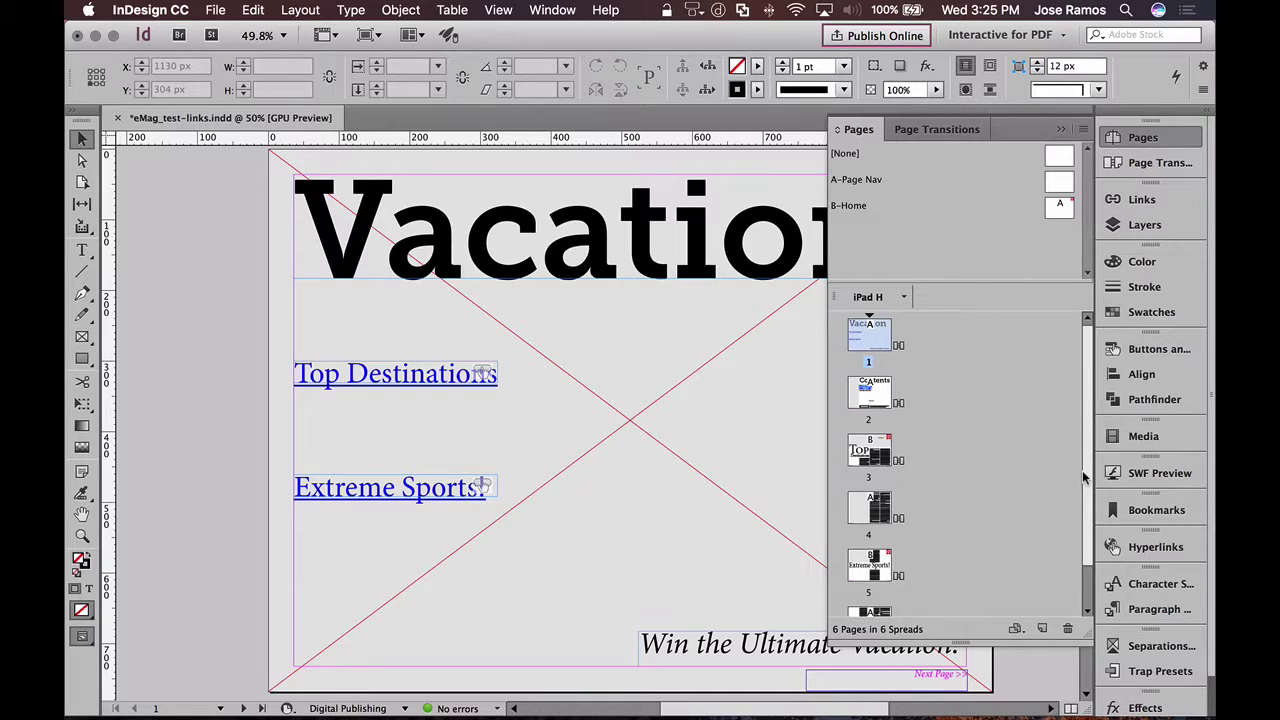
scroll(1074, 344, "down", 1)
scroll(1074, 344, "up", 1)
left_click(1143, 137)
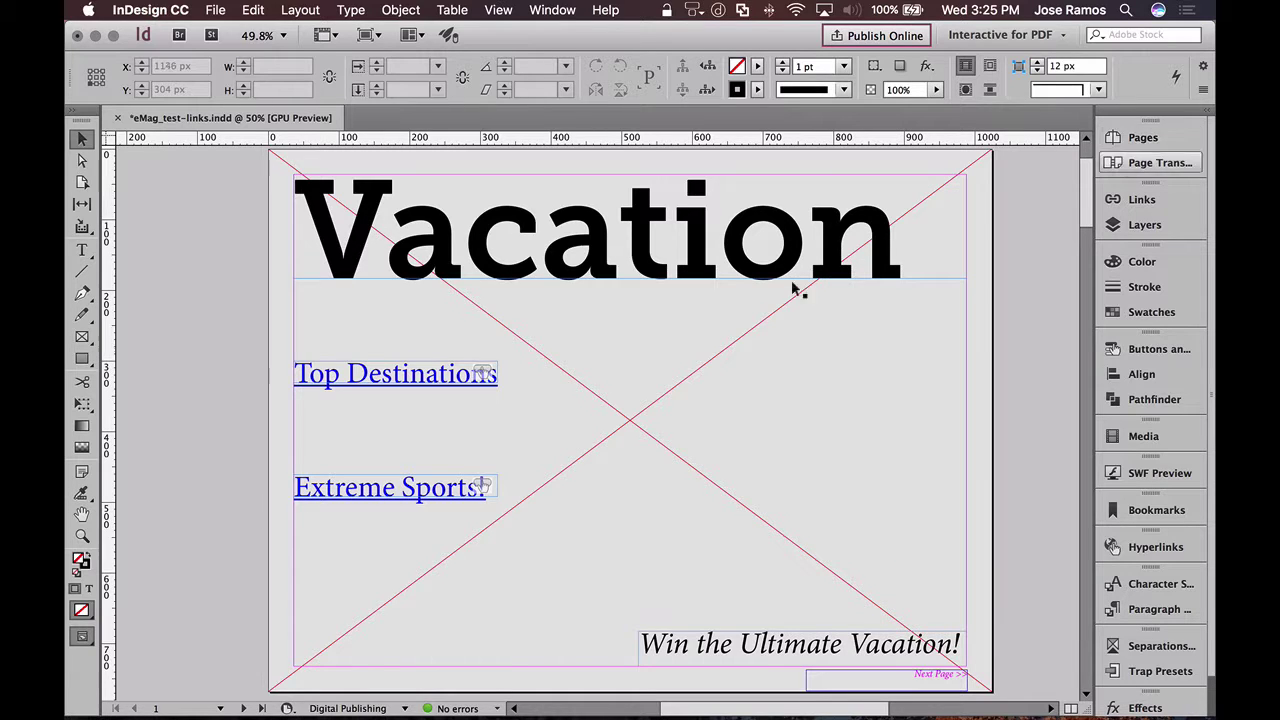
left_click(209, 12)
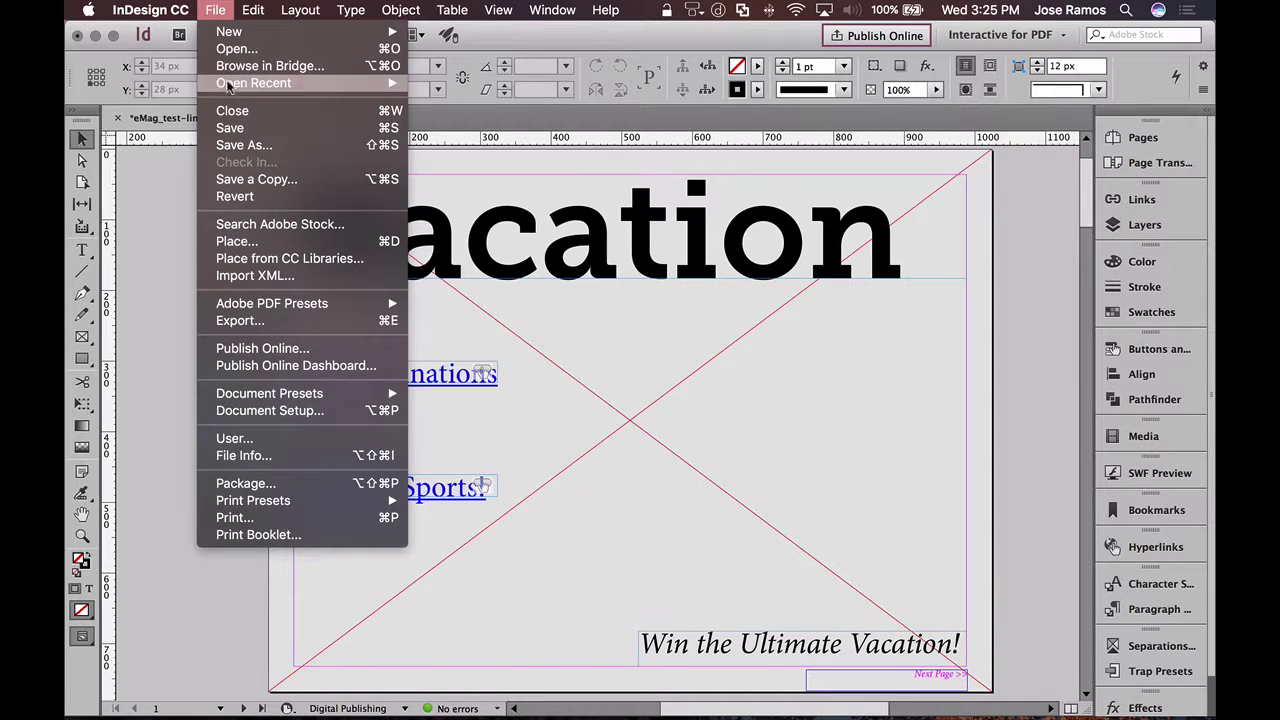
left_click(232, 128)
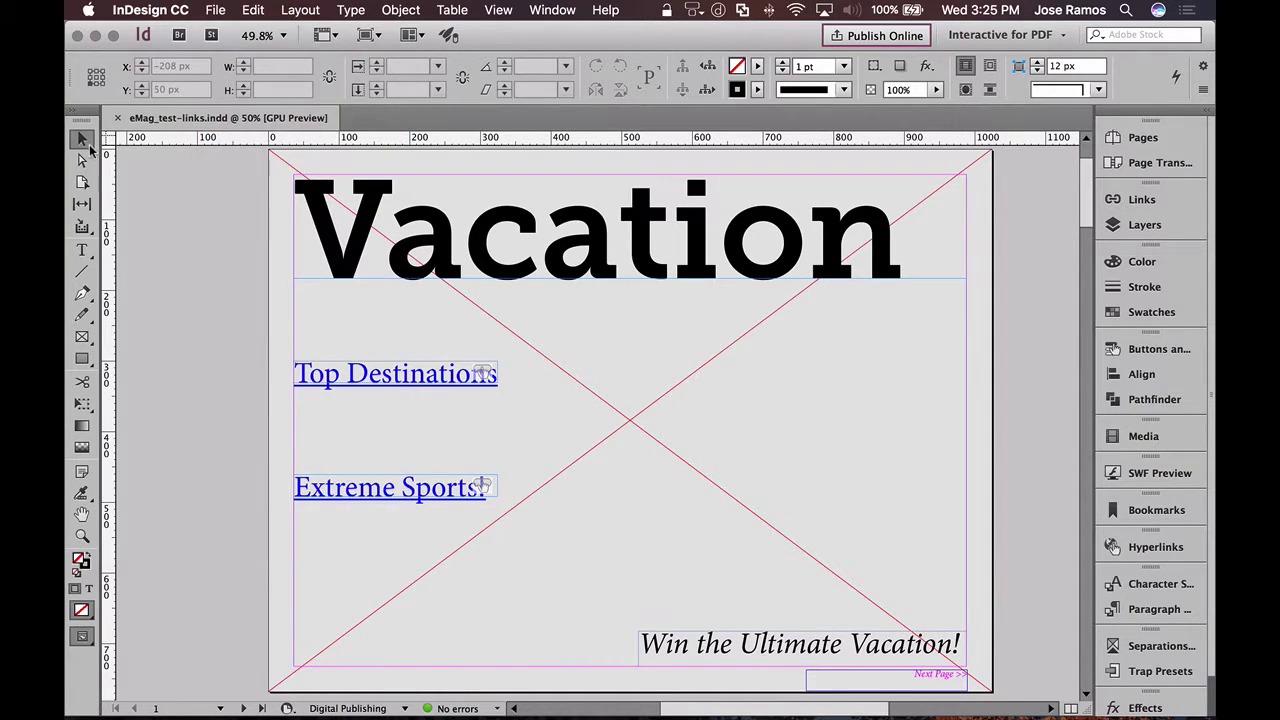
Start exporting the document to the eMag_test-links-2.pdf file in the Adobe PDF (Interactive) format.
left_click(215, 10)
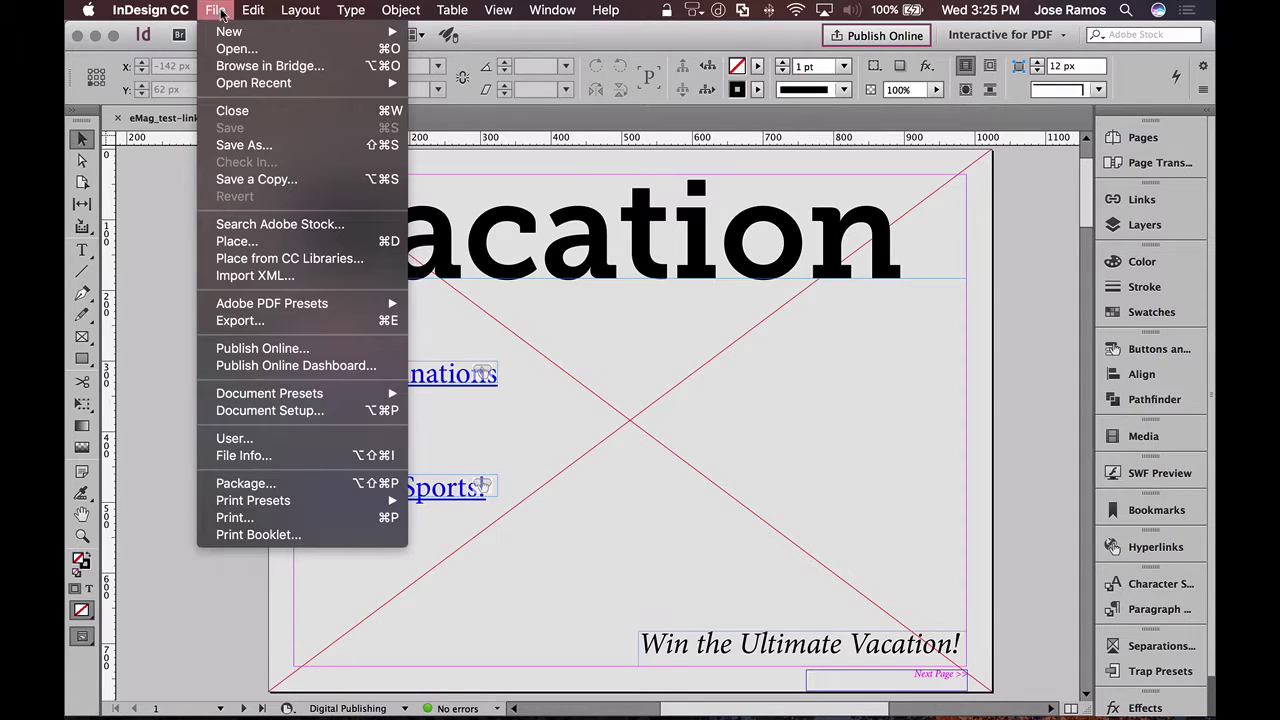
left_click(265, 321)
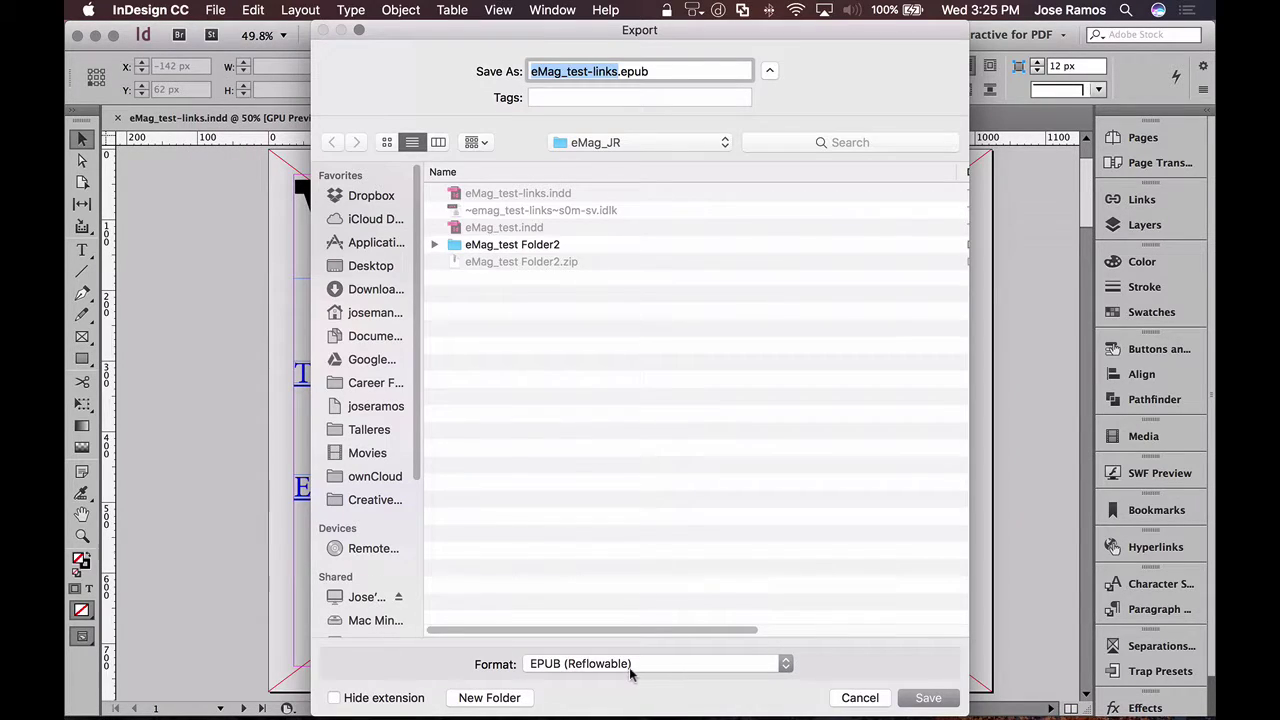
left_click(632, 672)
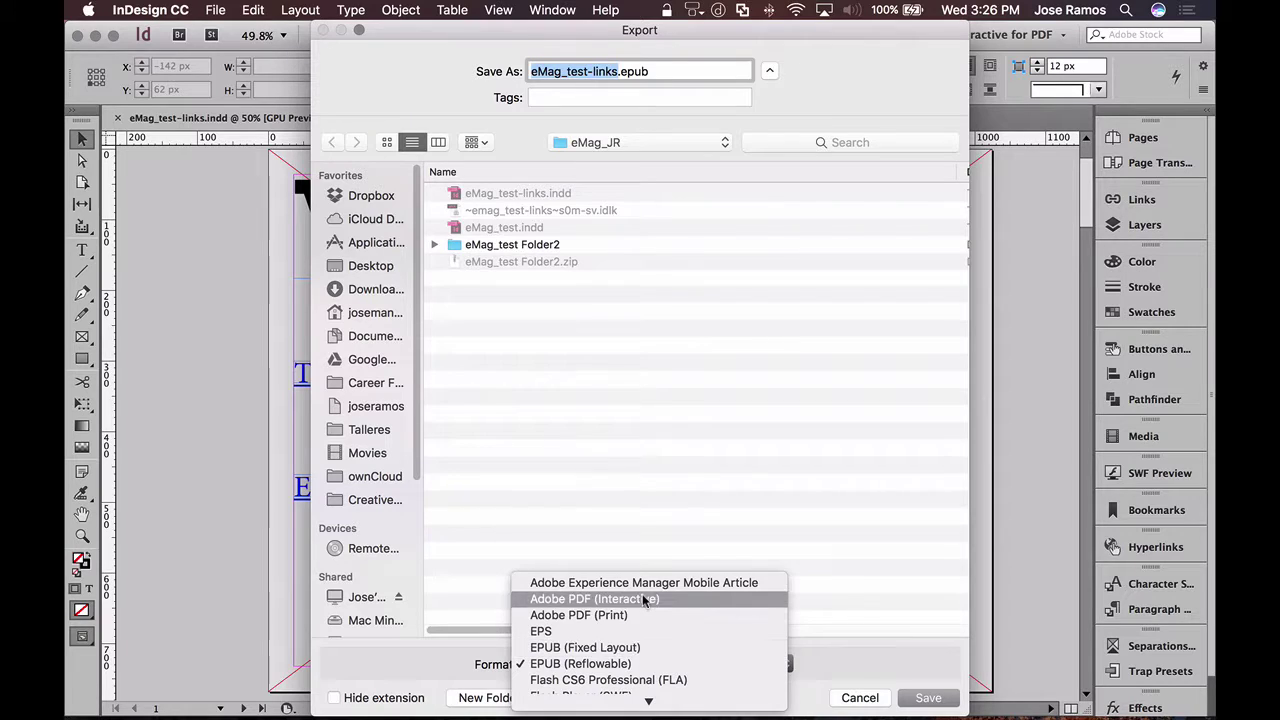
left_click(643, 599)
left_click(630, 664)
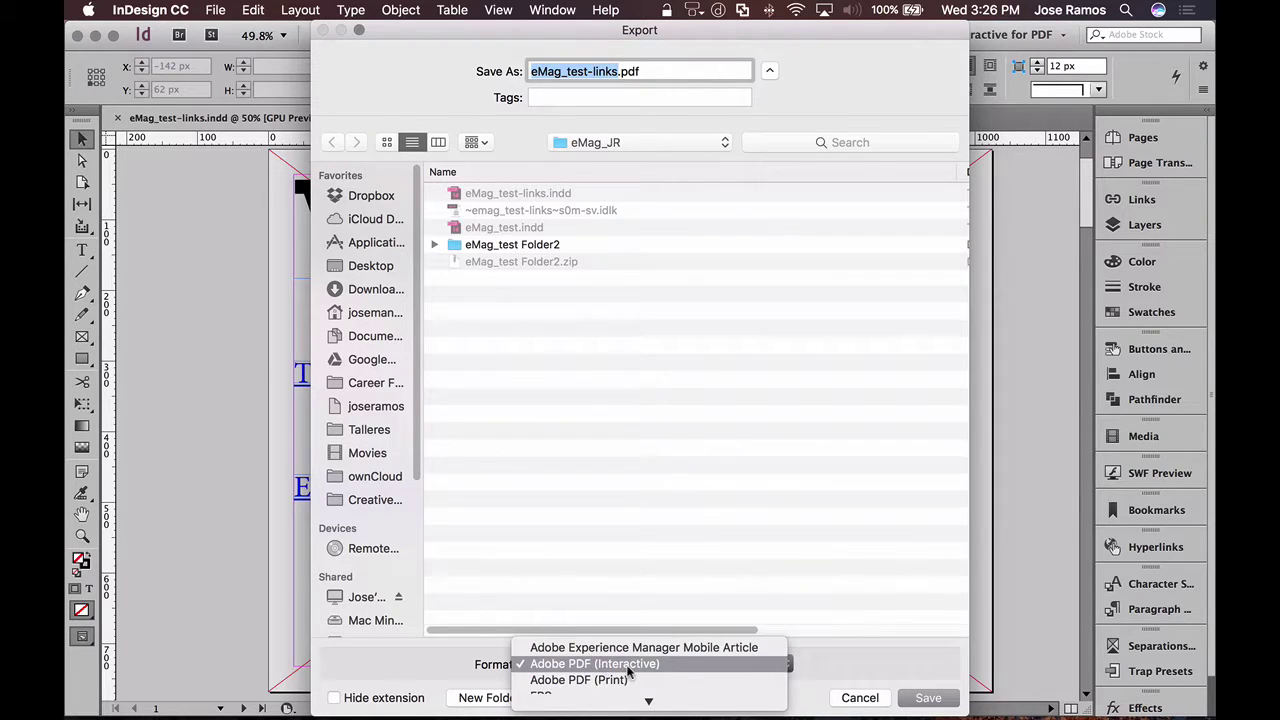
left_click(626, 662)
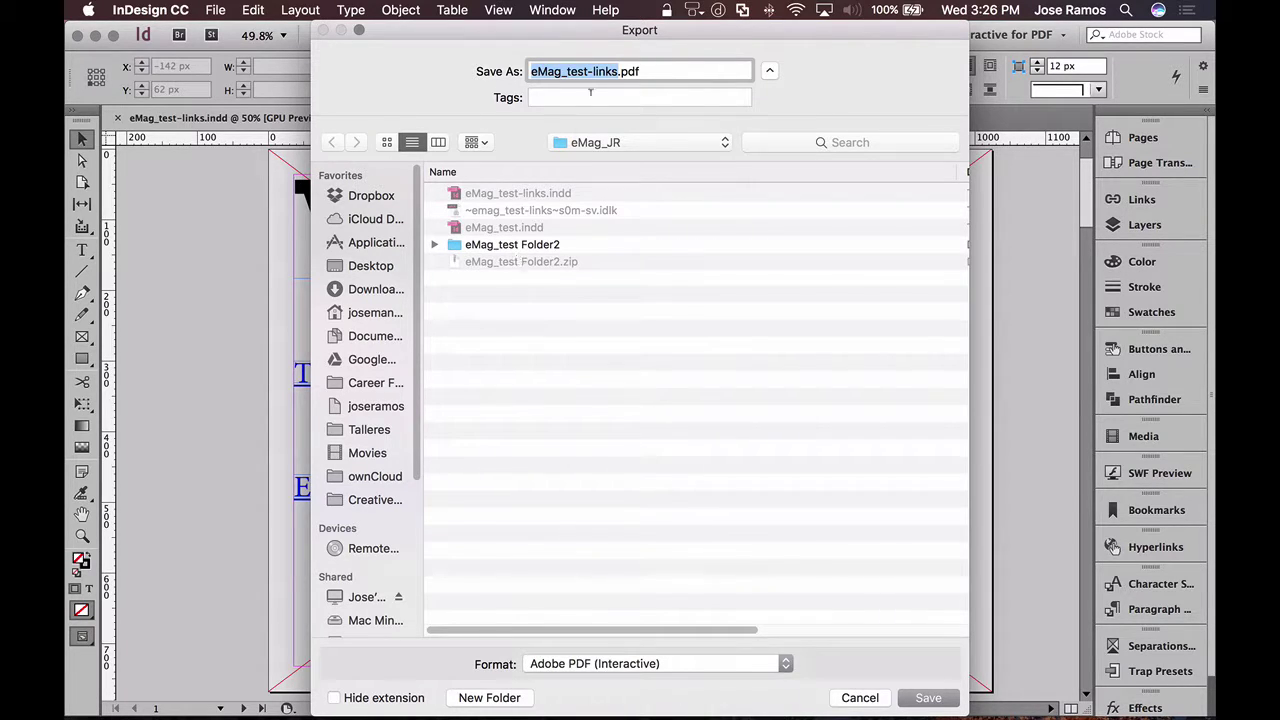
key("Right")
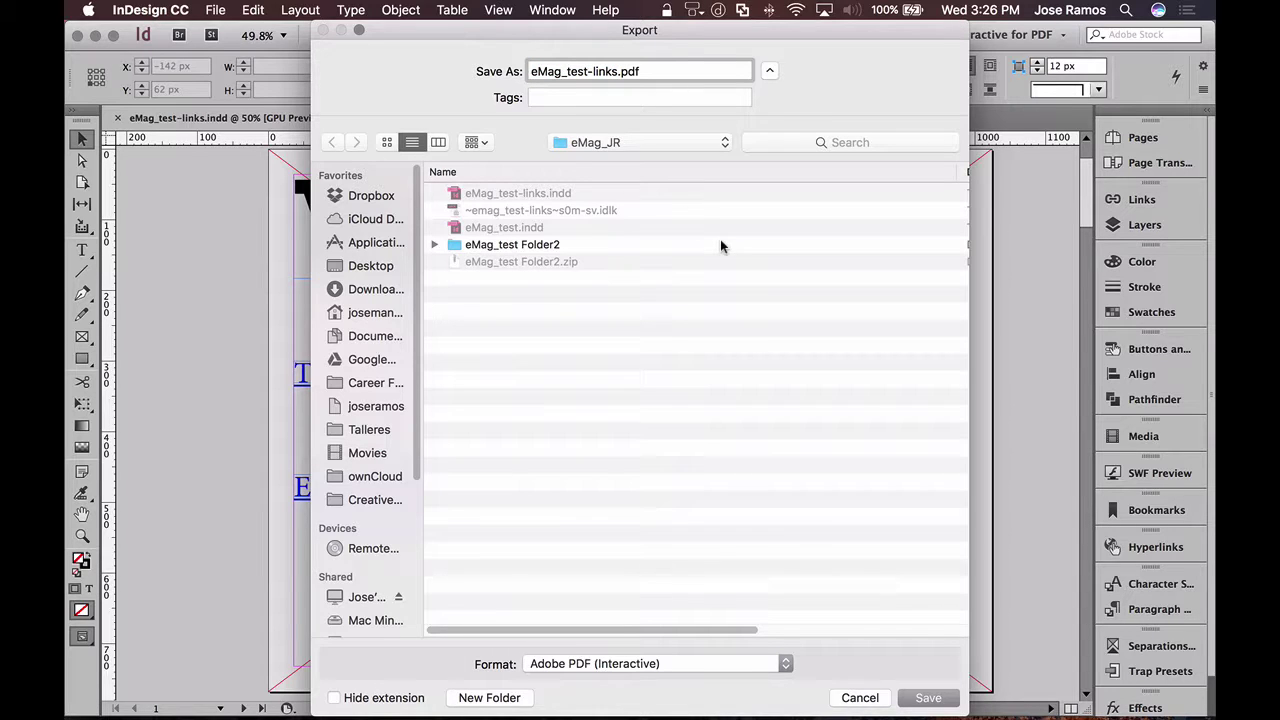
type("-2")
left_click(922, 697)
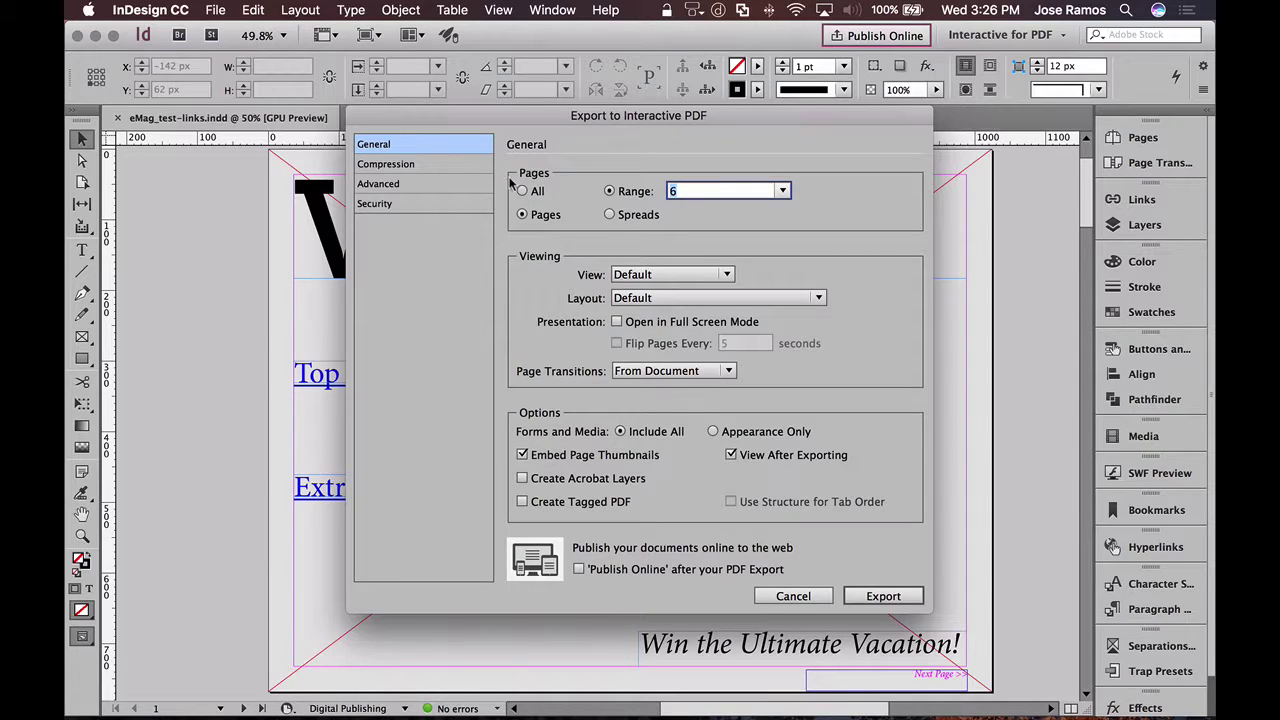
Export the PDF as individual pages, set to open in full screen mode.
left_click(522, 215)
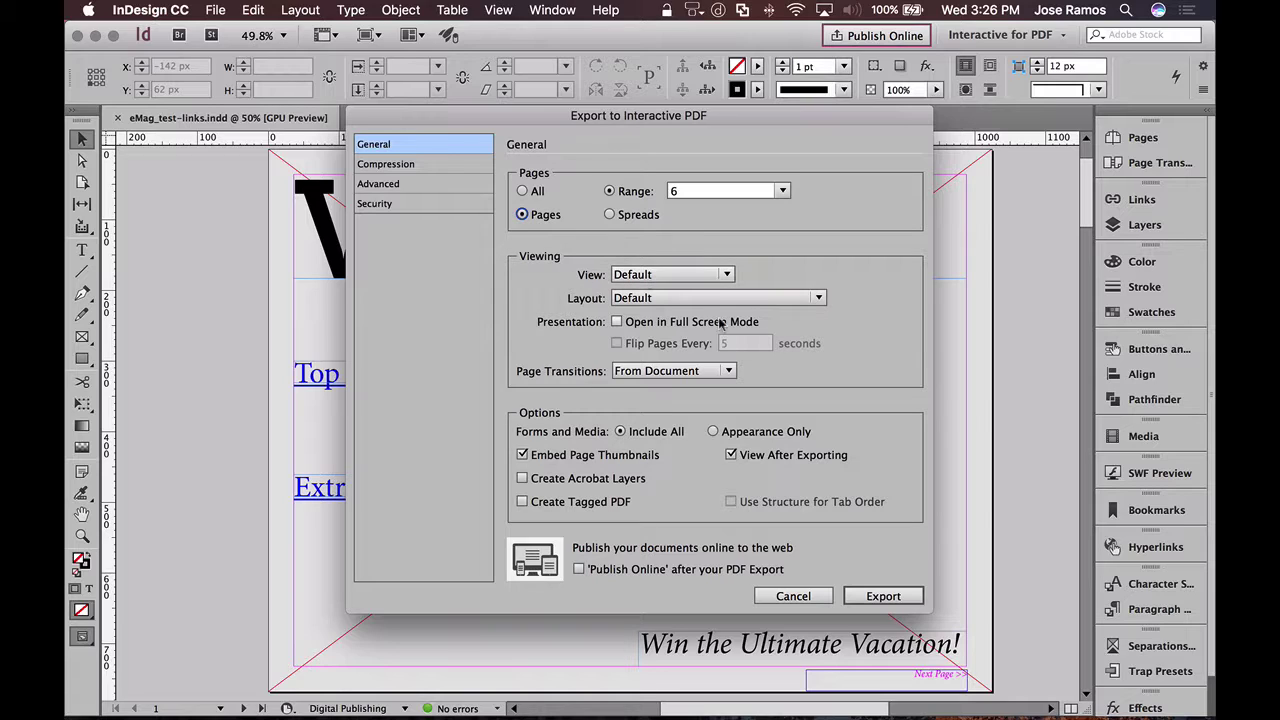
left_click(616, 322)
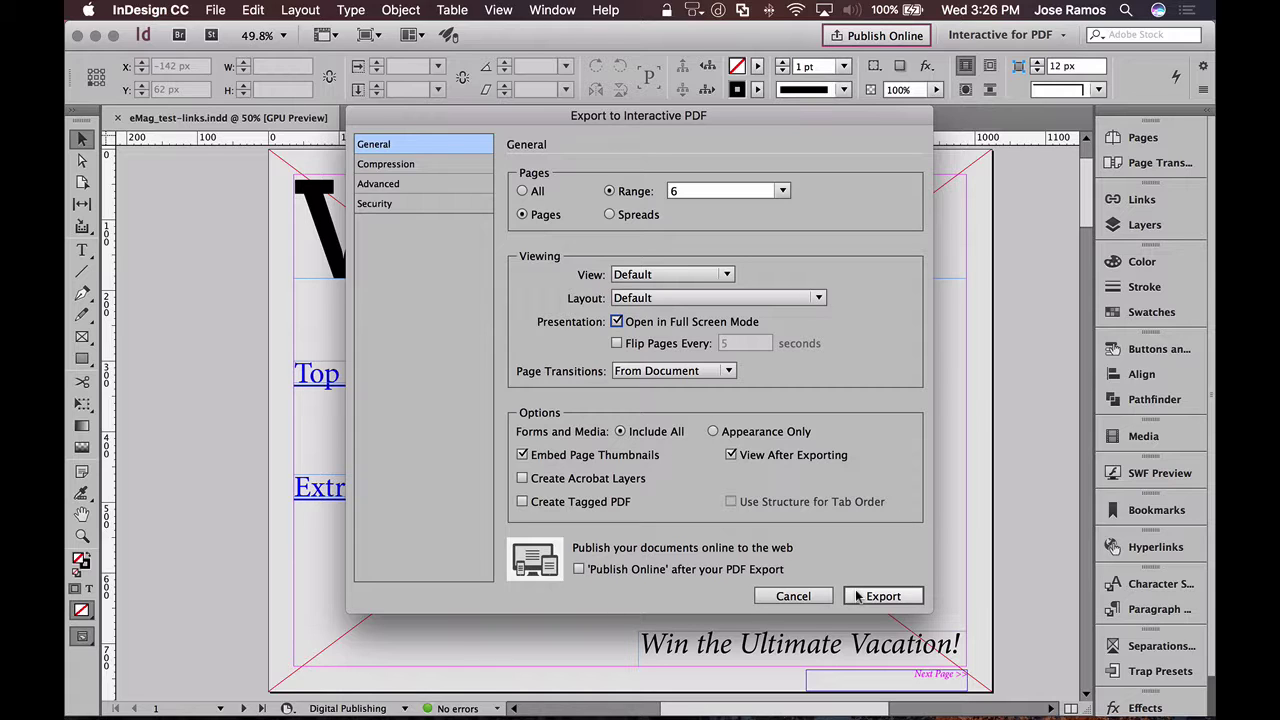
left_click(857, 597)
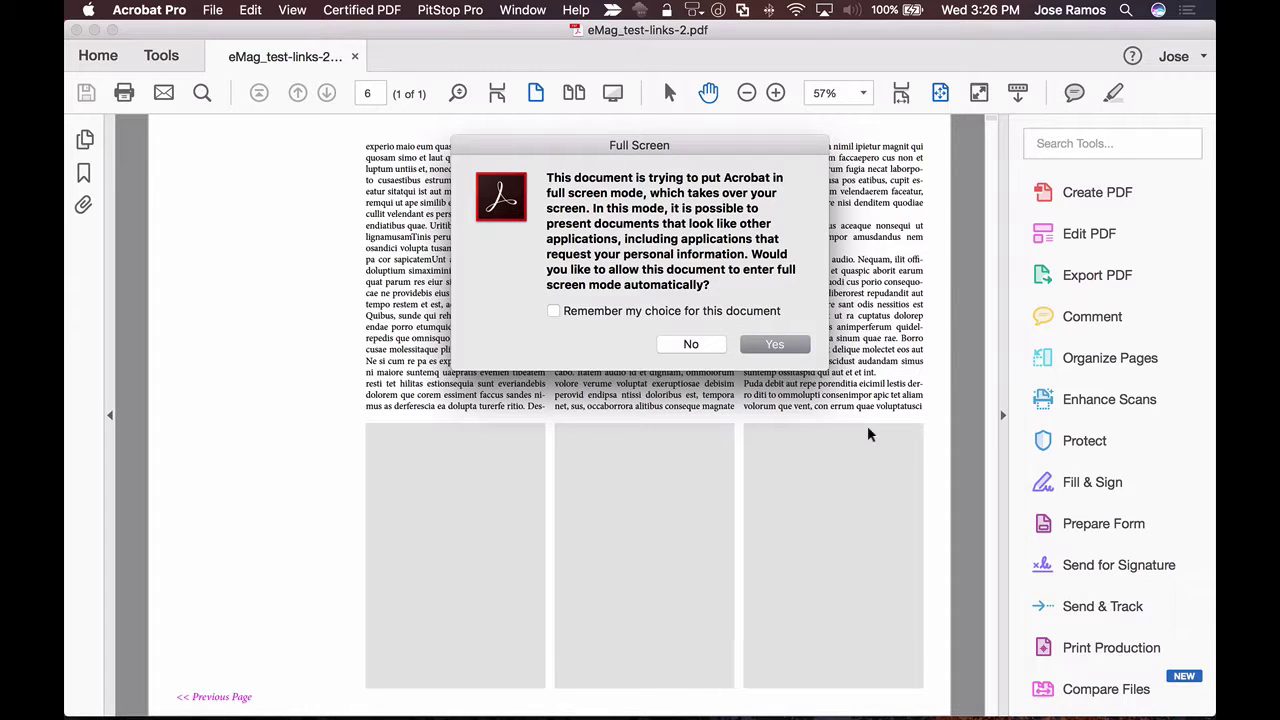
Allow full screen mode in Acrobat, test the Previous Page button, then minimize the PDF and return to InDesign.
key("Return")
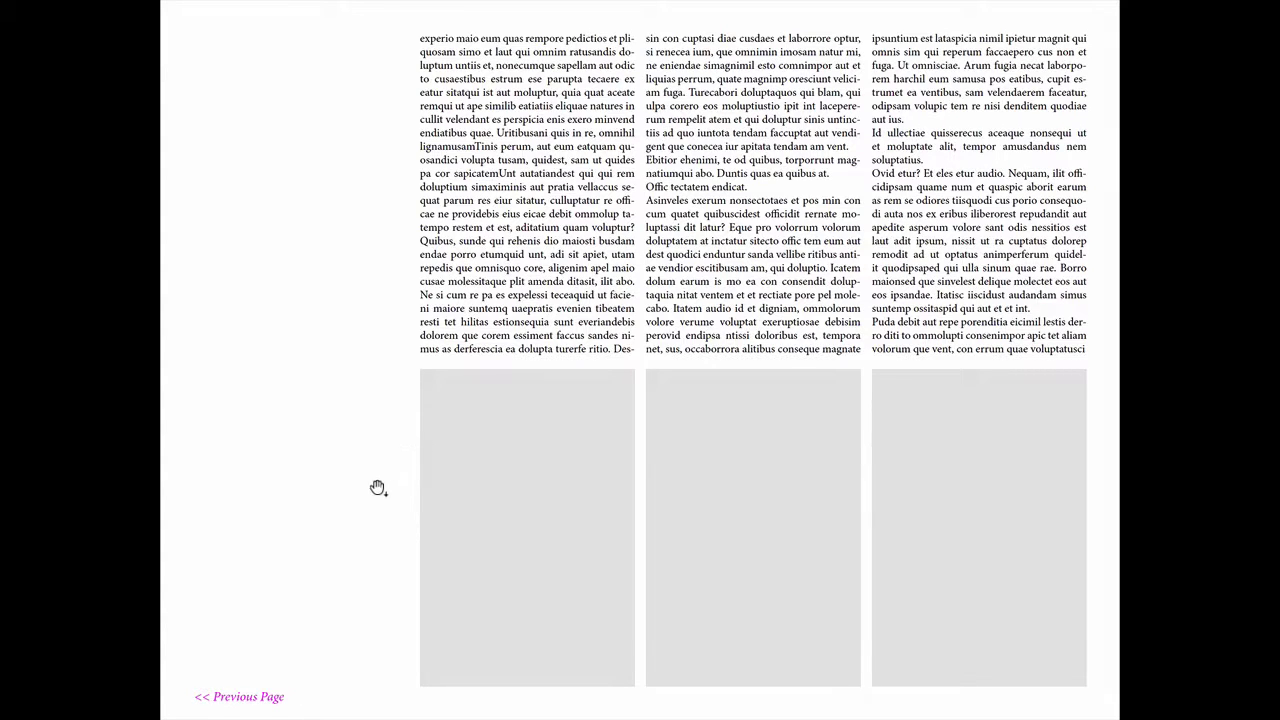
left_click(266, 697)
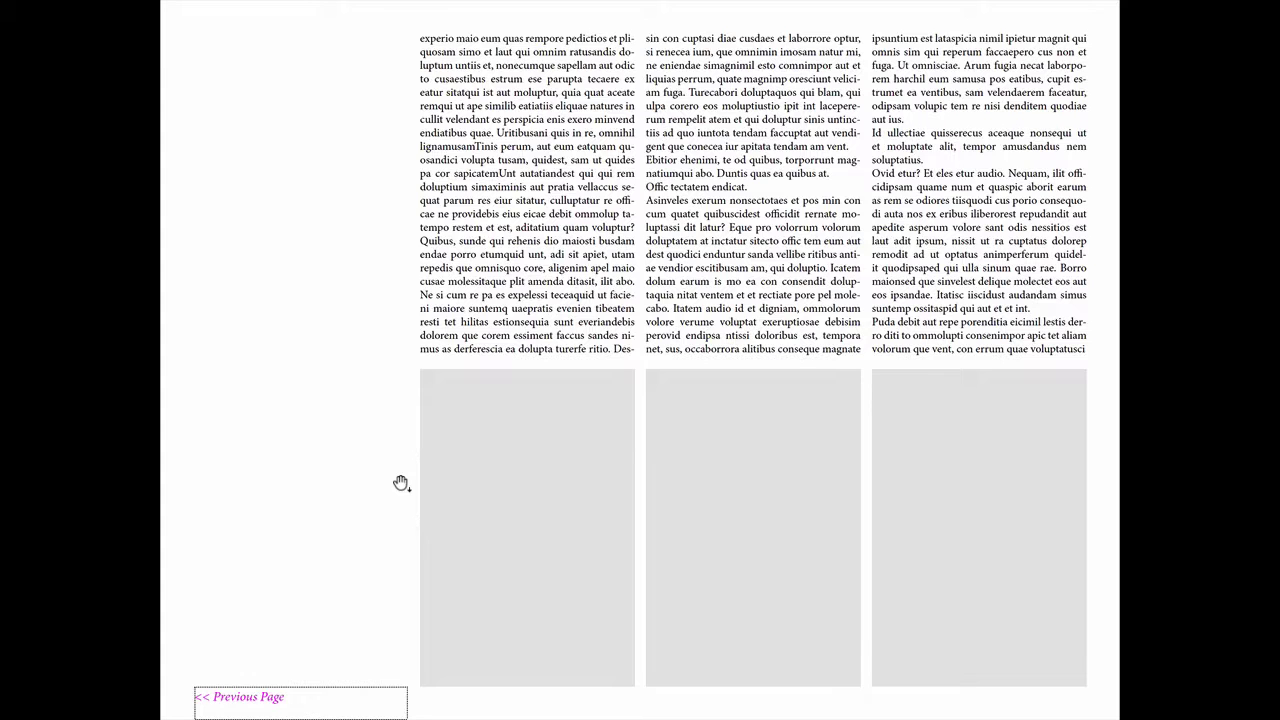
key("Escape")
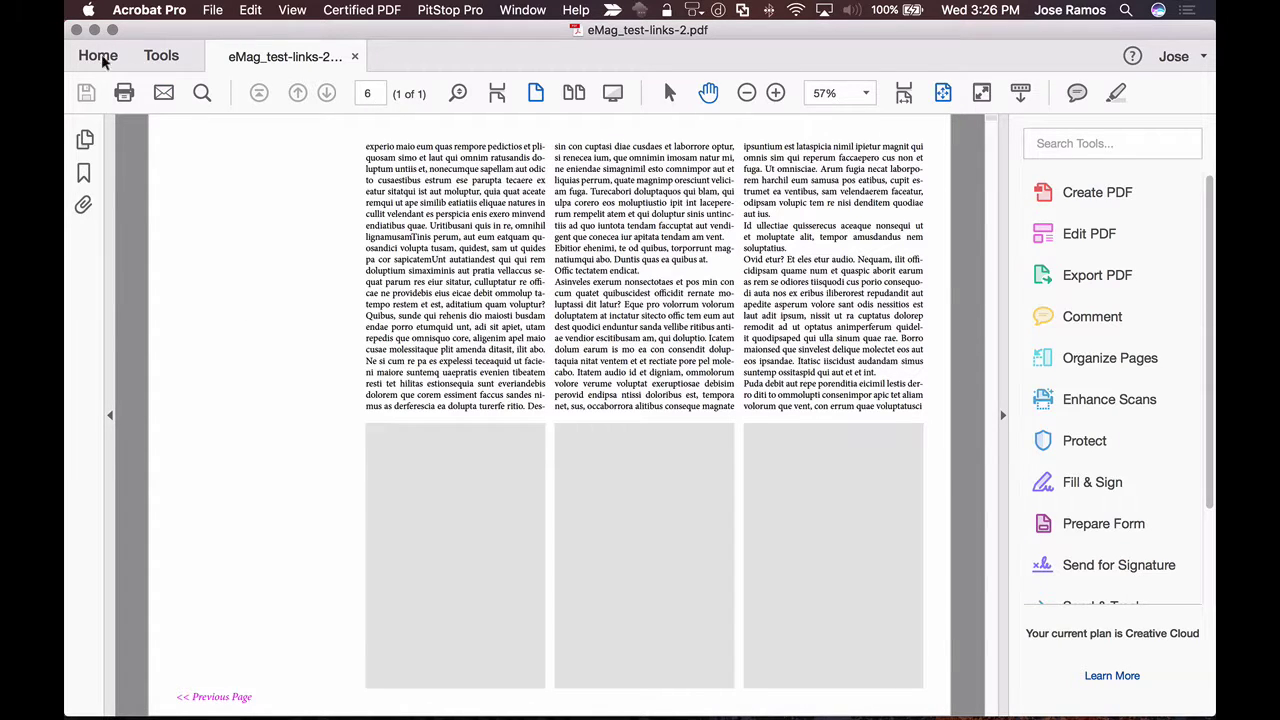
key("super+m")
left_click(174, 274)
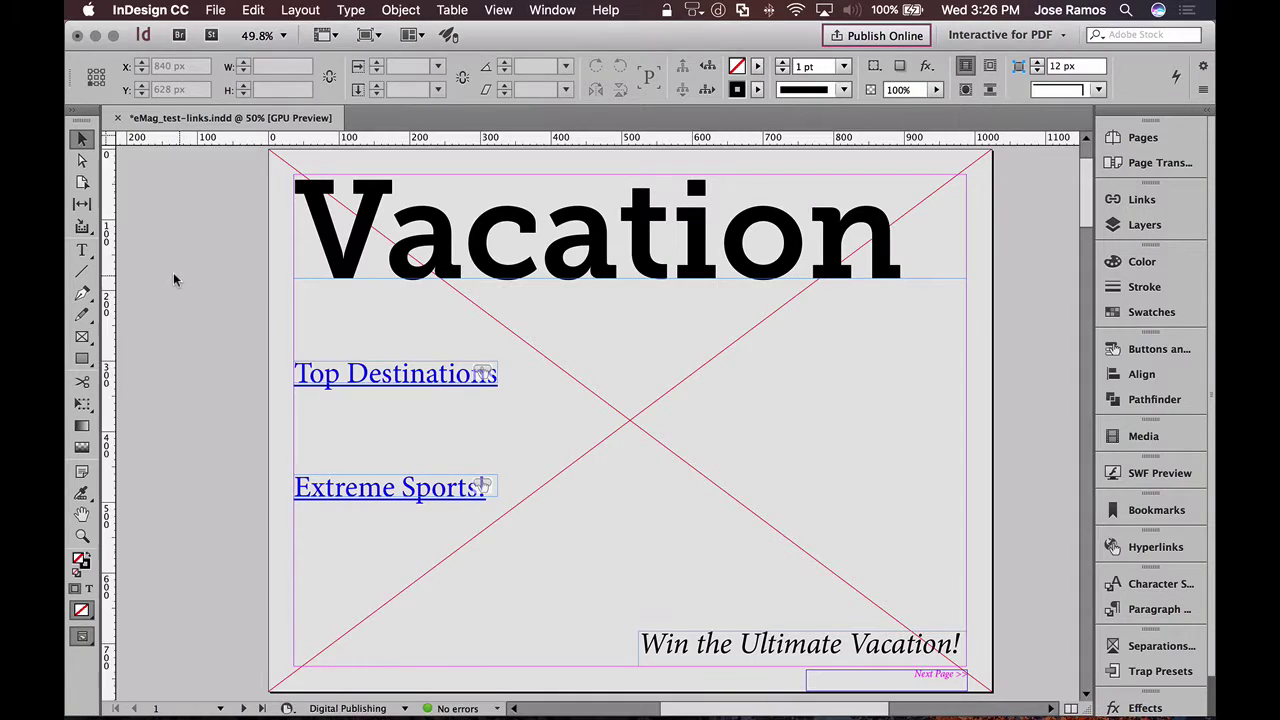
Re-export all pages as an interactive PDF over eMag_test-links-2.pdf, keeping the option to open in full screen mode.
left_click(215, 10)
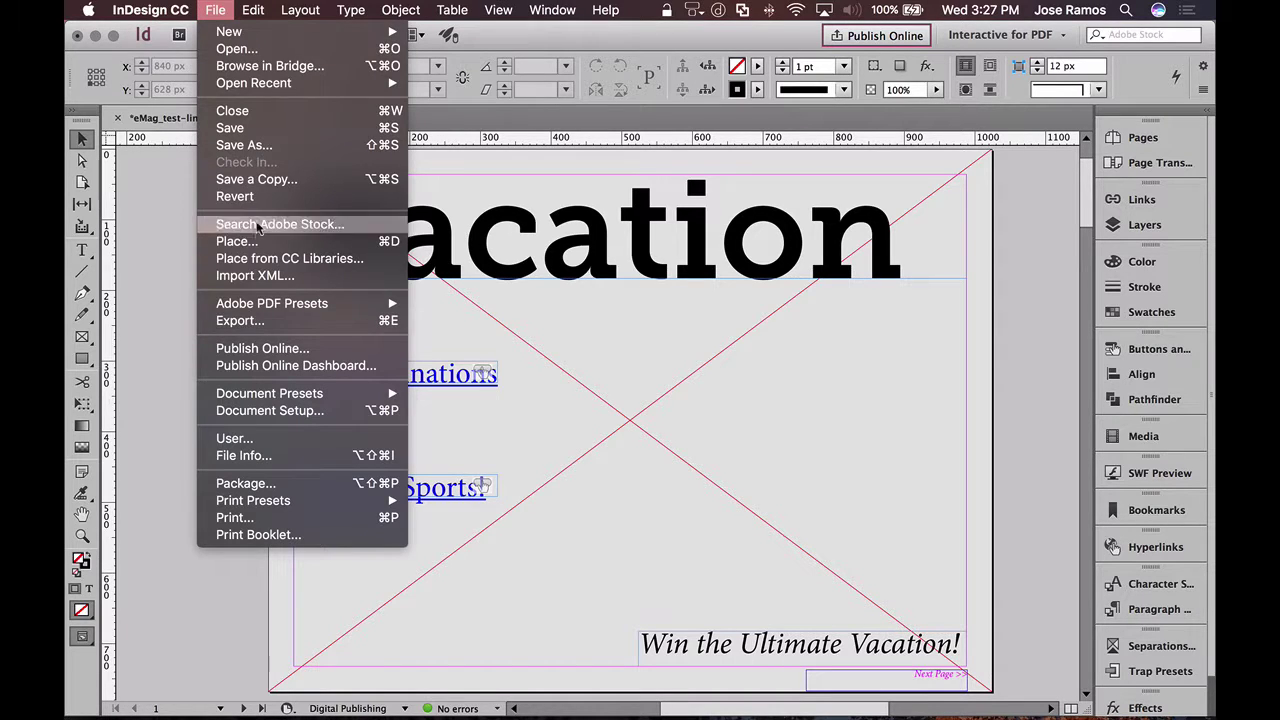
left_click(255, 320)
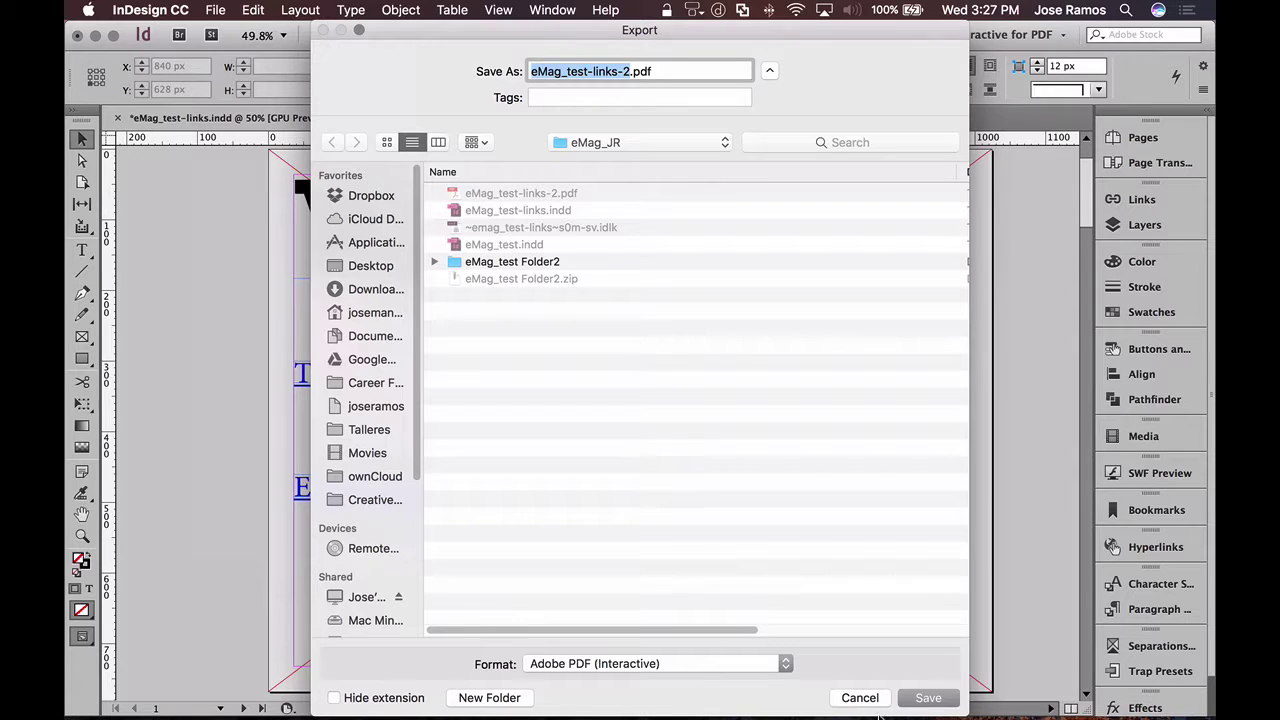
left_click(926, 698)
left_click(764, 149)
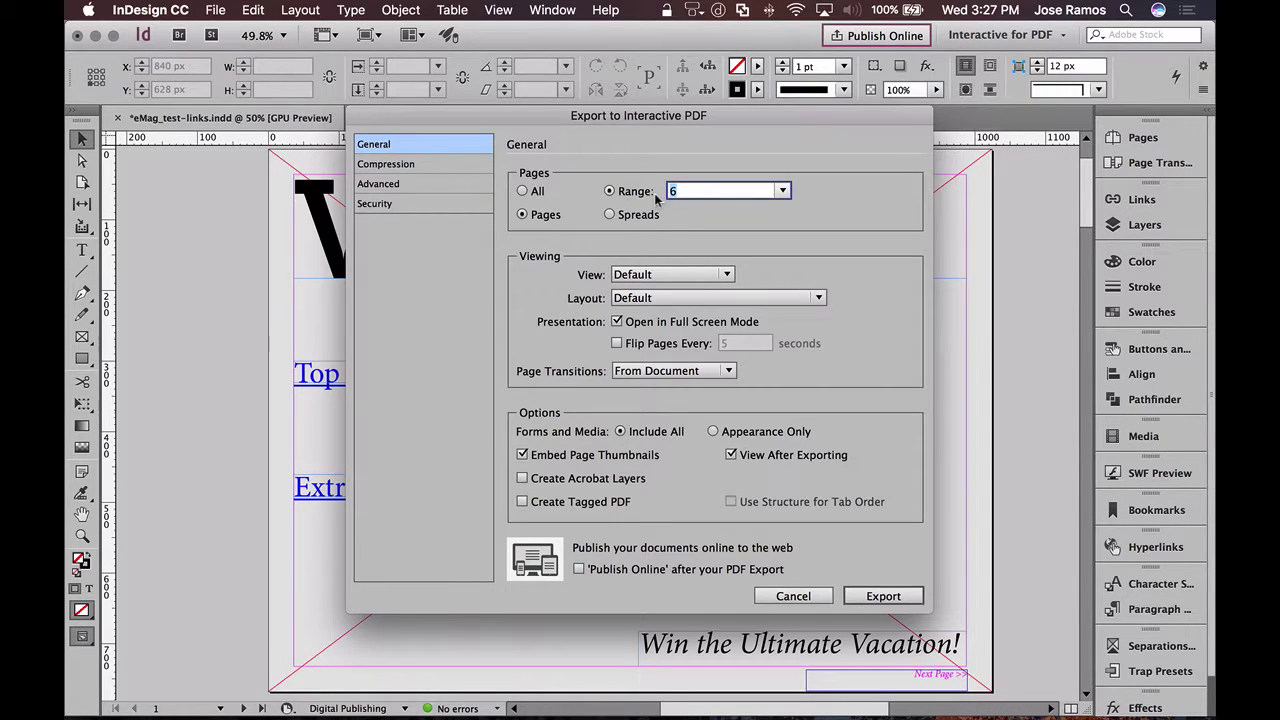
left_click(521, 191)
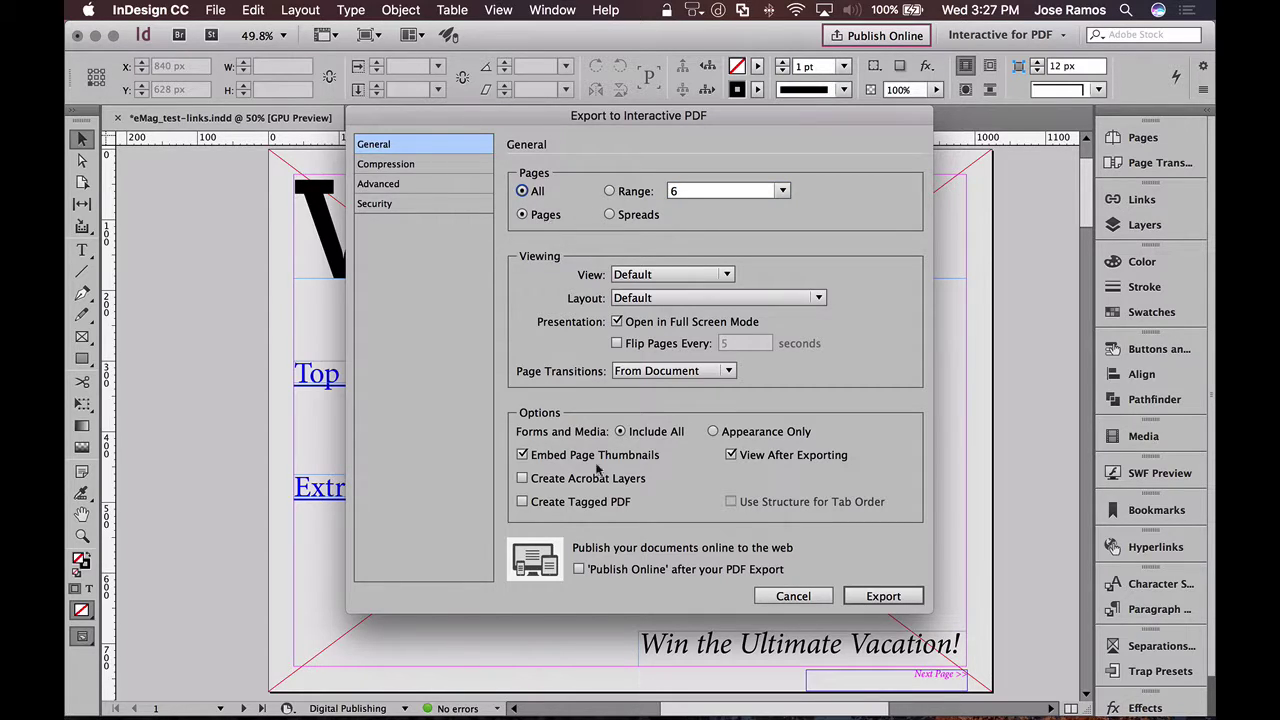
left_click(706, 322)
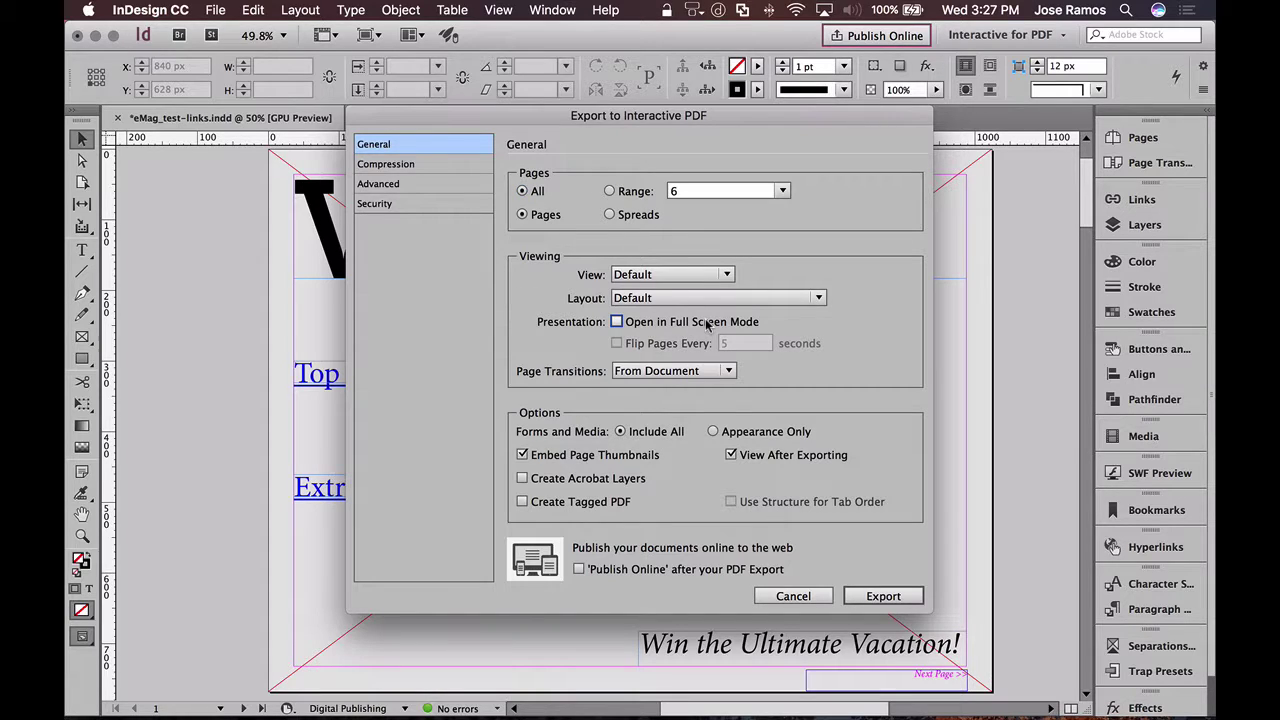
left_click(706, 322)
left_click(878, 596)
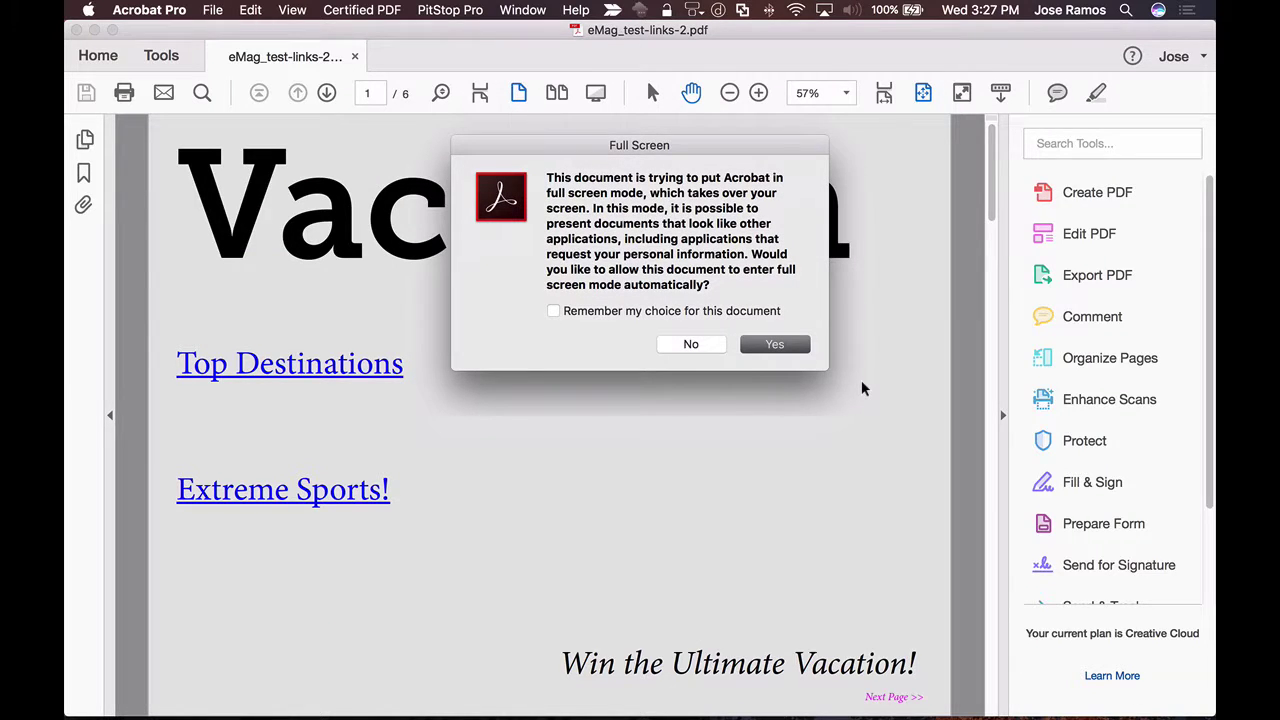
View the PDF in full screen and test the cover's Extreme Sports! link, the home button and the Contents page's Top Destinations link.
key("Return")
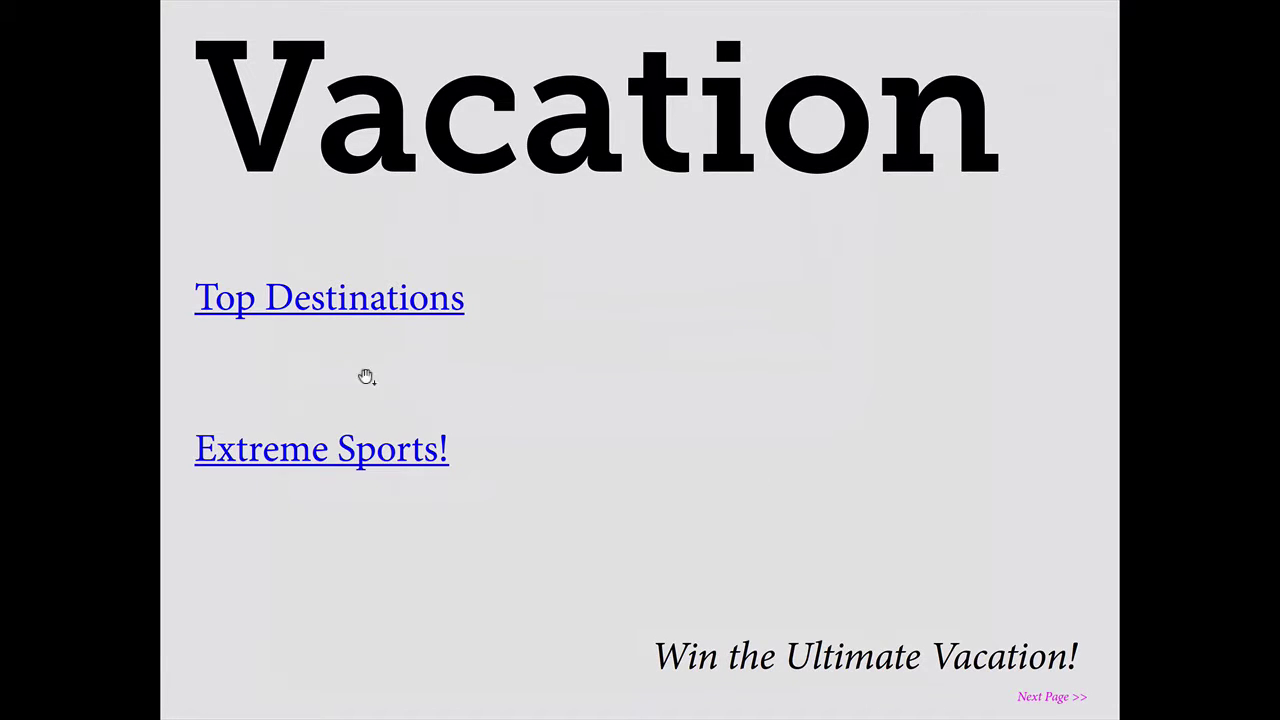
left_click(298, 452)
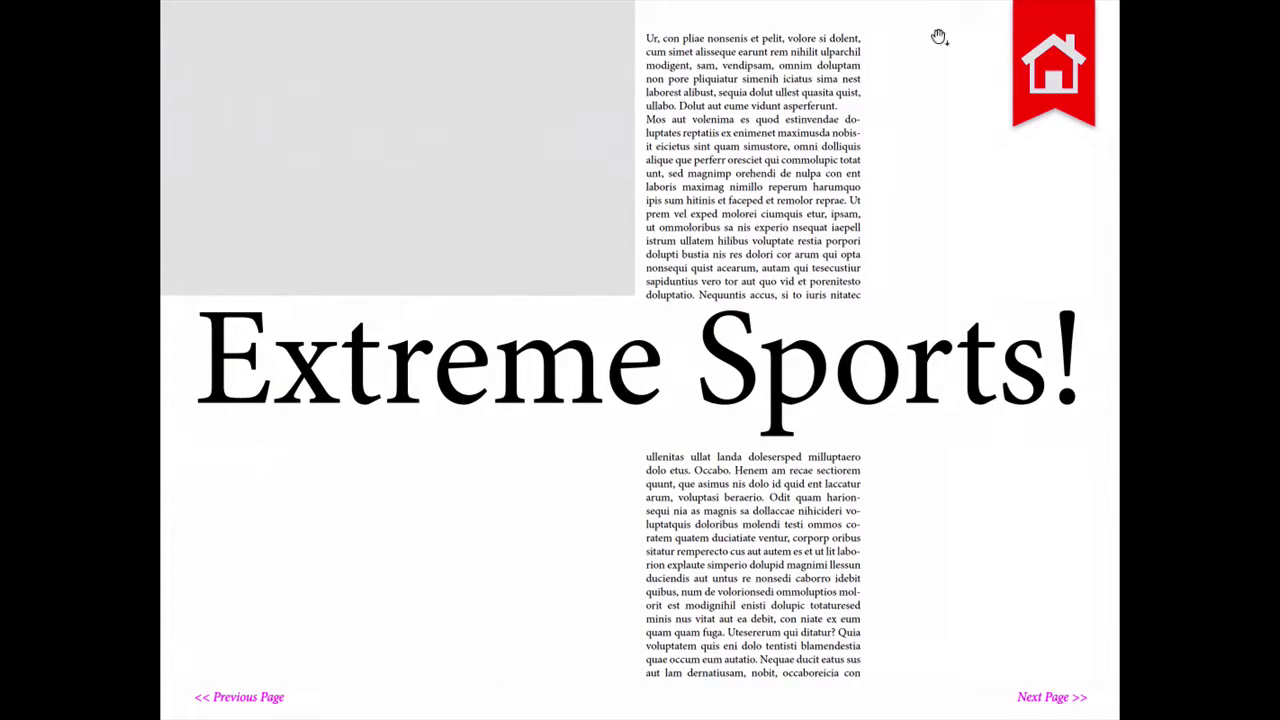
left_click(1053, 70)
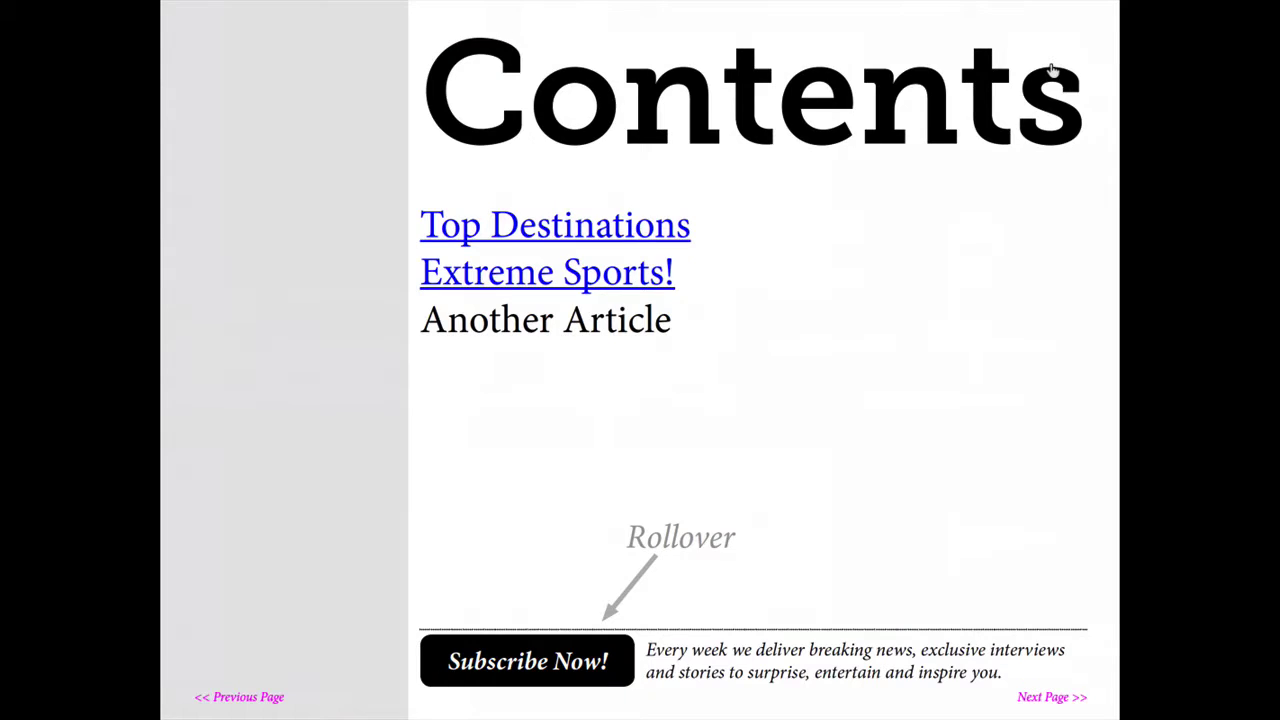
left_click(580, 223)
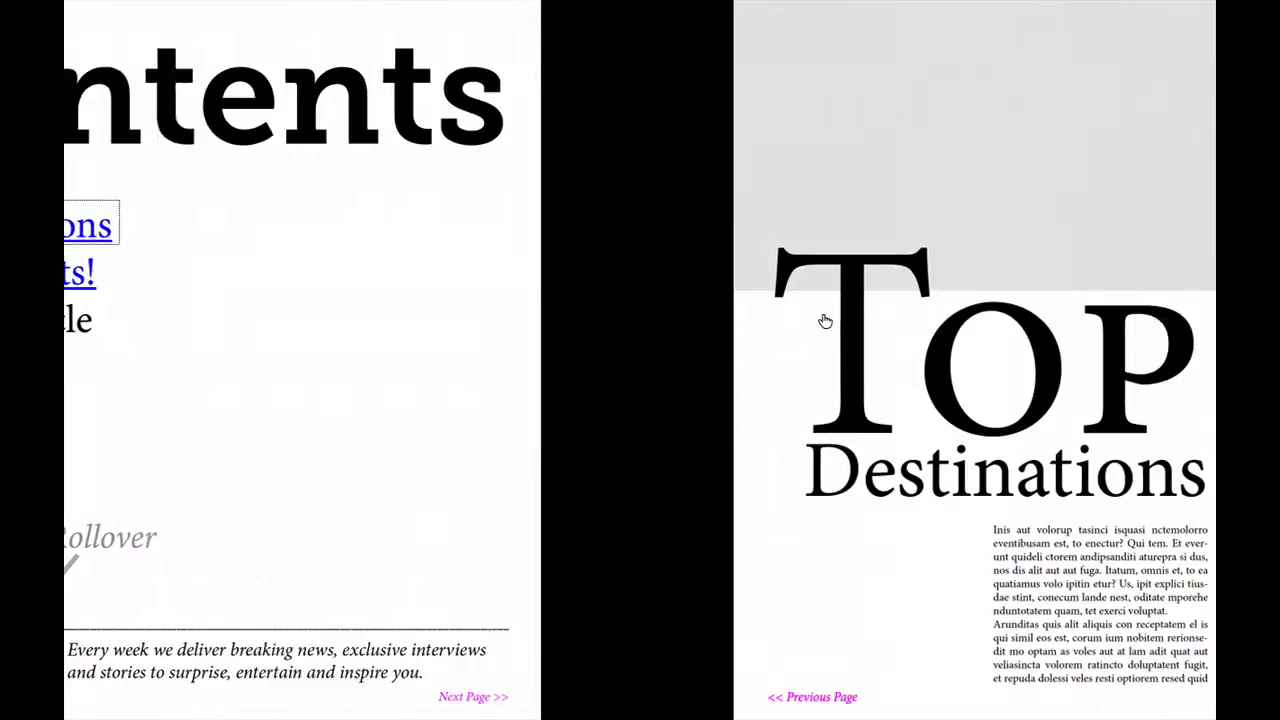